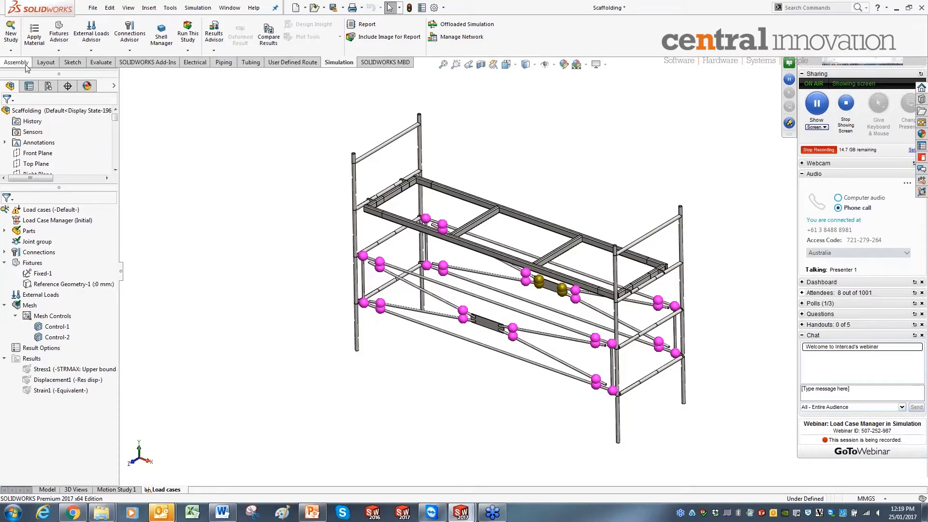
Step: Create a new static study named "Load case example" and open it
{"action": "left_click", "coordinate": [10, 50]}
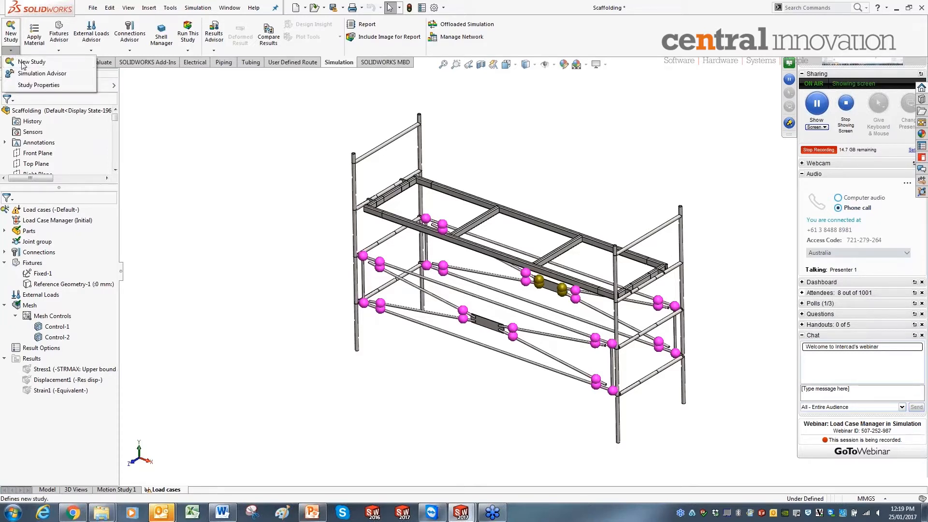
{"action": "left_click", "coordinate": [22, 63]}
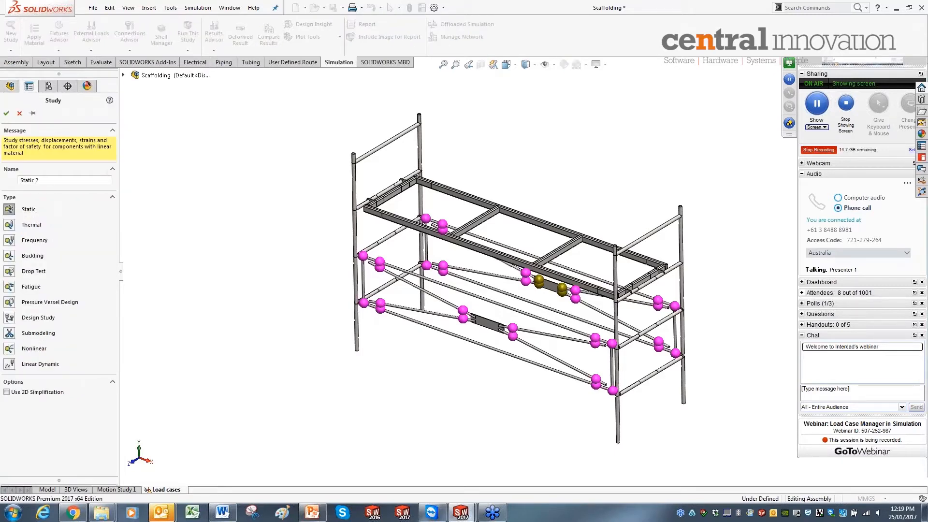
{"action": "left_click_drag", "start_coordinate": [46, 180], "coordinate": [5, 186]}
{"action": "type", "text": "Load case example"}
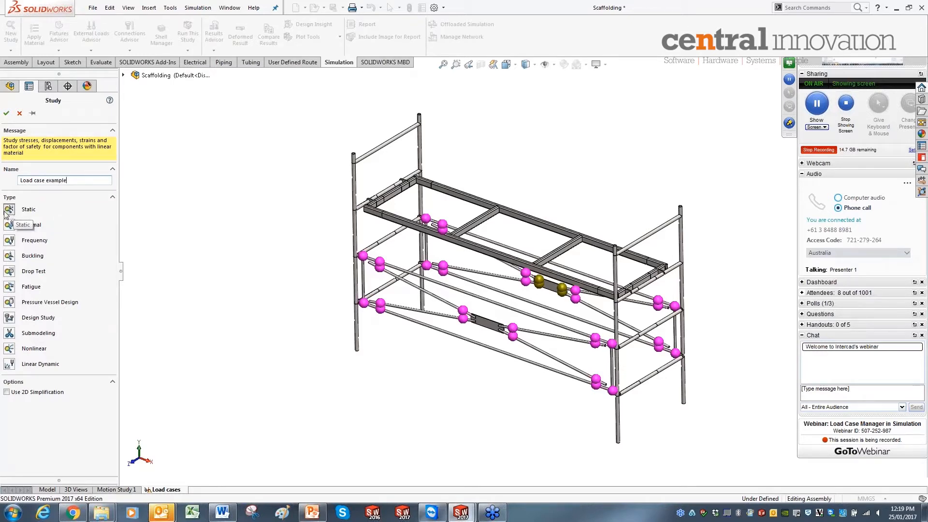
{"action": "left_click", "coordinate": [7, 113]}
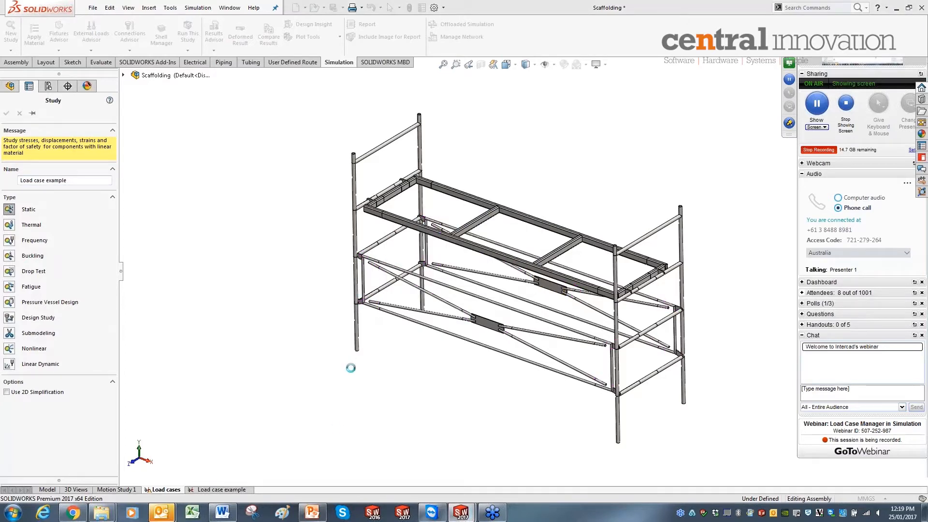
{"action": "left_click", "coordinate": [244, 491]}
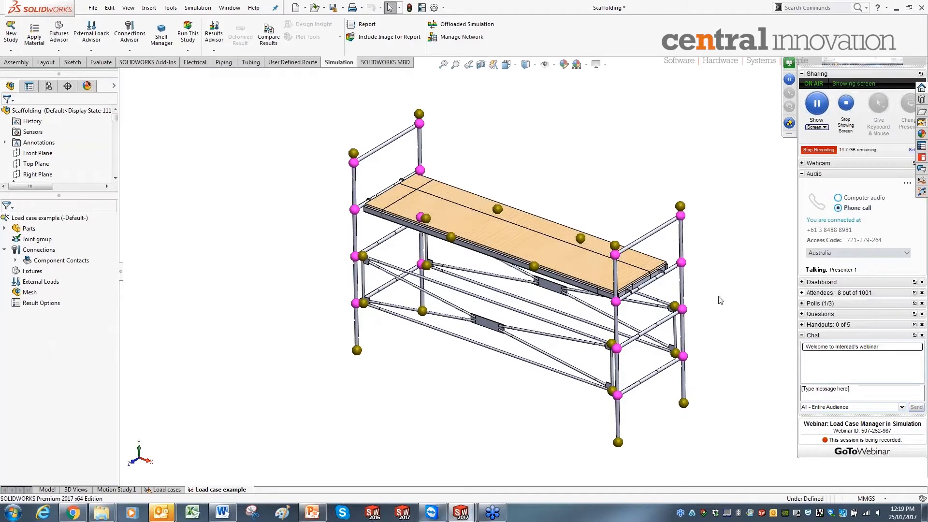
Step: Examine the scaffolding model and the list of parts in the Load case example study
{"action": "scroll", "coordinate": [718, 297], "scroll_direction": "down", "scroll_amount": 2}
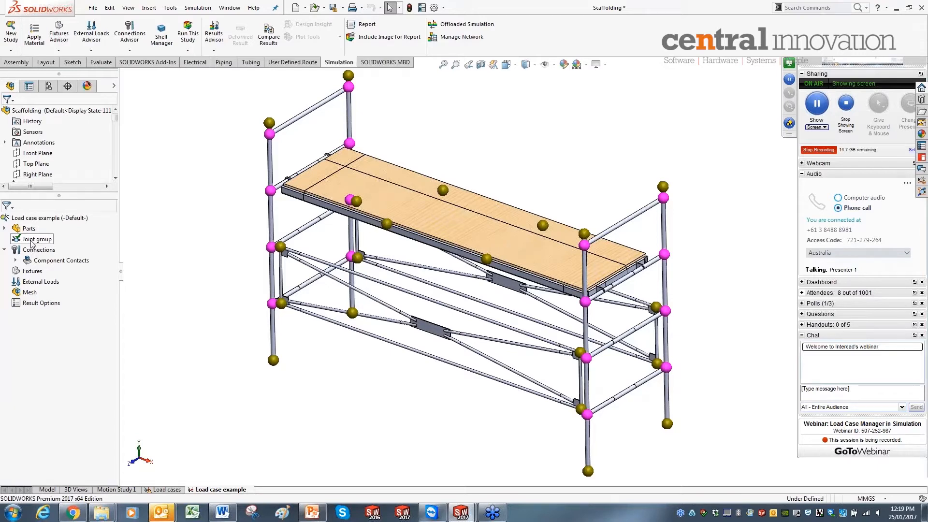
{"action": "scroll", "coordinate": [213, 214], "scroll_direction": "up", "scroll_amount": 1}
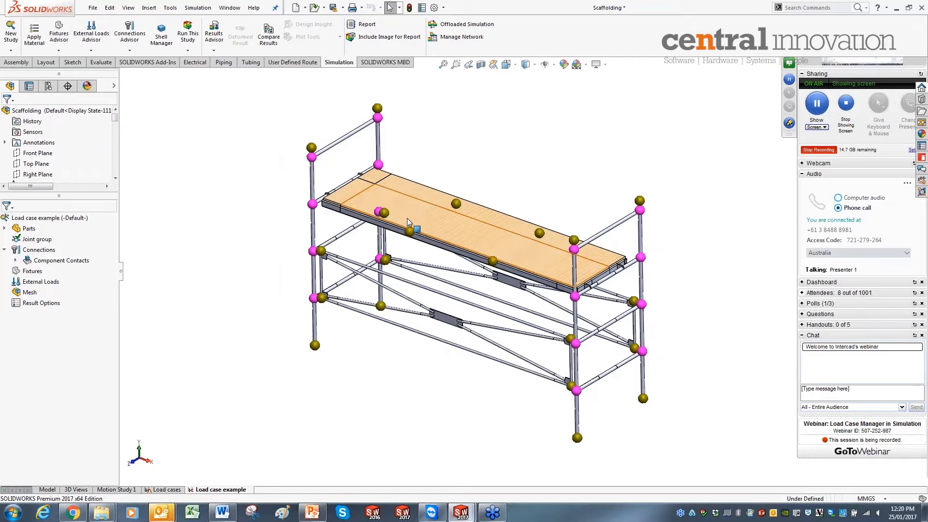
{"action": "left_click", "coordinate": [4, 230]}
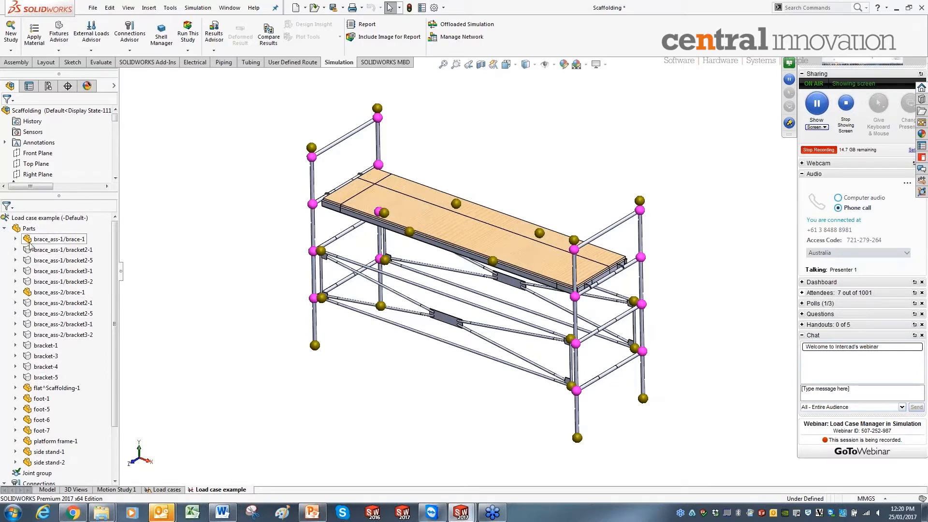
{"action": "left_click", "coordinate": [4, 228]}
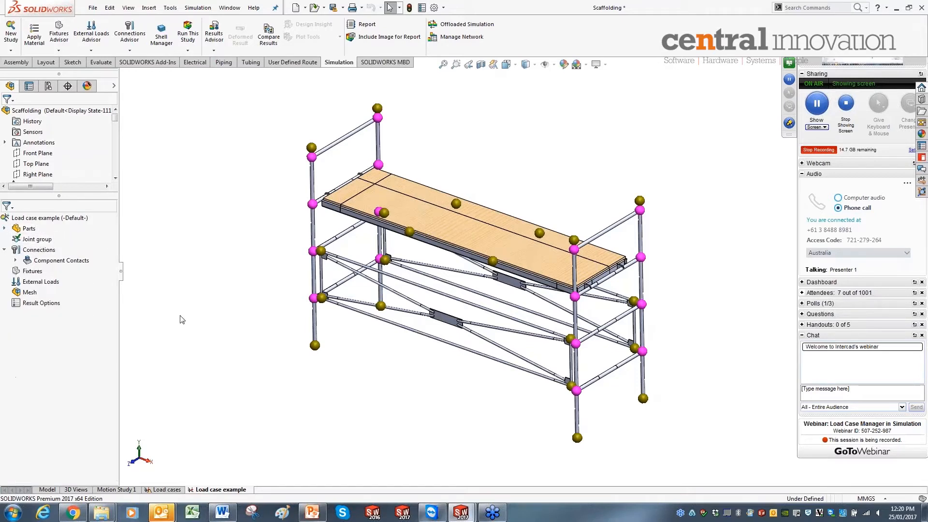
Step: Copy the Parts definitions from the Load cases study into the Load case example study
{"action": "left_click", "coordinate": [156, 489]}
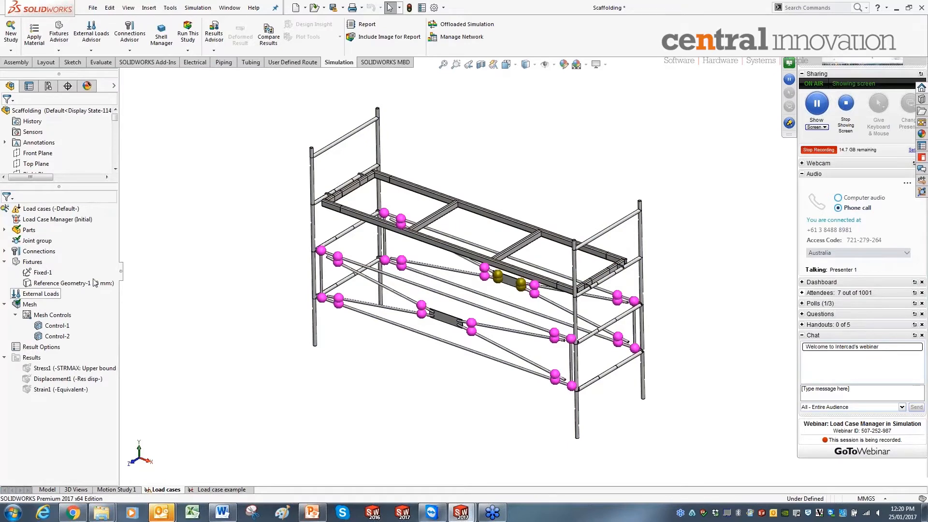
{"action": "left_click", "coordinate": [6, 232]}
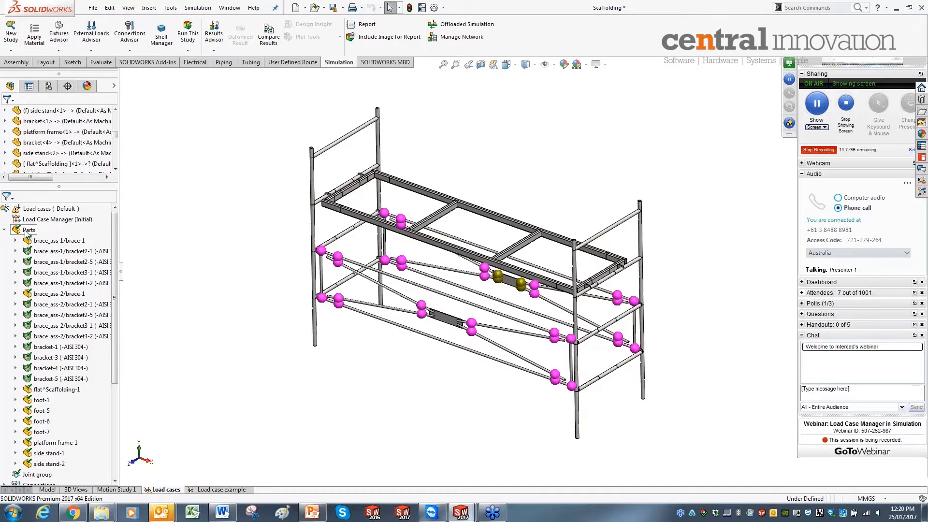
{"action": "right_click", "coordinate": [33, 231]}
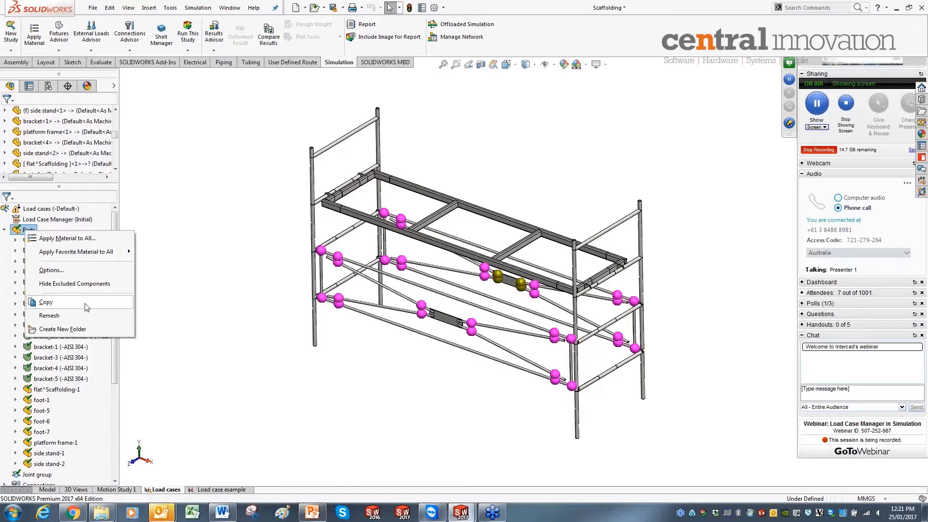
{"action": "left_click", "coordinate": [203, 283]}
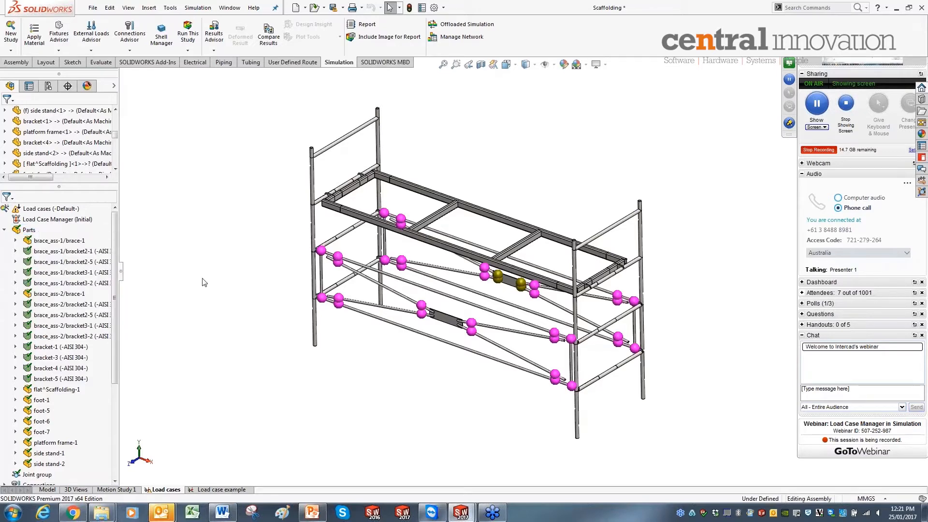
{"action": "left_click", "coordinate": [28, 231]}
{"action": "left_click_drag", "start_coordinate": [27, 233], "coordinate": [231, 488]}
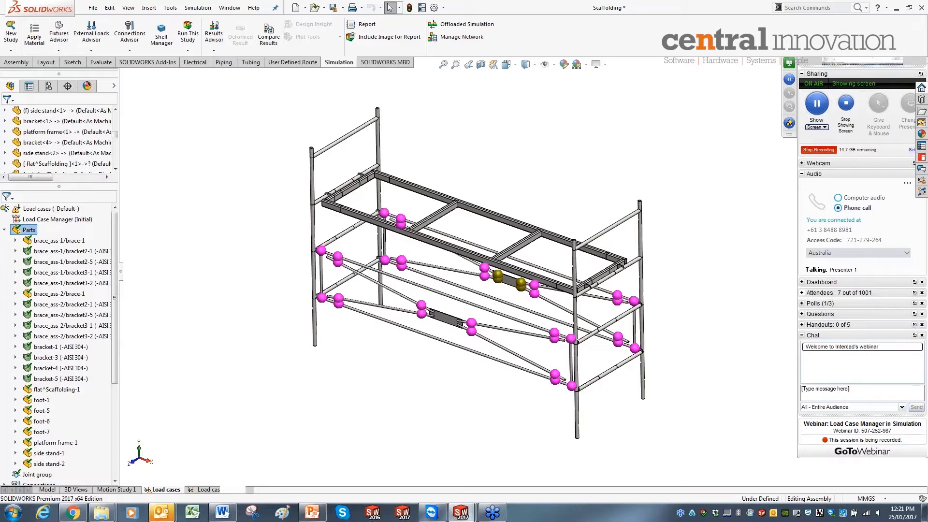
{"action": "left_click_drag", "start_coordinate": [223, 489], "coordinate": [227, 489]}
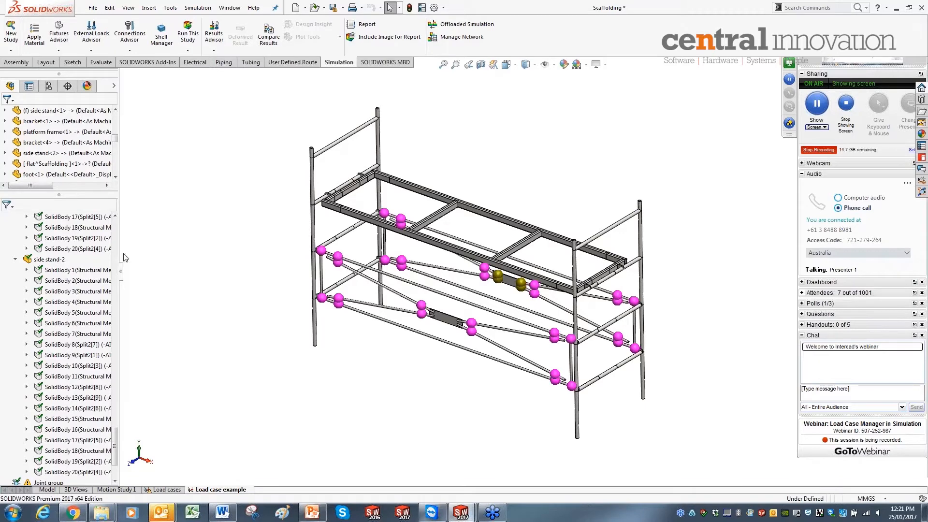
Step: Review the copied solid bodies of brace_ass-1/brace-1 in the Load case example study, then collapse the parts list
{"action": "left_click_drag", "start_coordinate": [116, 441], "coordinate": [116, 237]}
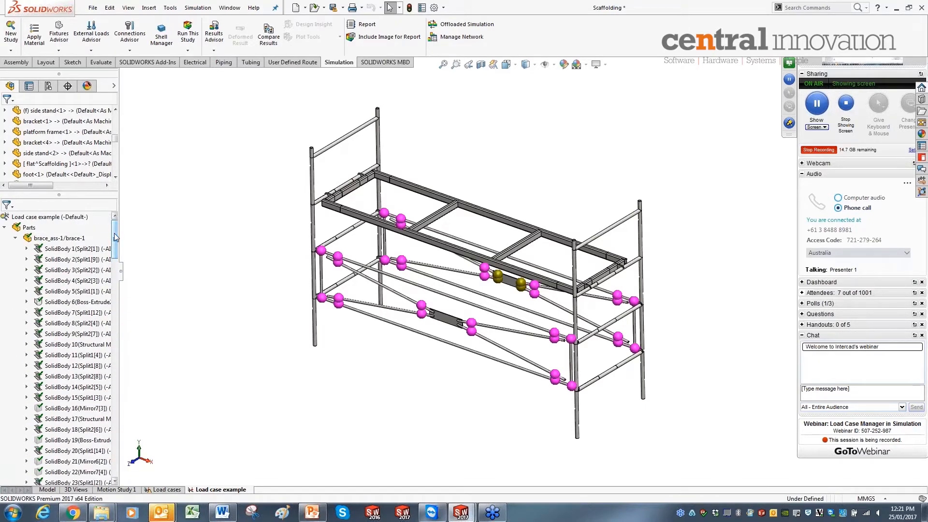
{"action": "left_click", "coordinate": [63, 249]}
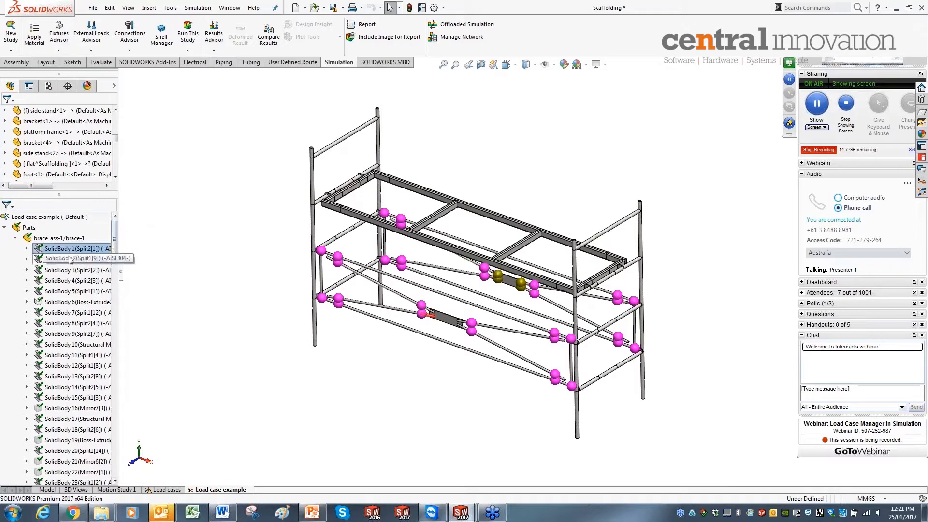
{"action": "left_click", "coordinate": [71, 260]}
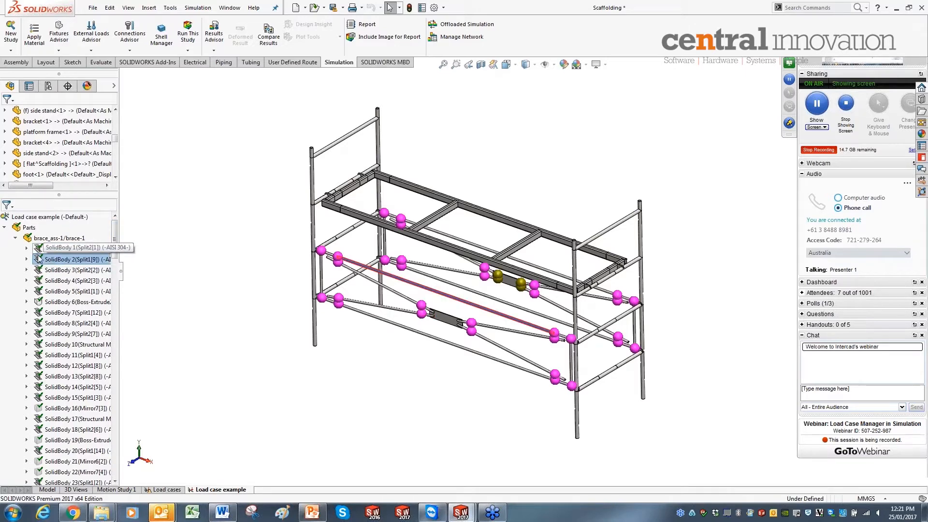
{"action": "left_click", "coordinate": [42, 308]}
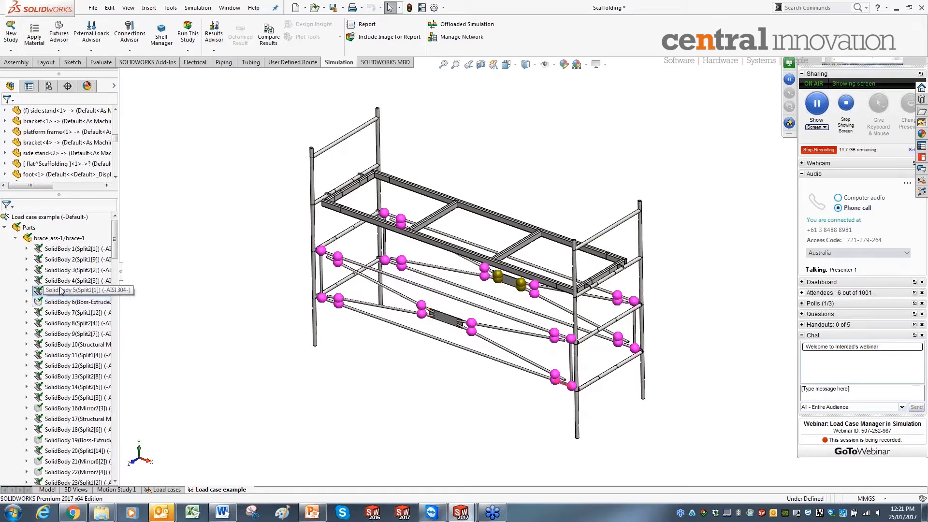
{"action": "left_click", "coordinate": [72, 270]}
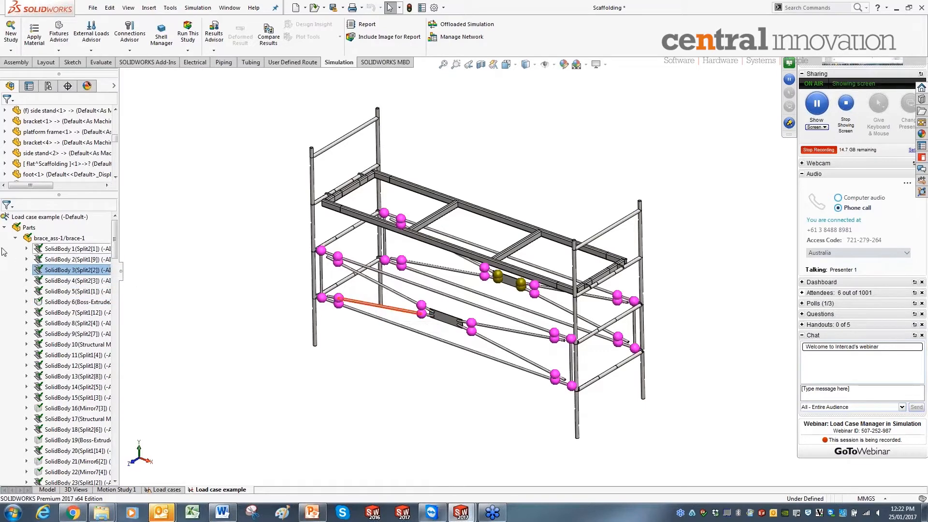
{"action": "left_click", "coordinate": [16, 238]}
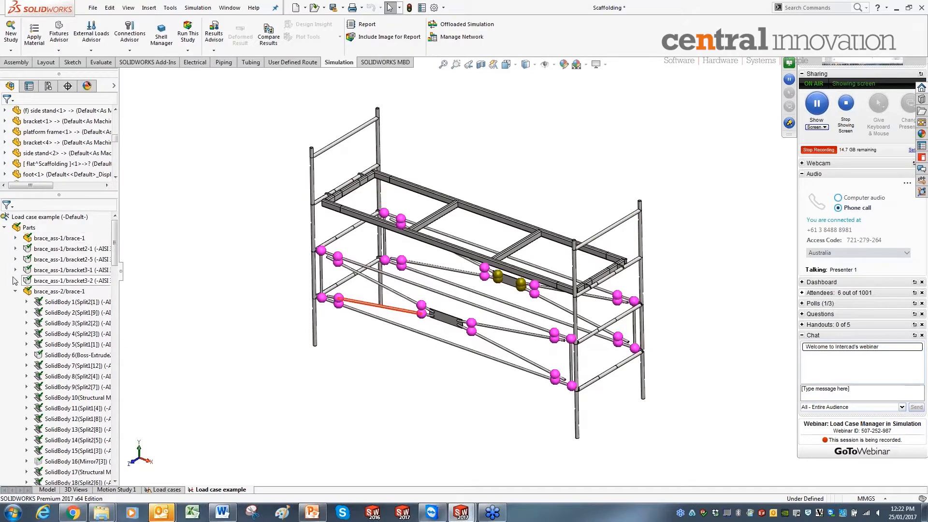
{"action": "left_click", "coordinate": [15, 291]}
{"action": "left_click", "coordinate": [4, 227]}
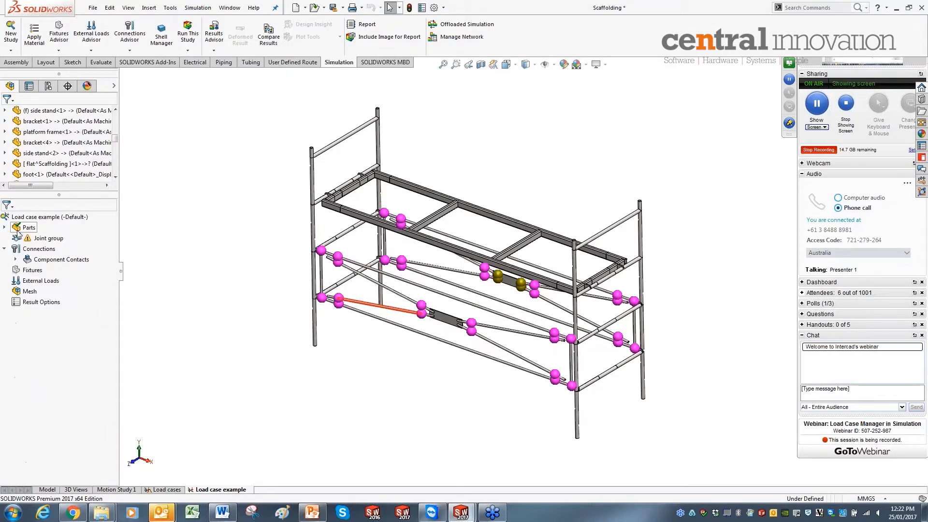
Step: Recalculate the joint group for all beams in the Load case example study and accept the joints
{"action": "right_click", "coordinate": [45, 241]}
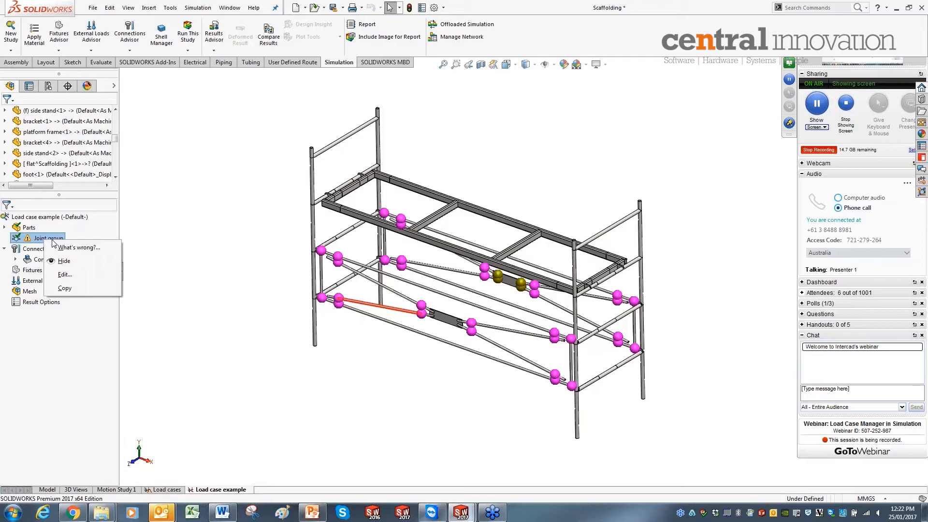
{"action": "left_click", "coordinate": [63, 275]}
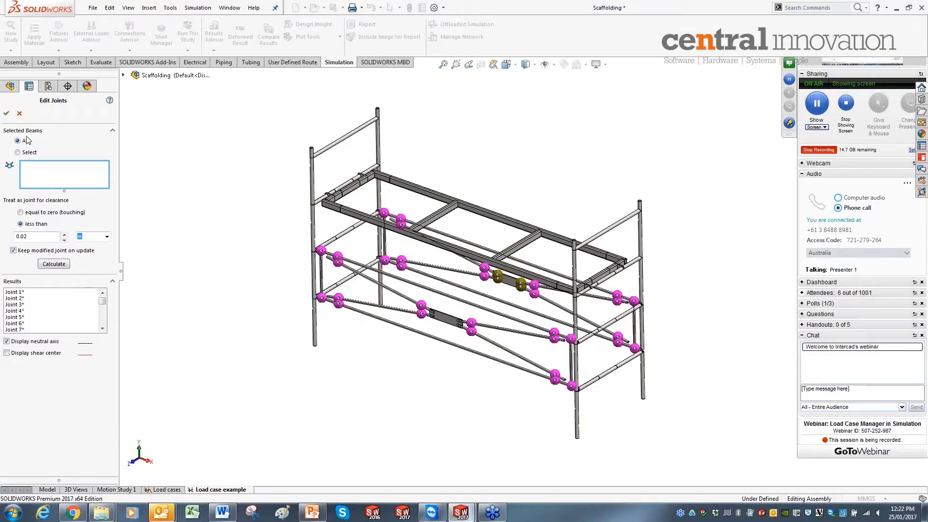
{"action": "left_click", "coordinate": [57, 265]}
{"action": "left_click", "coordinate": [5, 115]}
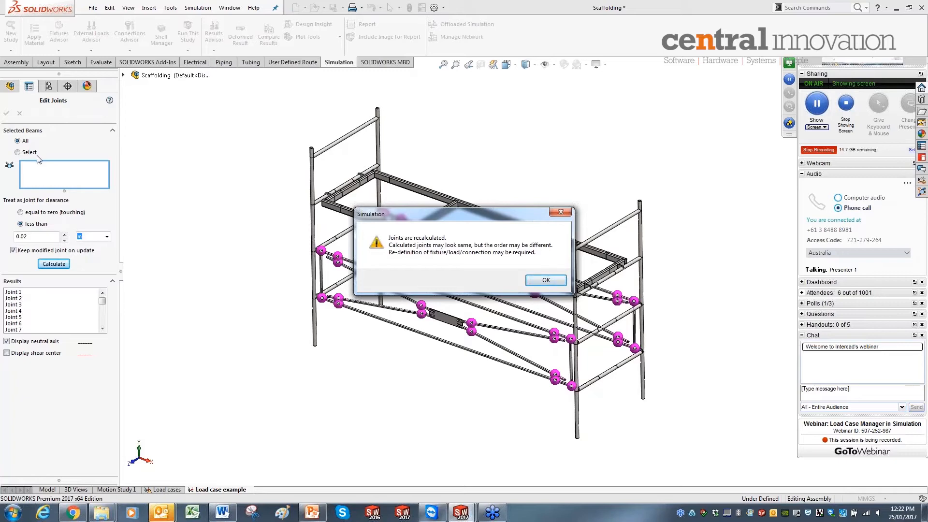
{"action": "left_click", "coordinate": [545, 282]}
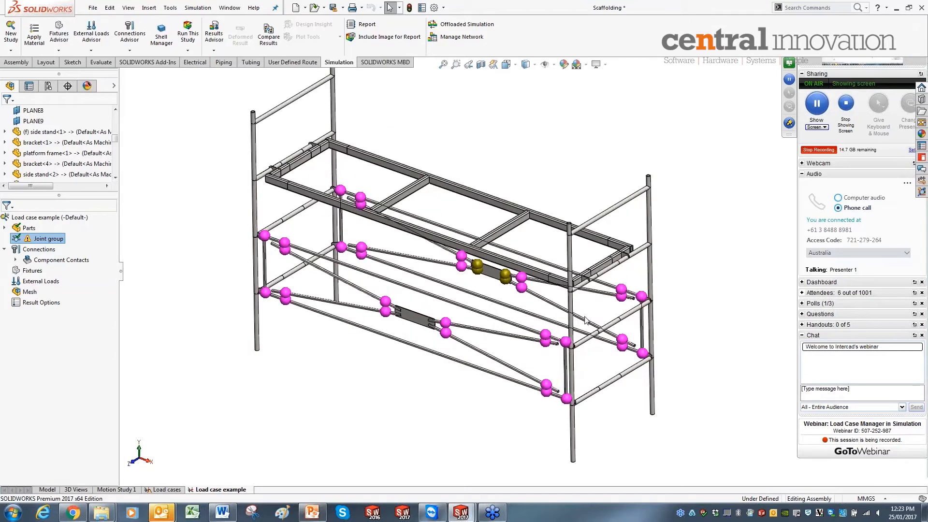
Step: Examine where the bracket under the platform frame meets the side stand's horizontal tube, then collapse the parts list
{"action": "scroll", "coordinate": [584, 318], "scroll_direction": "down", "scroll_amount": 5}
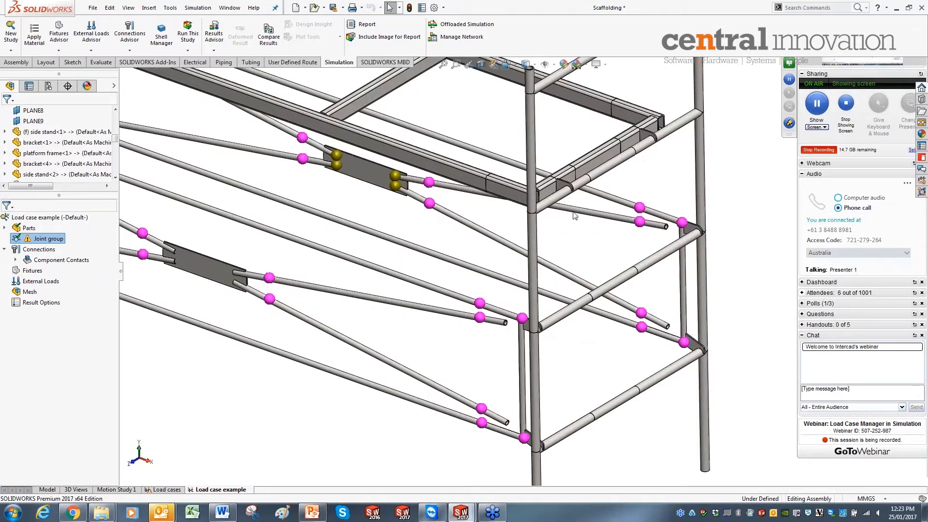
{"action": "scroll", "coordinate": [521, 184], "scroll_direction": "down", "scroll_amount": 6}
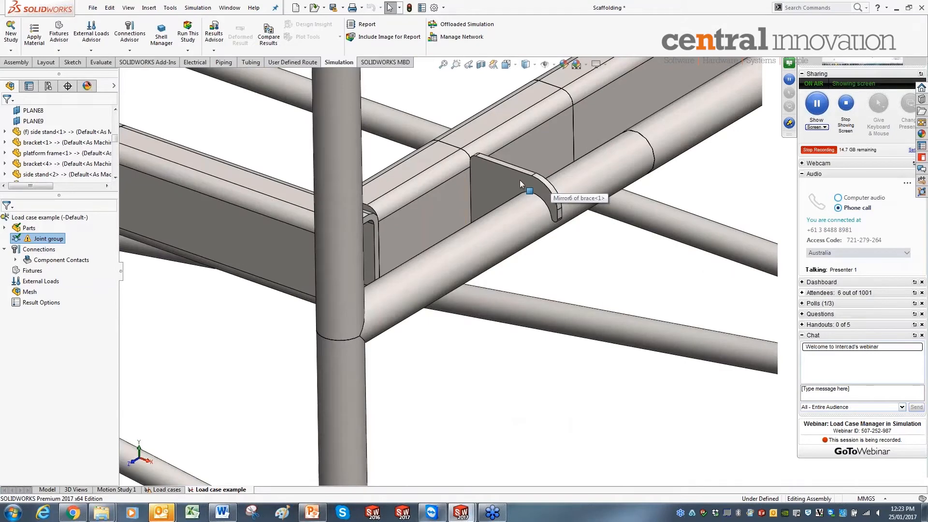
{"action": "left_click", "coordinate": [476, 238]}
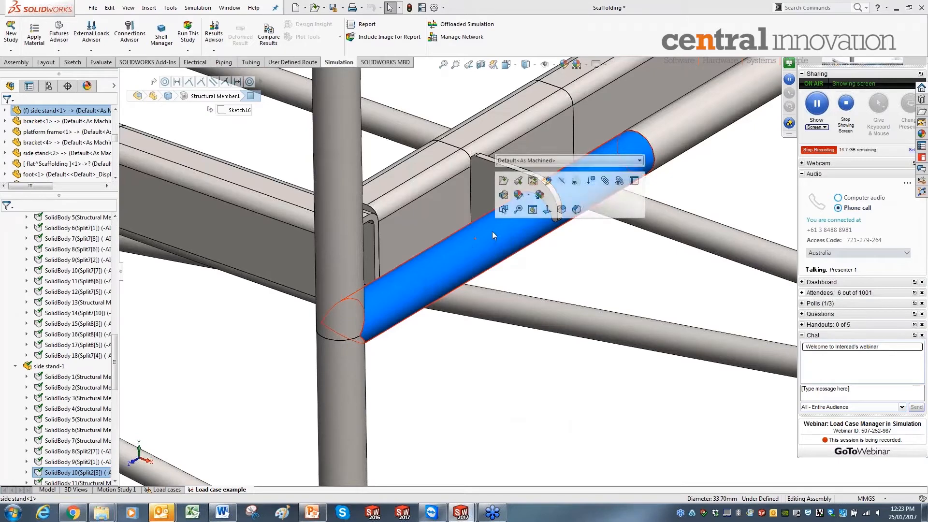
{"action": "left_click", "coordinate": [481, 186]}
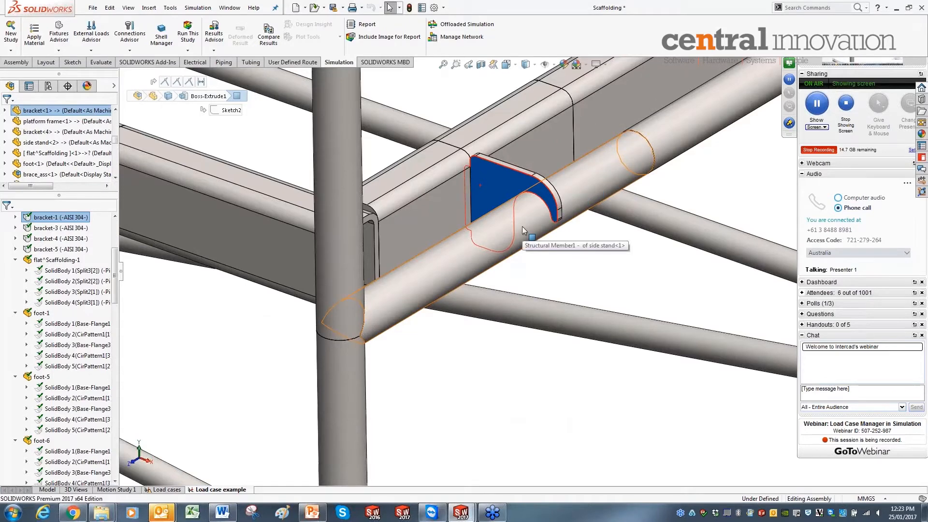
{"action": "scroll", "coordinate": [602, 254], "scroll_direction": "up", "scroll_amount": 5}
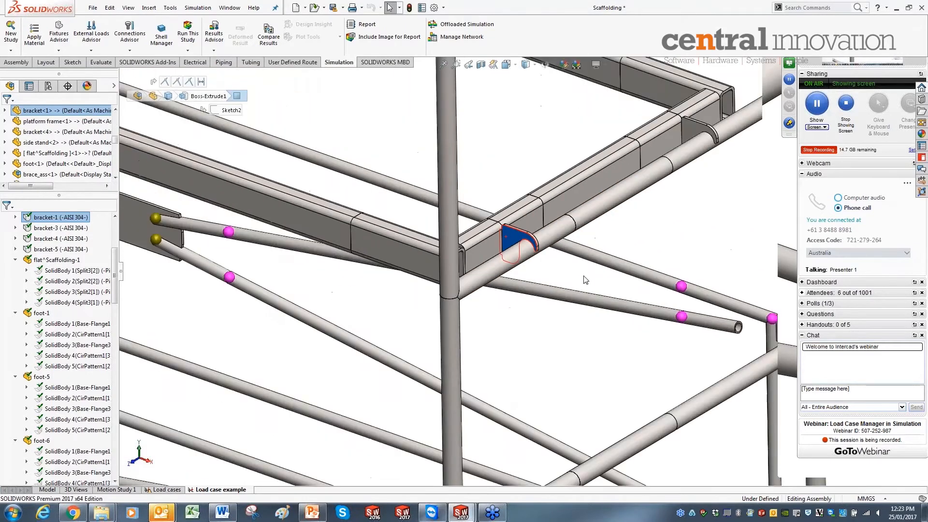
{"action": "scroll", "coordinate": [585, 280], "scroll_direction": "up", "scroll_amount": 3}
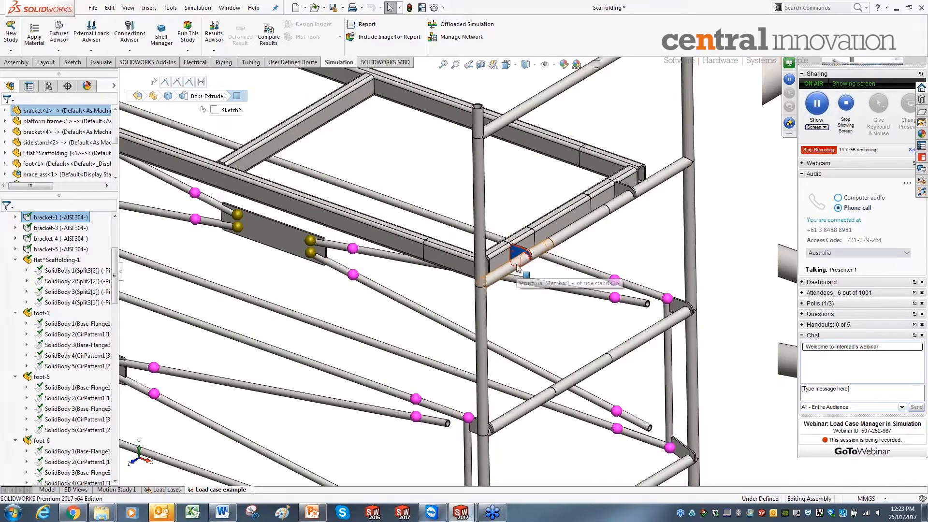
{"action": "scroll", "coordinate": [517, 267], "scroll_direction": "up", "scroll_amount": 5}
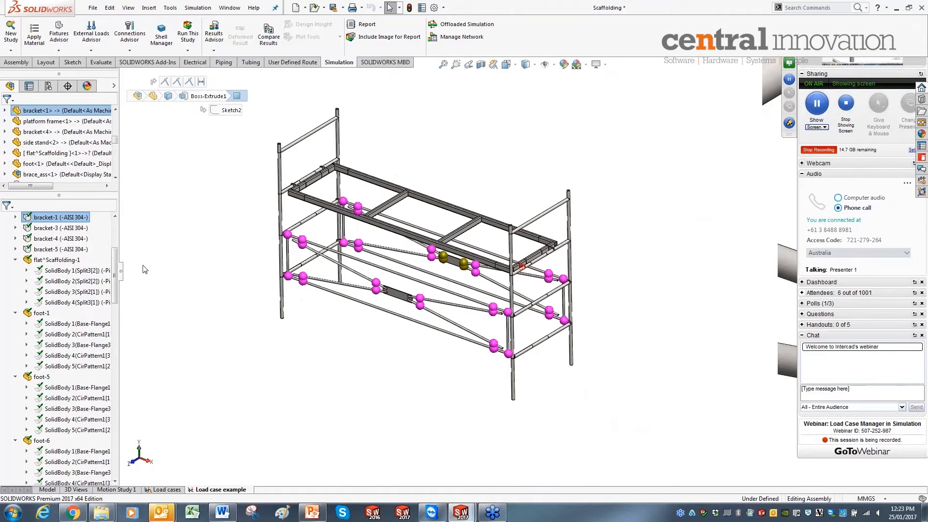
{"action": "left_click_drag", "start_coordinate": [116, 265], "coordinate": [116, 238]}
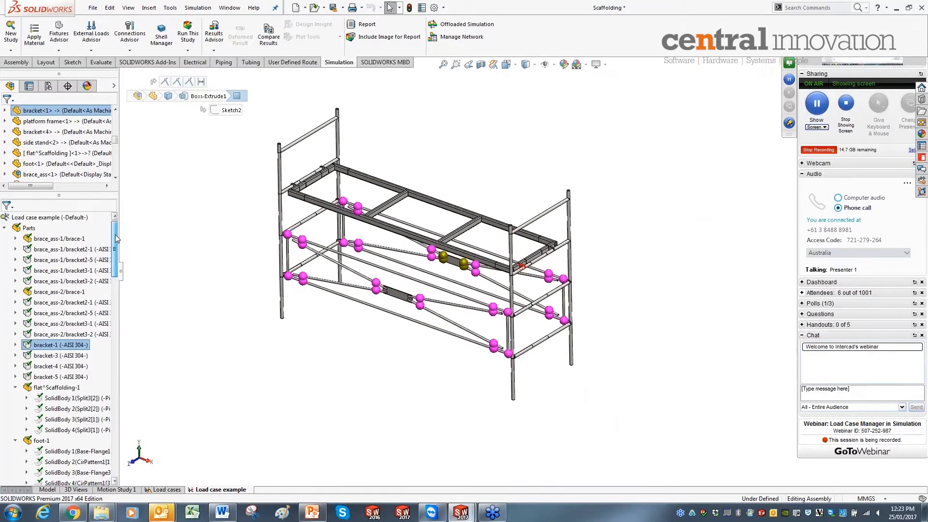
{"action": "left_click", "coordinate": [5, 227]}
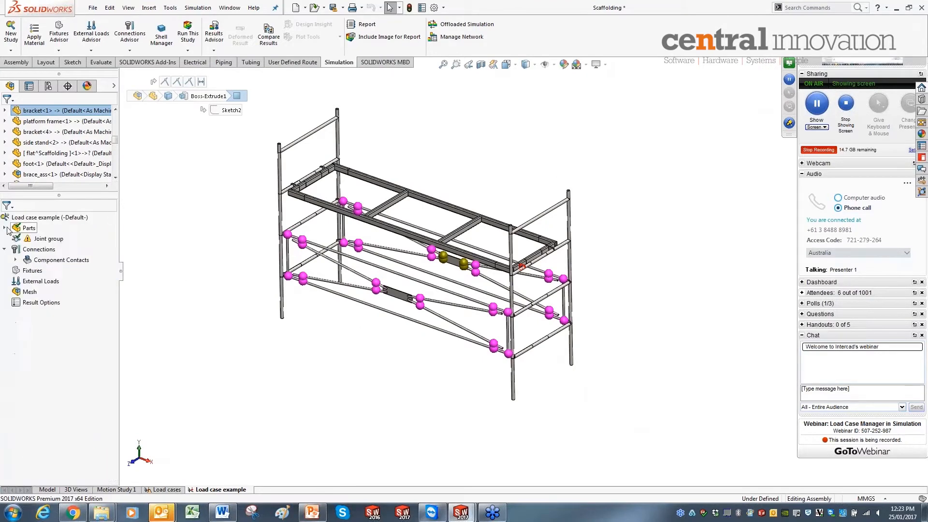
Step: Copy the Connections definitions from the Load cases study into the Load case example study
{"action": "left_click", "coordinate": [165, 490]}
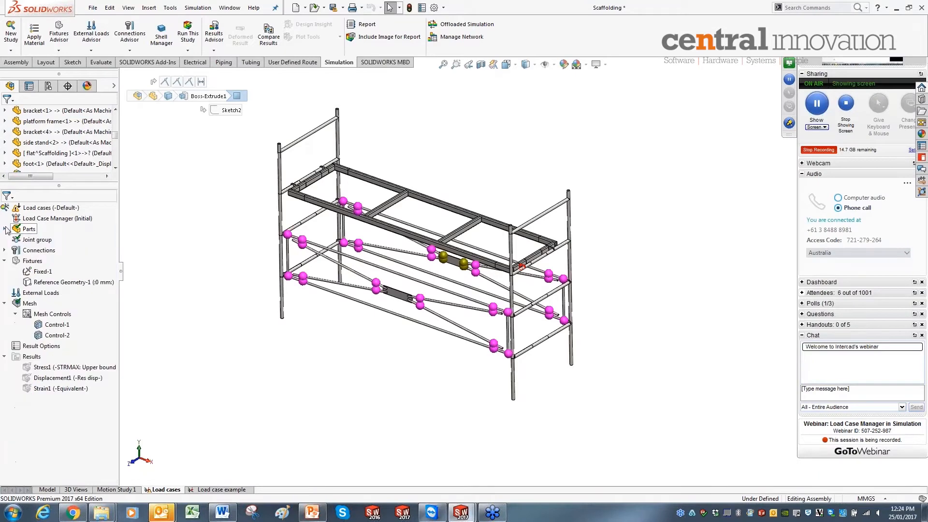
{"action": "right_click", "coordinate": [35, 251]}
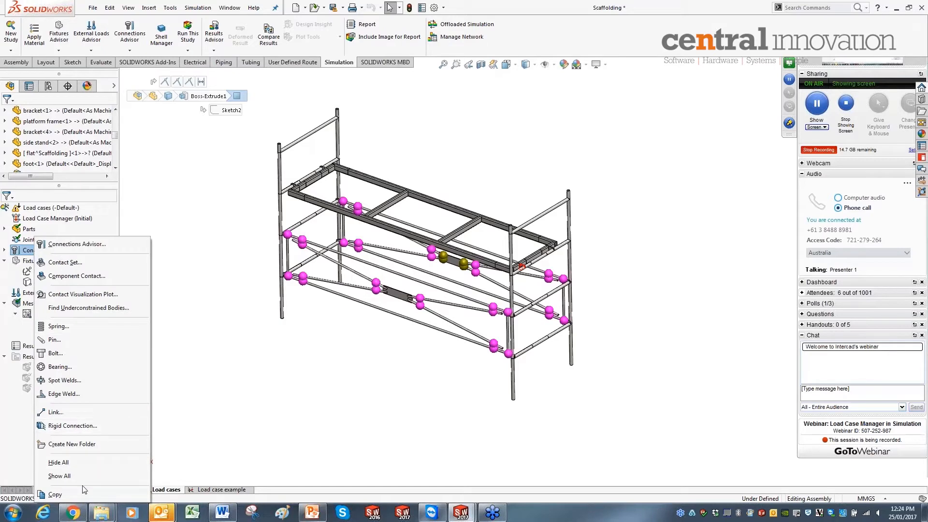
{"action": "left_click", "coordinate": [234, 343]}
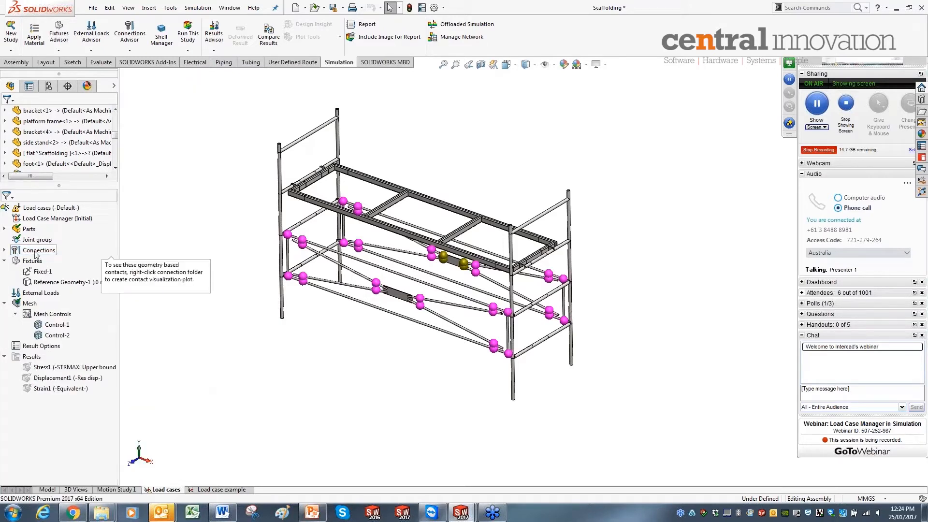
{"action": "left_click_drag", "start_coordinate": [35, 255], "coordinate": [213, 490]}
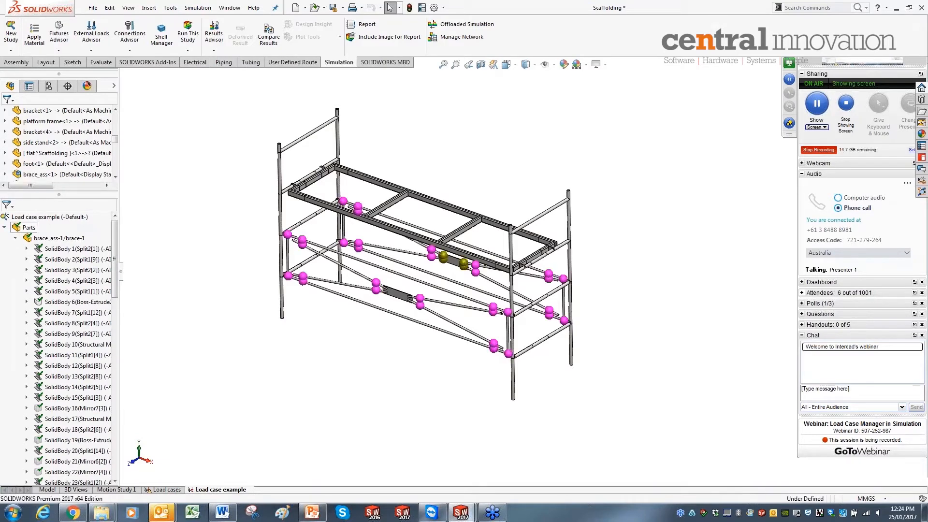
Step: Expand the copied contact sets and review the beams and plate faces bonded in Contact Set-2, then close its definition
{"action": "left_click", "coordinate": [5, 227]}
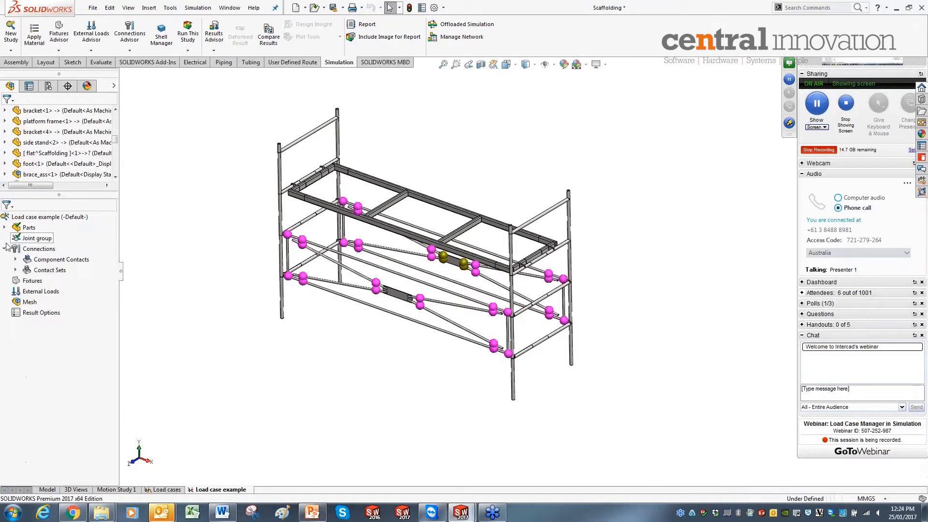
{"action": "left_click", "coordinate": [15, 269]}
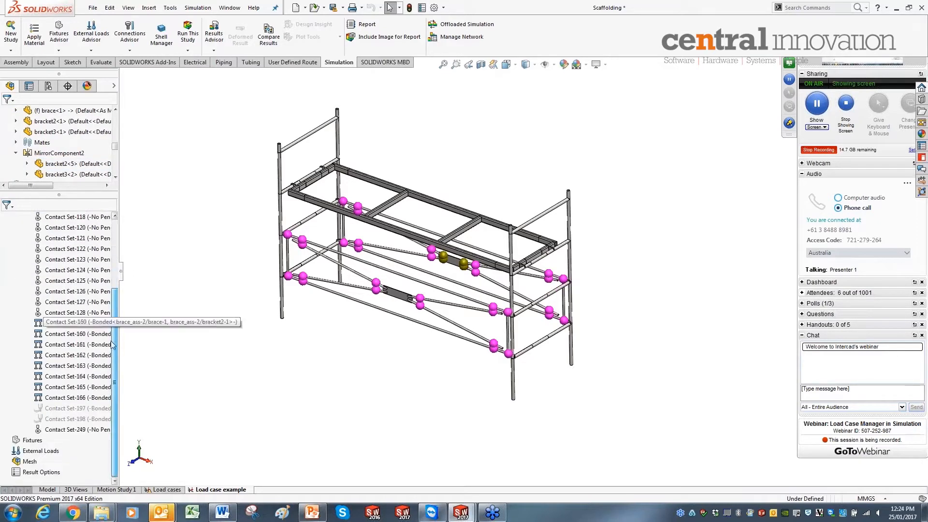
{"action": "scroll", "coordinate": [116, 306], "scroll_direction": "down", "scroll_amount": 1}
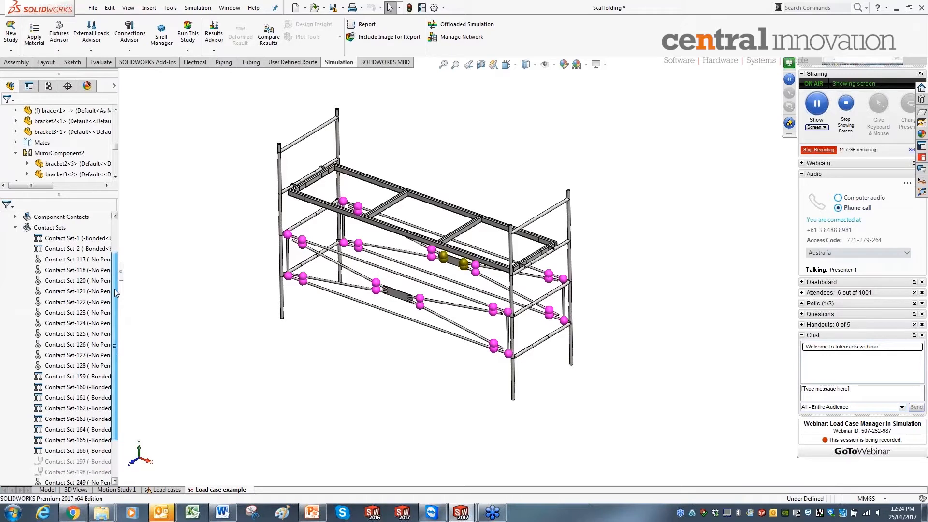
{"action": "right_click", "coordinate": [38, 250]}
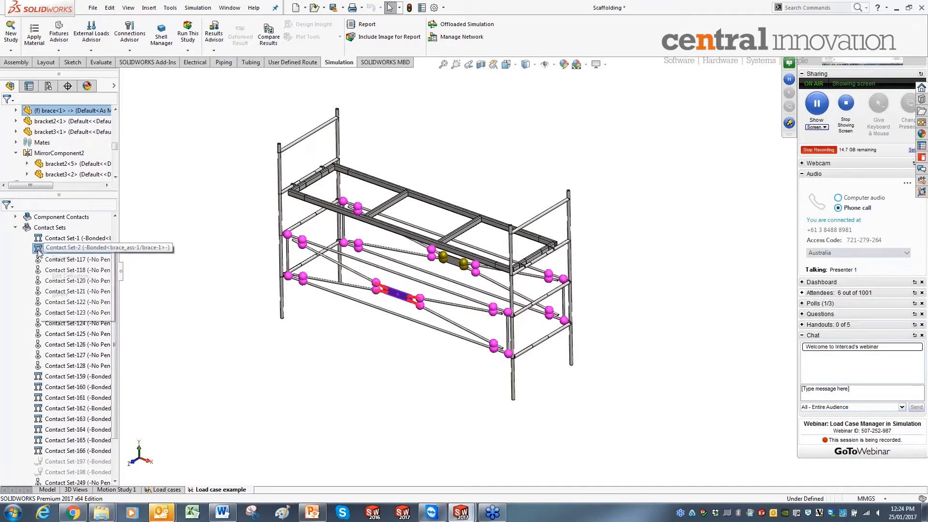
{"action": "left_click", "coordinate": [70, 276]}
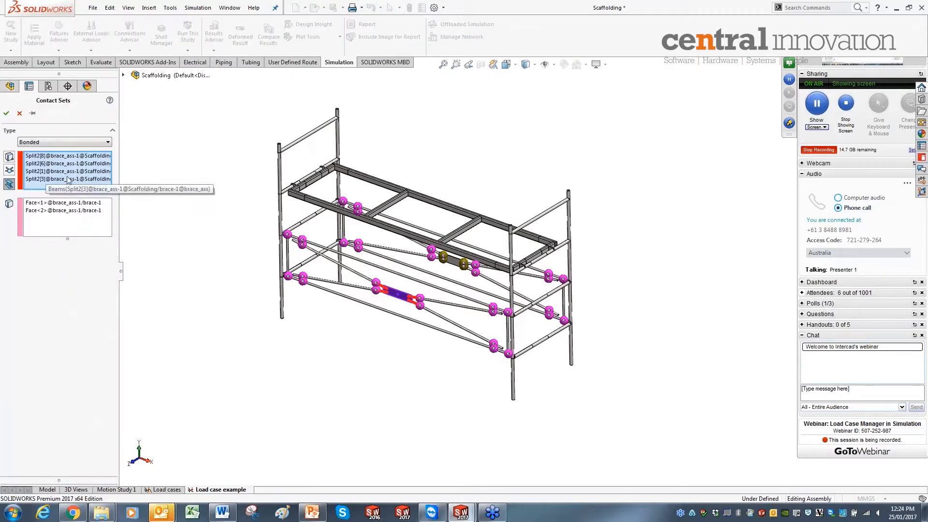
{"action": "scroll", "coordinate": [405, 299], "scroll_direction": "down", "scroll_amount": 4}
{"action": "scroll", "coordinate": [405, 299], "scroll_direction": "down", "scroll_amount": 4}
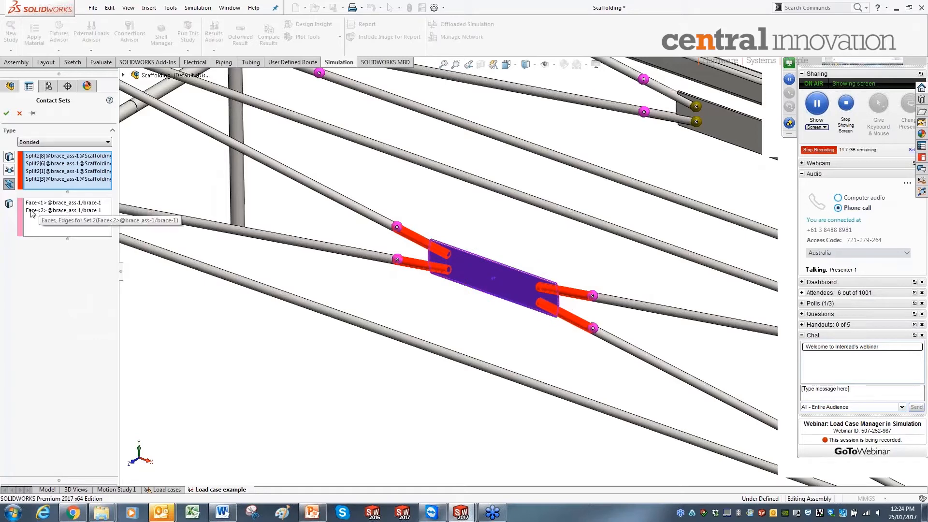
{"action": "left_click", "coordinate": [7, 113]}
{"action": "scroll", "coordinate": [426, 353], "scroll_direction": "up", "scroll_amount": 5}
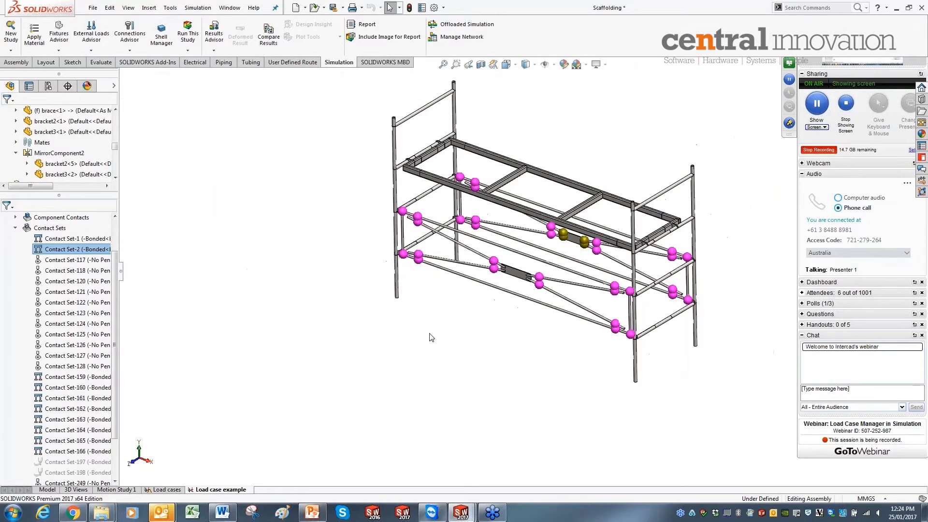
Step: Review the No Penetration definition of Contact Set-117 between the brace bracket and the side stand tube, then close it
{"action": "left_click", "coordinate": [67, 239]}
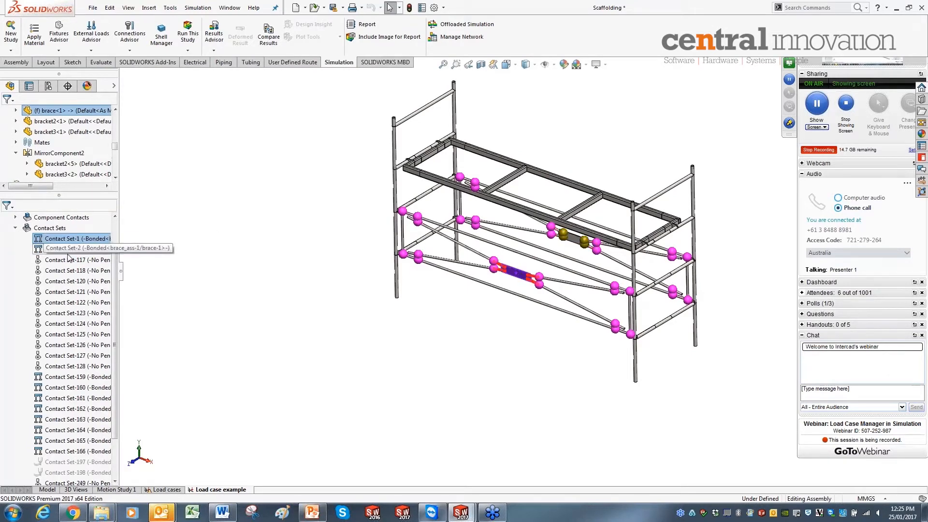
{"action": "left_click", "coordinate": [68, 260]}
{"action": "right_click", "coordinate": [69, 261]}
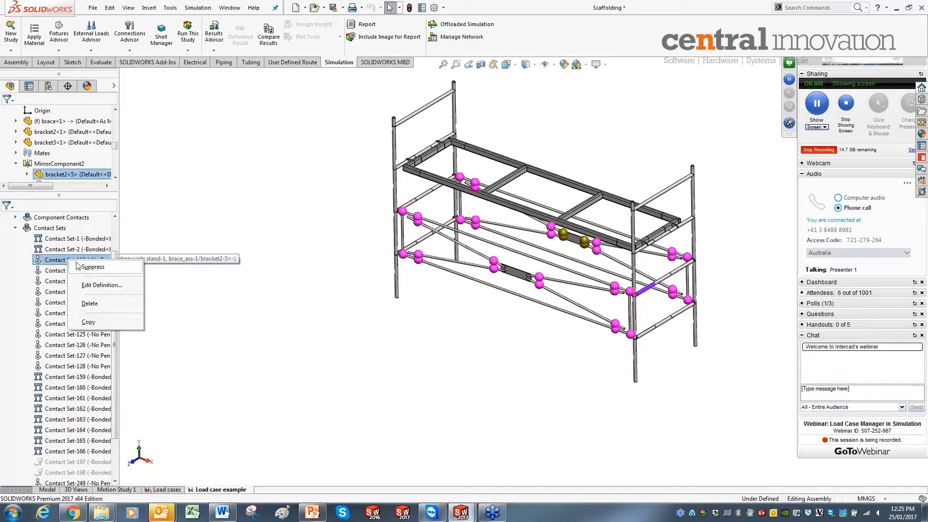
{"action": "left_click", "coordinate": [103, 285]}
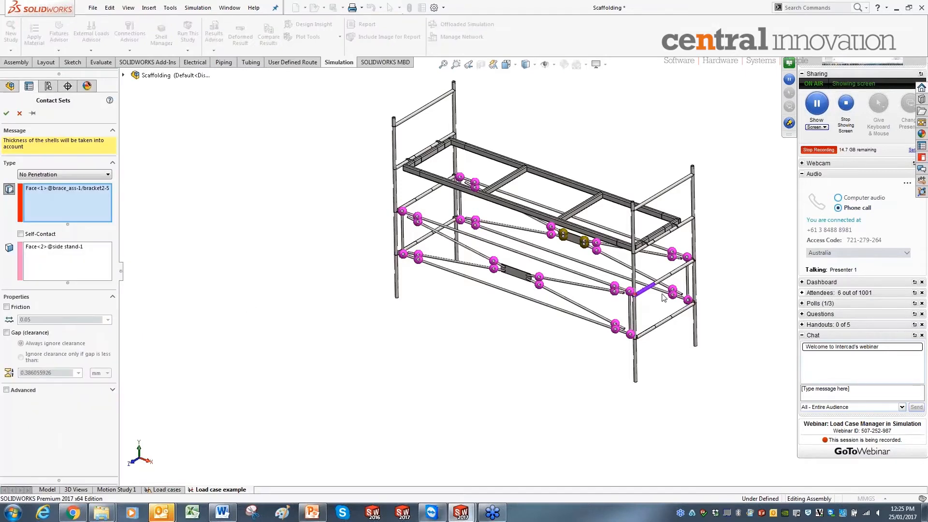
{"action": "scroll", "coordinate": [649, 290], "scroll_direction": "down", "scroll_amount": 5}
{"action": "scroll", "coordinate": [530, 201], "scroll_direction": "down", "scroll_amount": 2}
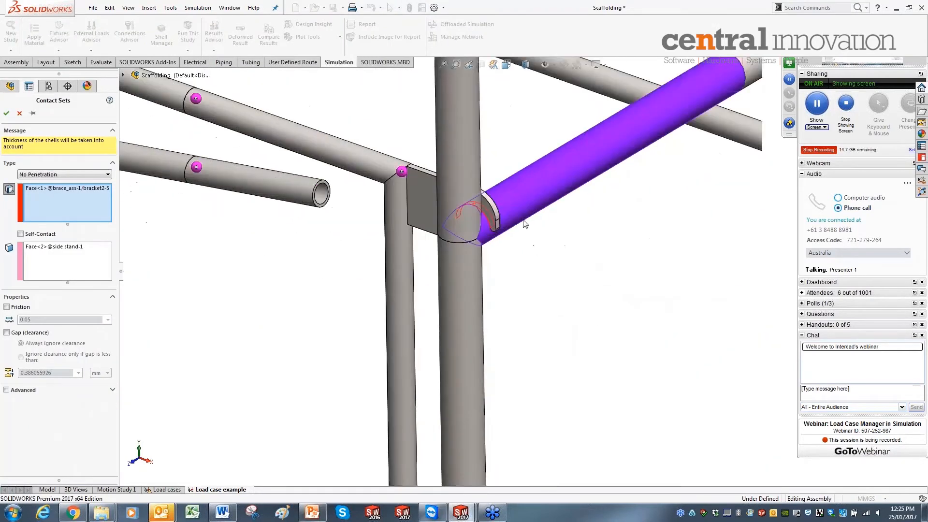
{"action": "scroll", "coordinate": [526, 202], "scroll_direction": "down", "scroll_amount": 2}
{"action": "scroll", "coordinate": [517, 209], "scroll_direction": "down", "scroll_amount": 2}
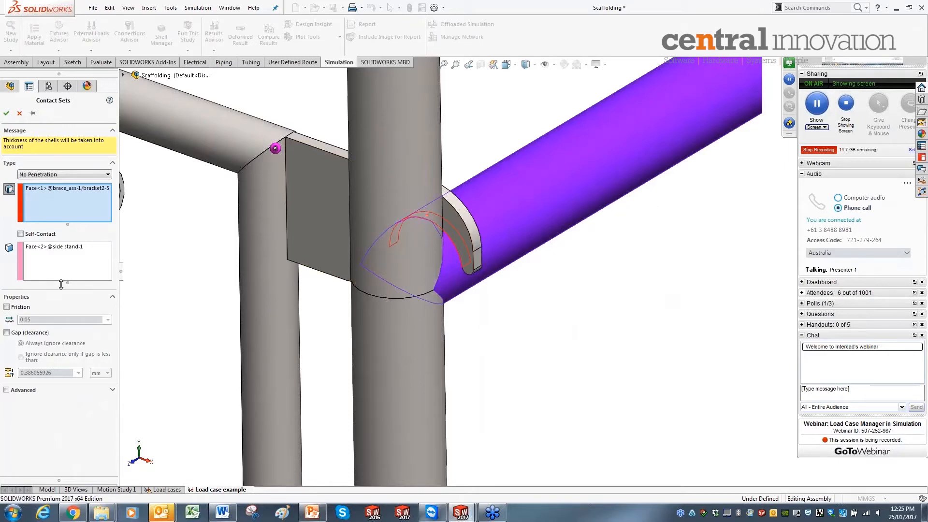
{"action": "left_click", "coordinate": [6, 113]}
{"action": "scroll", "coordinate": [540, 263], "scroll_direction": "up", "scroll_amount": 3}
{"action": "scroll", "coordinate": [540, 264], "scroll_direction": "up", "scroll_amount": 5}
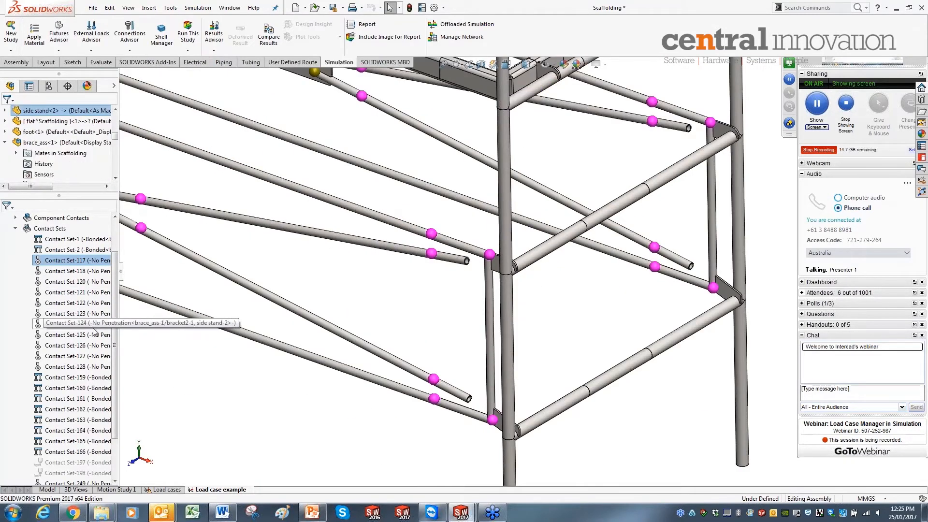
Step: Check which brace and bracket connections the bonded contact sets from Contact Set-159 to Contact Set-163 cover
{"action": "scroll", "coordinate": [531, 281], "scroll_direction": "up", "scroll_amount": 2}
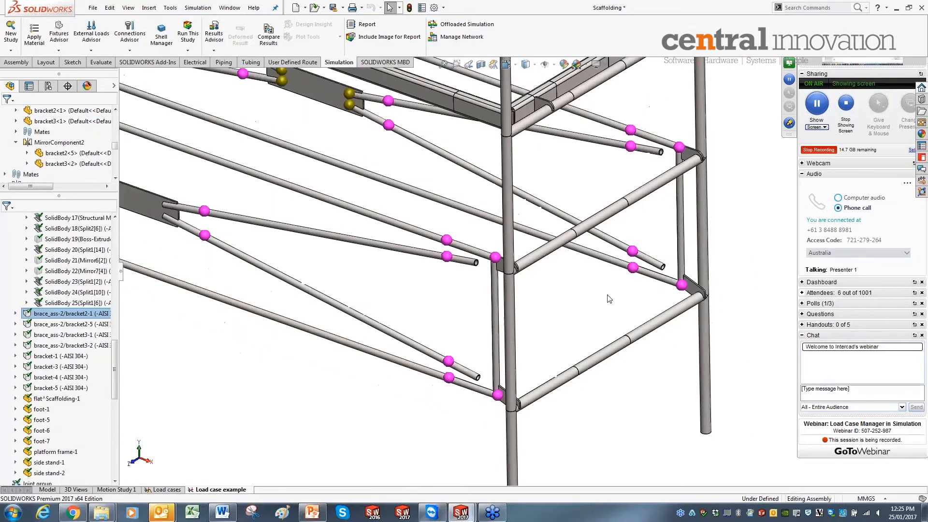
{"action": "scroll", "coordinate": [609, 298], "scroll_direction": "up", "scroll_amount": 5}
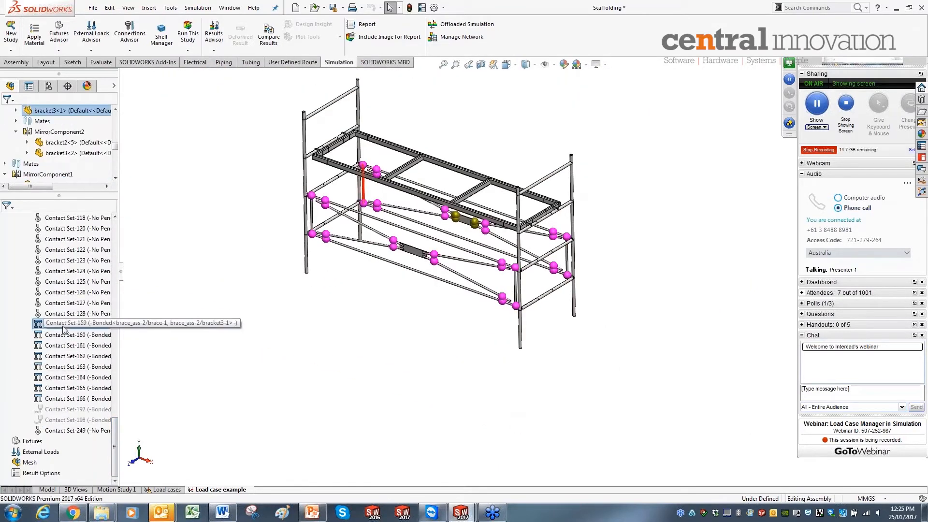
{"action": "left_click", "coordinate": [62, 327]}
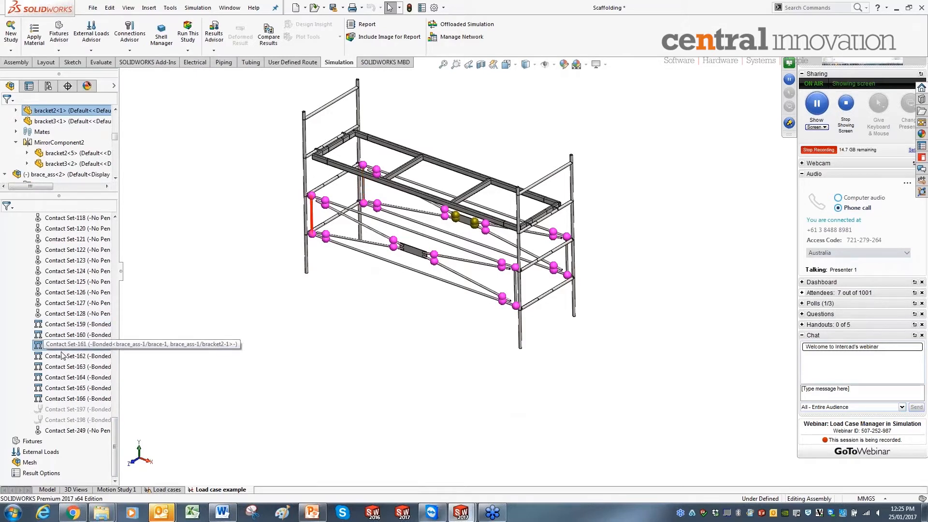
{"action": "left_click", "coordinate": [66, 366]}
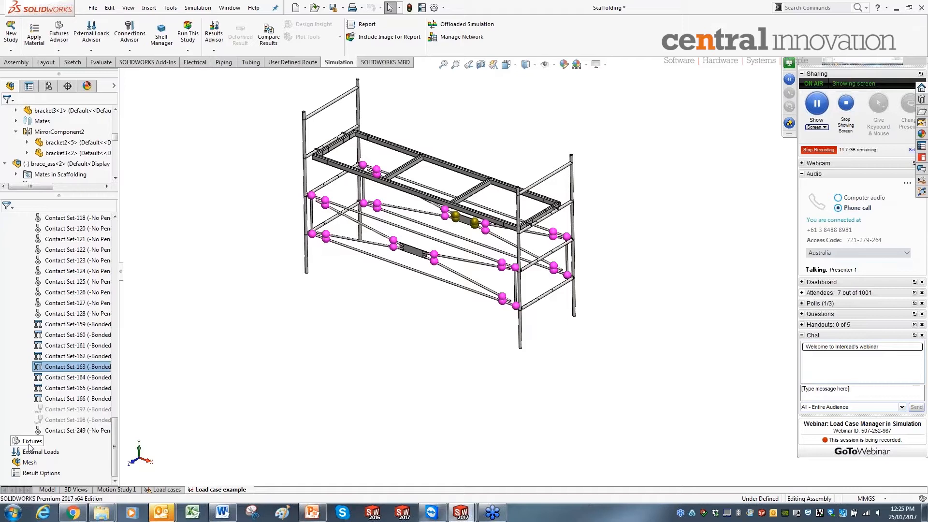
Step: Copy the Fixtures definitions from the Load cases study into the Load case example study
{"action": "left_click", "coordinate": [169, 491]}
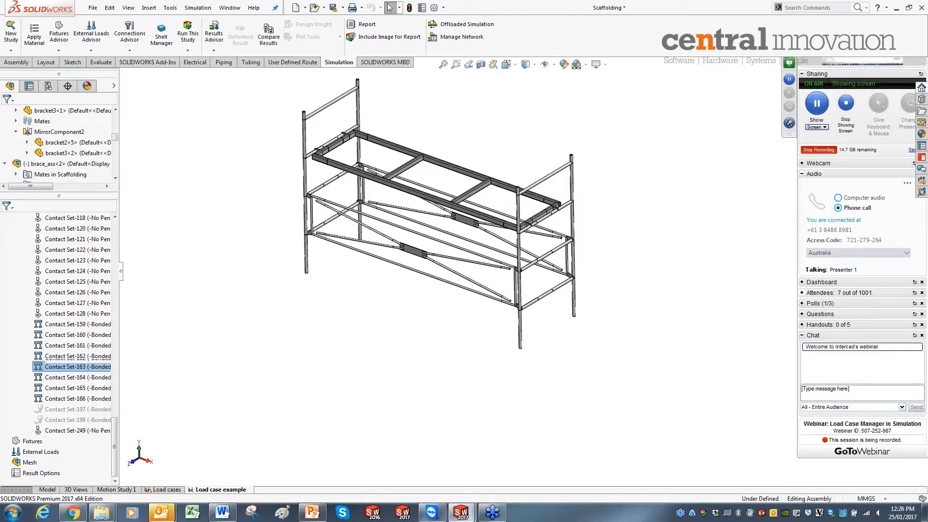
{"action": "left_click", "coordinate": [166, 490]}
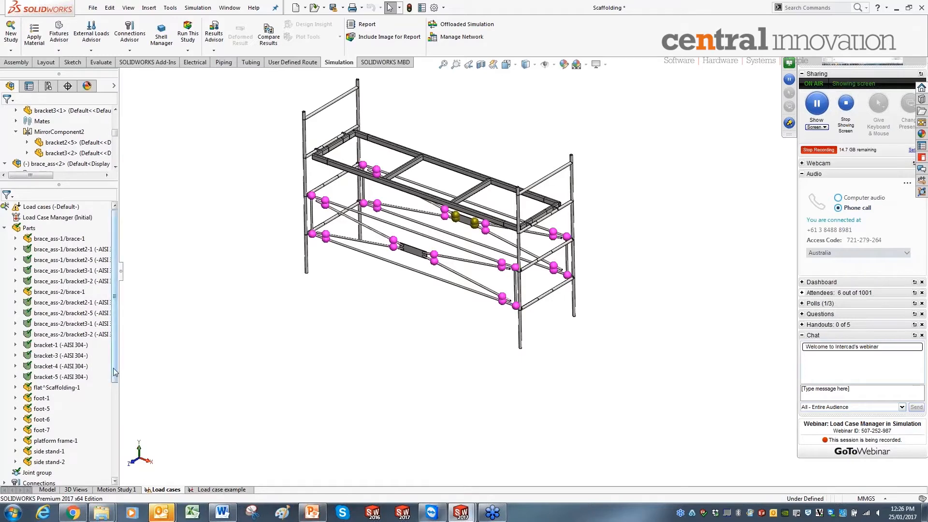
{"action": "left_click_drag", "start_coordinate": [115, 356], "coordinate": [117, 499]}
{"action": "left_click", "coordinate": [31, 346]}
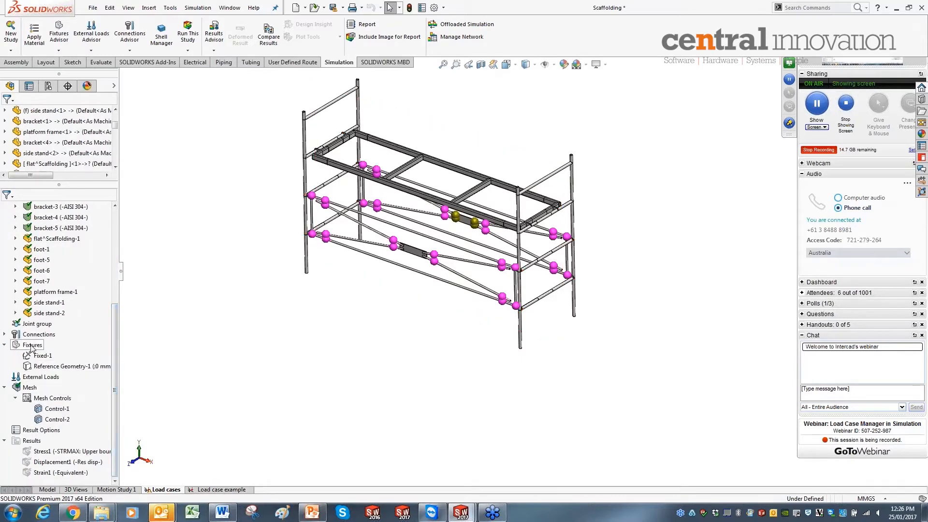
{"action": "left_click", "coordinate": [32, 346]}
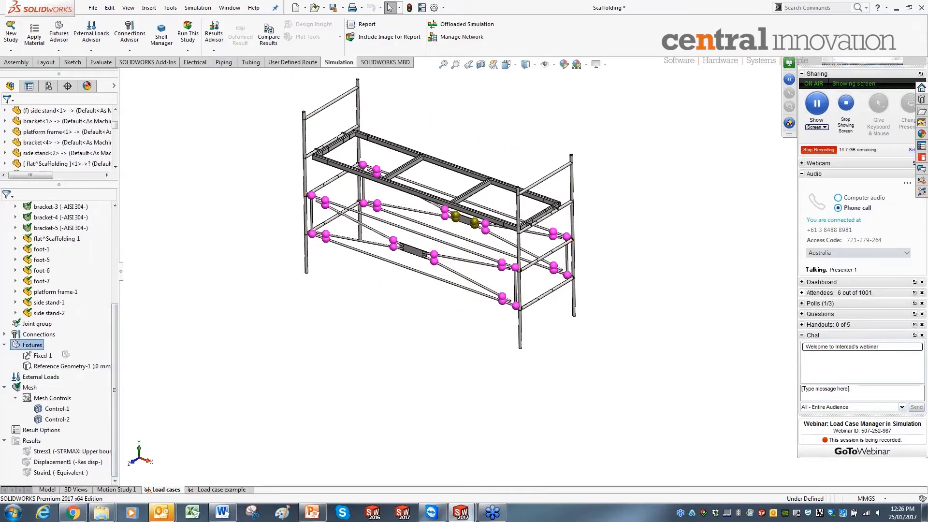
{"action": "left_click_drag", "start_coordinate": [228, 489], "coordinate": [226, 489]}
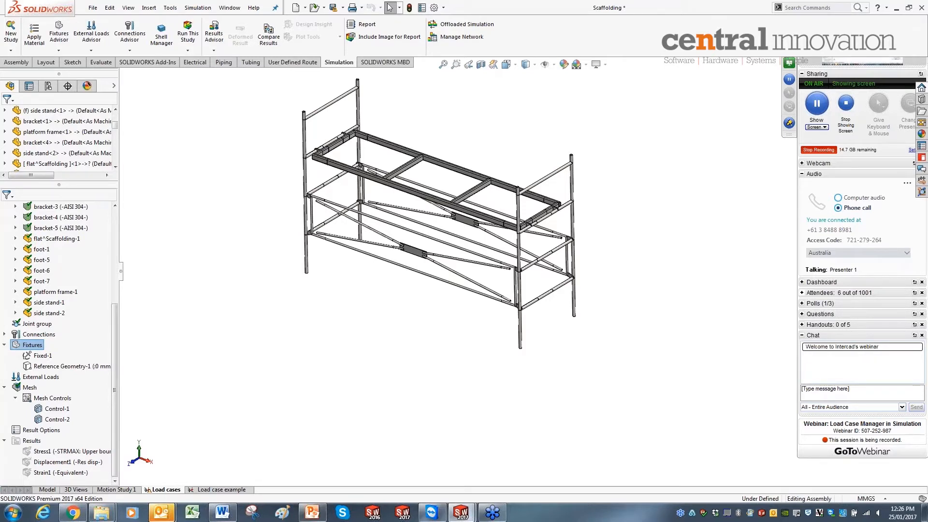
{"action": "left_click", "coordinate": [222, 489]}
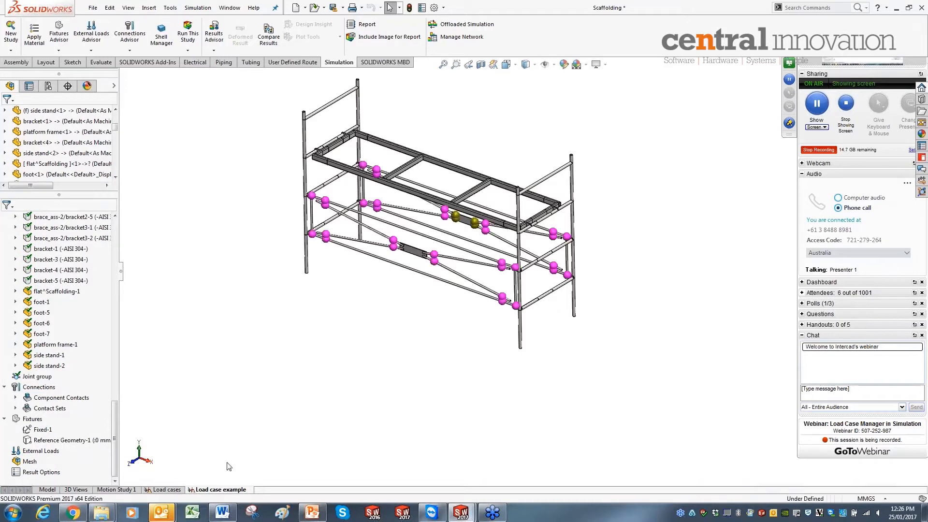
Step: Show the symbols of the Fixed-1 fixture and inspect them at the scaffold's feet
{"action": "left_click", "coordinate": [42, 429]}
{"action": "right_click", "coordinate": [42, 429]}
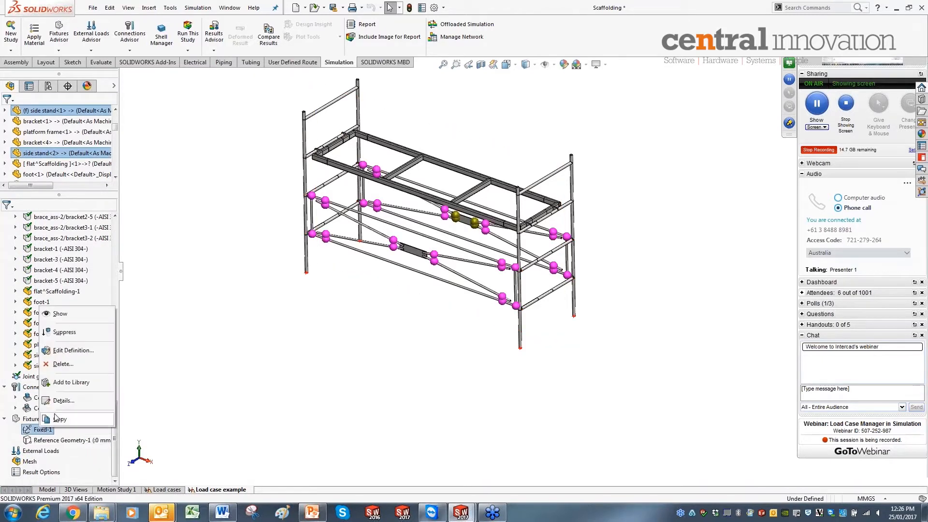
{"action": "left_click", "coordinate": [61, 314]}
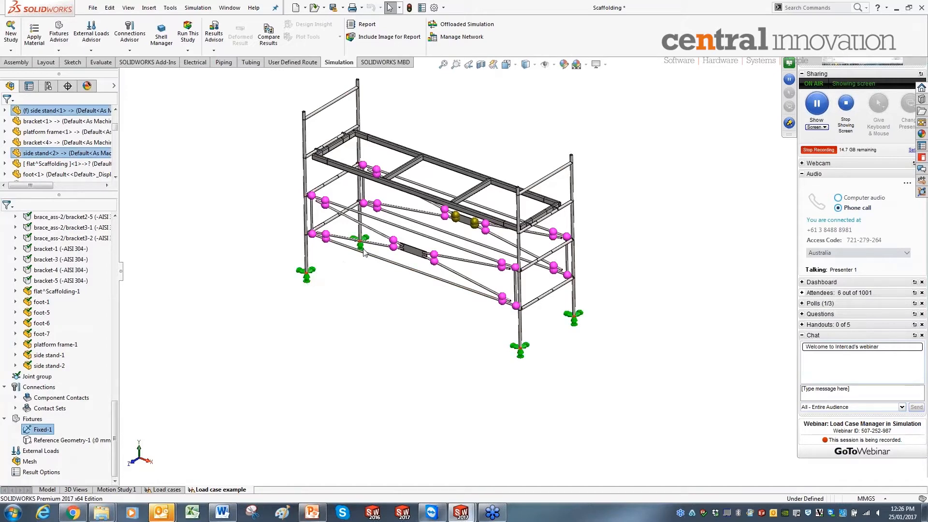
{"action": "scroll", "coordinate": [364, 252], "scroll_direction": "down", "scroll_amount": 5}
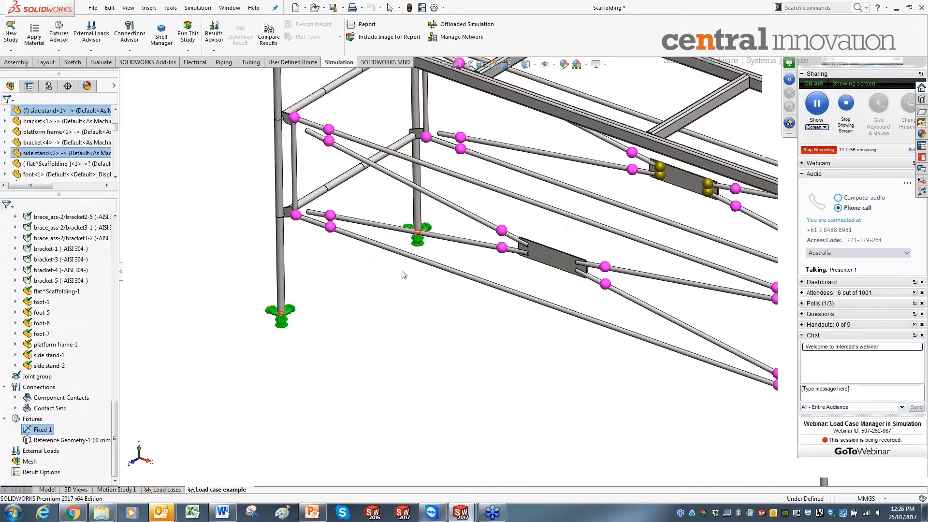
{"action": "scroll", "coordinate": [522, 280], "scroll_direction": "up", "scroll_amount": 3}
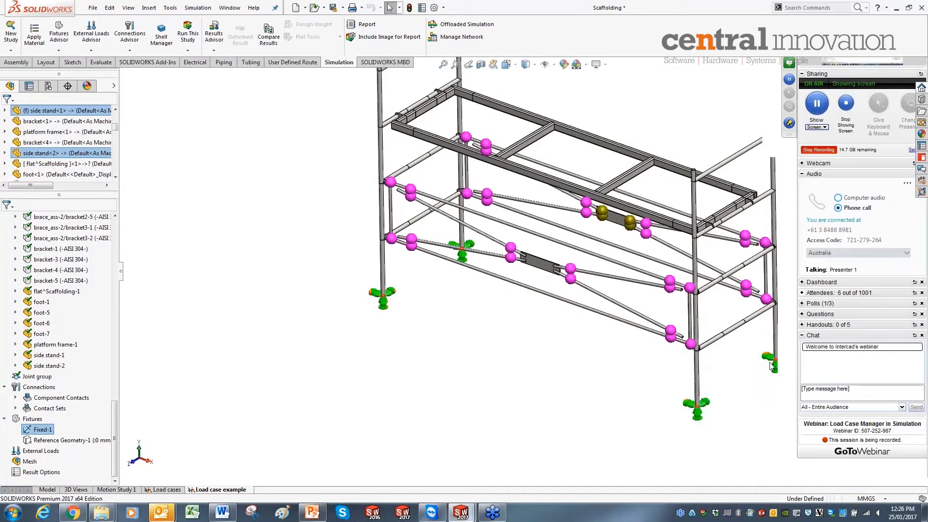
Step: Show the symbols of the Reference Geometry-1 fixture on the scaffolding
{"action": "left_click", "coordinate": [104, 439]}
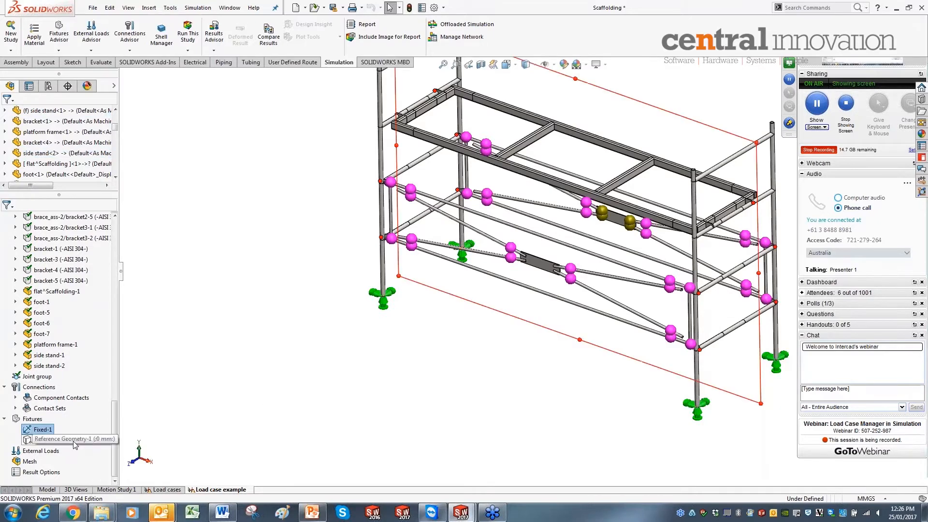
{"action": "right_click", "coordinate": [75, 439]}
{"action": "left_click", "coordinate": [101, 328]}
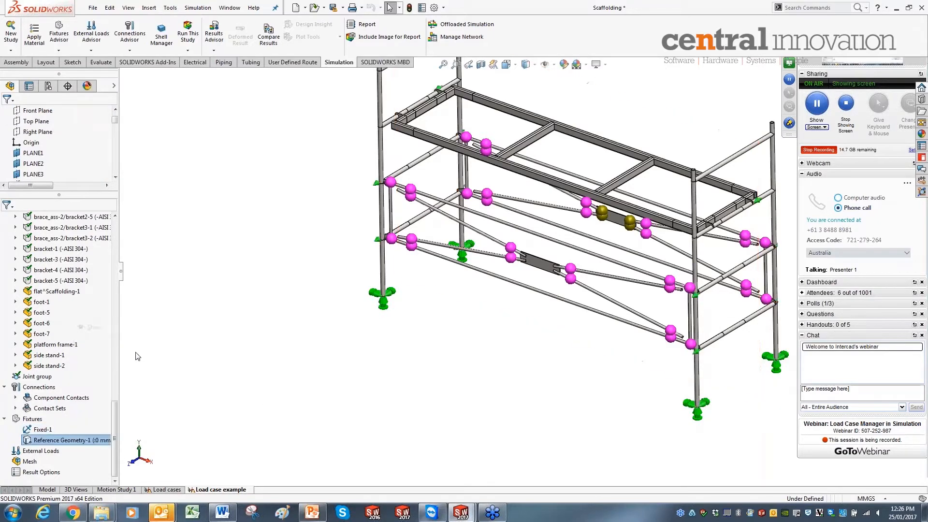
Step: Review the Reference Geometry-1 fixture definition, checking its bracket vertices, reference plane and normal translation, and close it
{"action": "left_click", "coordinate": [70, 440]}
{"action": "right_click", "coordinate": [78, 439]}
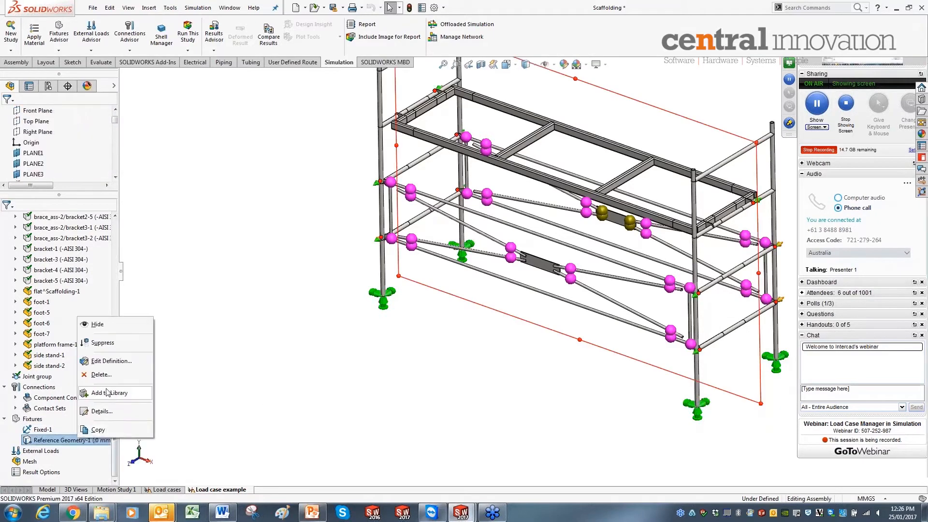
{"action": "left_click", "coordinate": [112, 363]}
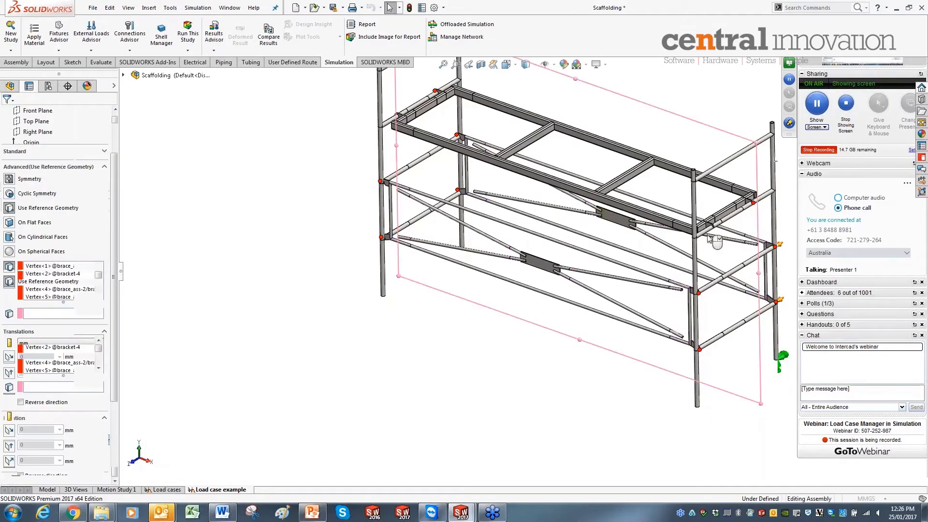
{"action": "scroll", "coordinate": [734, 226], "scroll_direction": "down", "scroll_amount": 10}
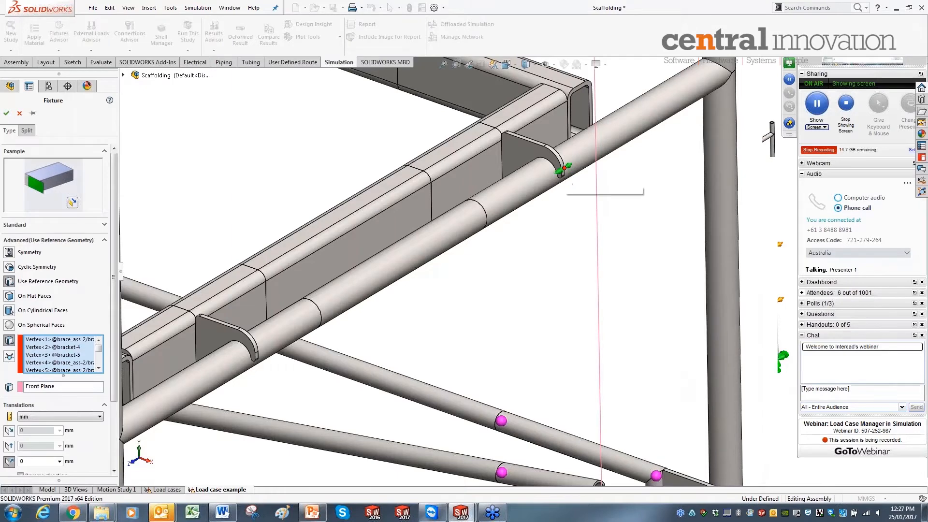
{"action": "scroll", "coordinate": [563, 174], "scroll_direction": "down", "scroll_amount": 1}
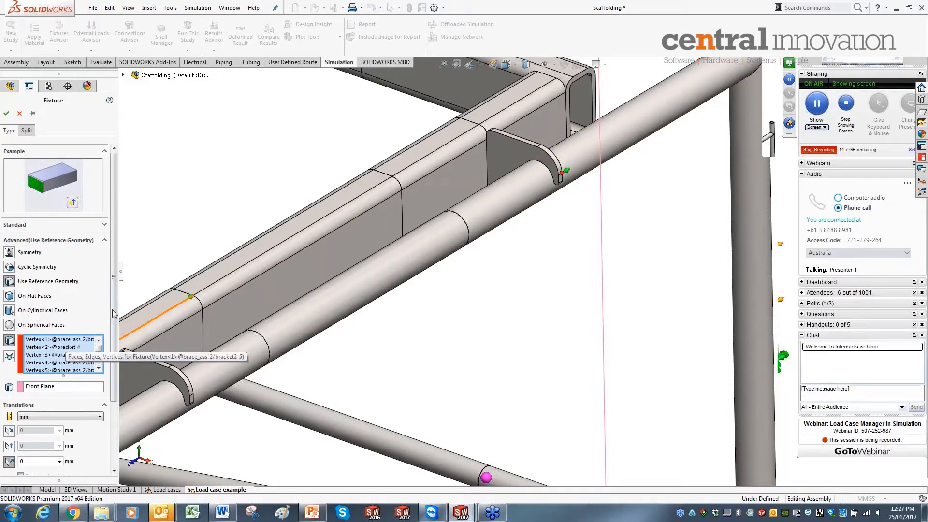
{"action": "scroll", "coordinate": [115, 321], "scroll_direction": "down", "scroll_amount": 1}
{"action": "scroll", "coordinate": [115, 321], "scroll_direction": "down", "scroll_amount": 3}
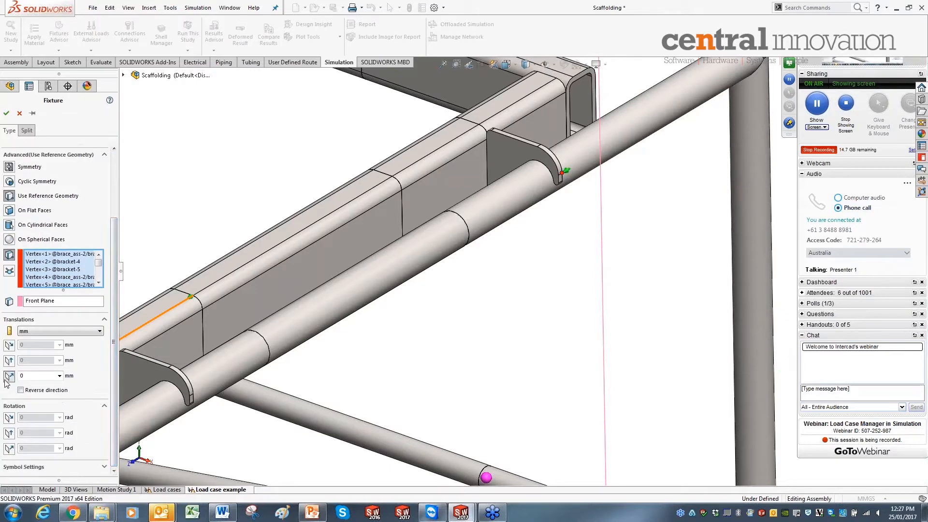
{"action": "left_click", "coordinate": [572, 178]}
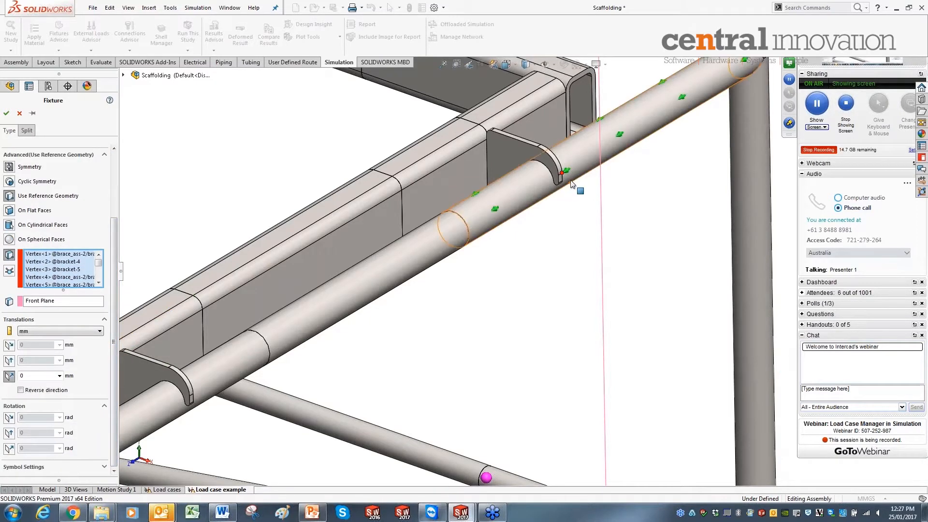
{"action": "scroll", "coordinate": [566, 213], "scroll_direction": "up", "scroll_amount": 4}
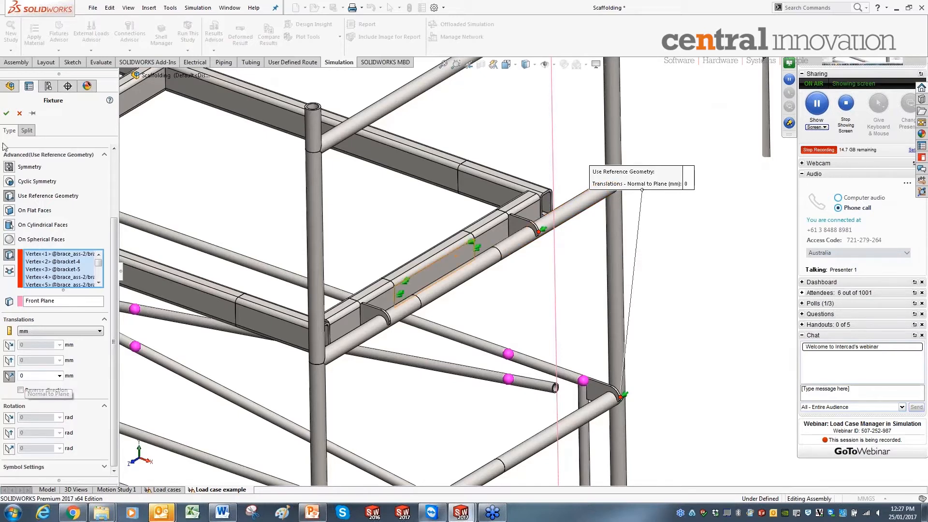
{"action": "left_click", "coordinate": [6, 113]}
{"action": "scroll", "coordinate": [396, 250], "scroll_direction": "up", "scroll_amount": 6}
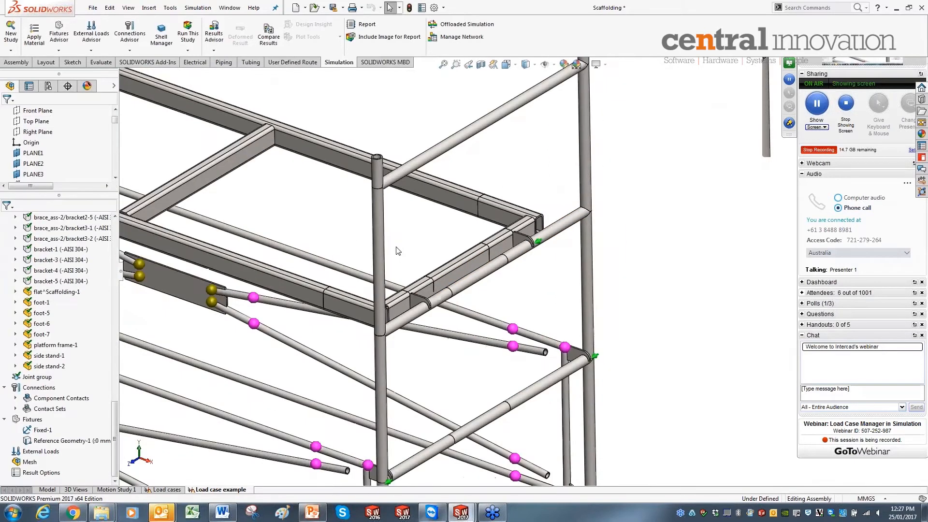
{"action": "scroll", "coordinate": [501, 315], "scroll_direction": "up", "scroll_amount": 2}
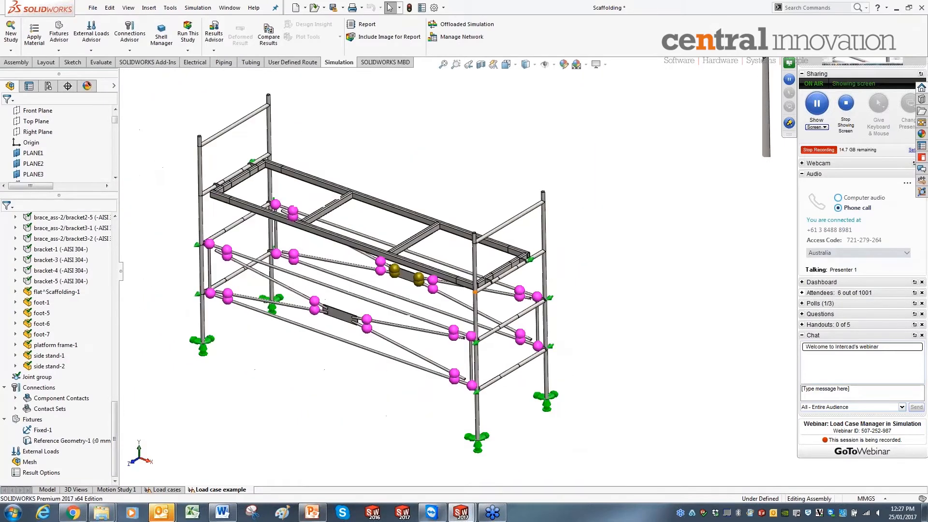
Step: Examine the top faces of the platform frame's end beam and its two cross members by selecting them one at a time
{"action": "left_click", "coordinate": [67, 440]}
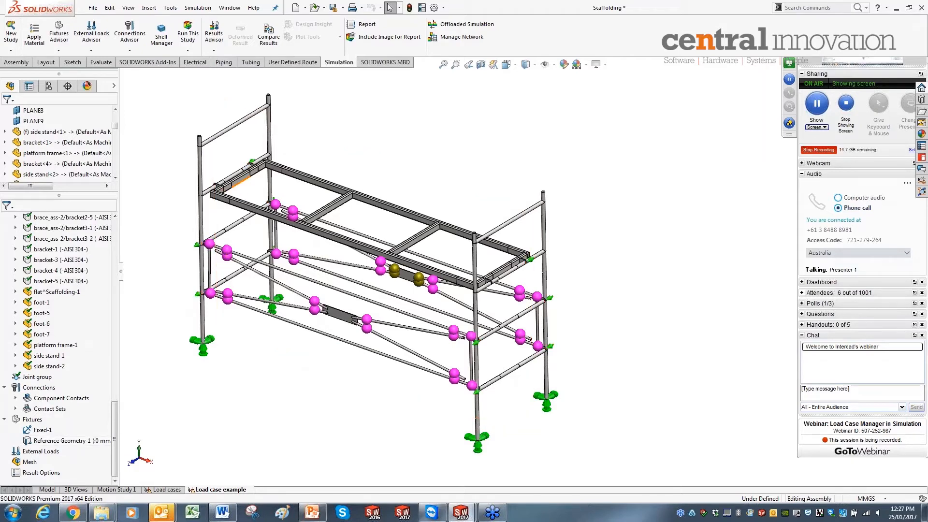
{"action": "scroll", "coordinate": [240, 182], "scroll_direction": "down", "scroll_amount": 6}
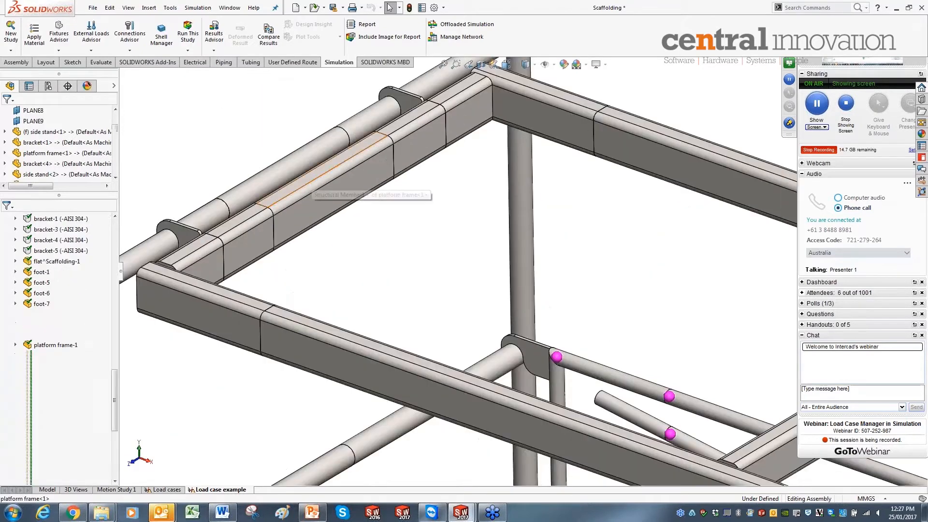
{"action": "left_click", "coordinate": [309, 188]}
{"action": "scroll", "coordinate": [575, 271], "scroll_direction": "up", "scroll_amount": 3}
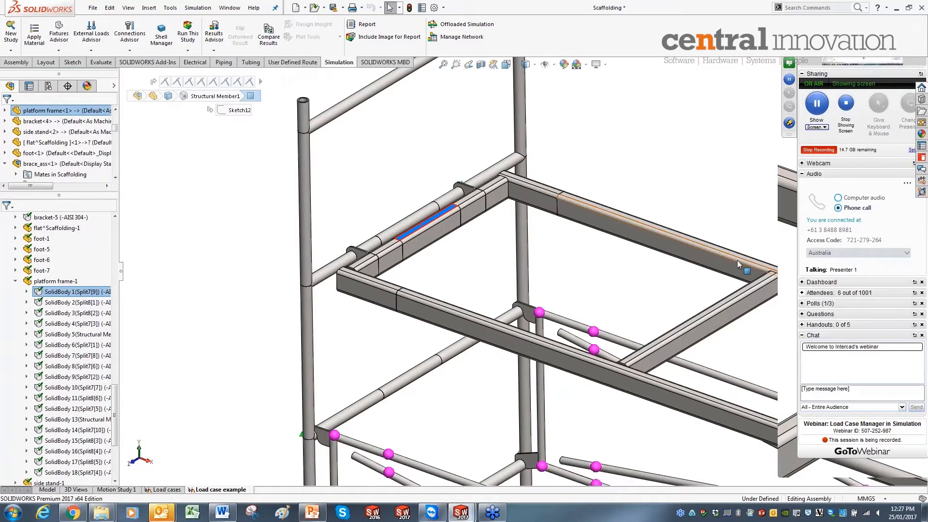
{"action": "scroll", "coordinate": [739, 271], "scroll_direction": "down", "scroll_amount": 3}
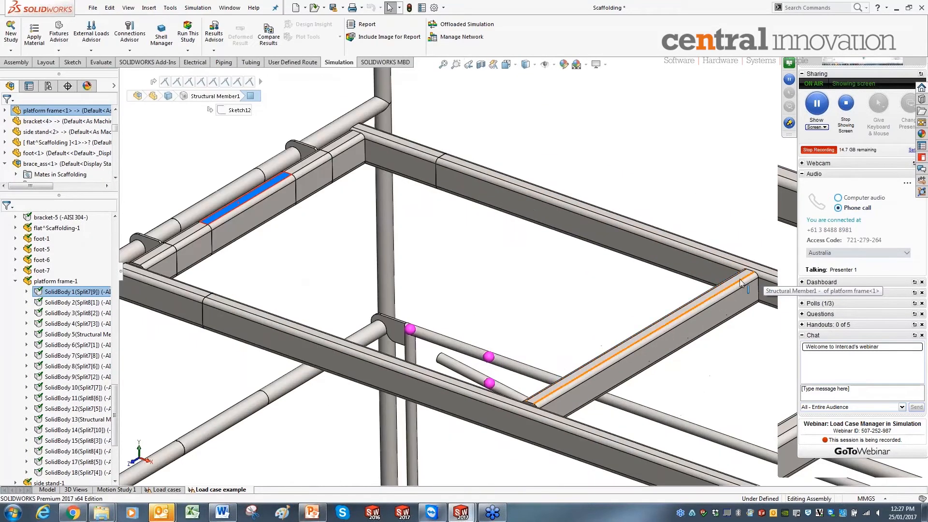
{"action": "left_click", "coordinate": [740, 281]}
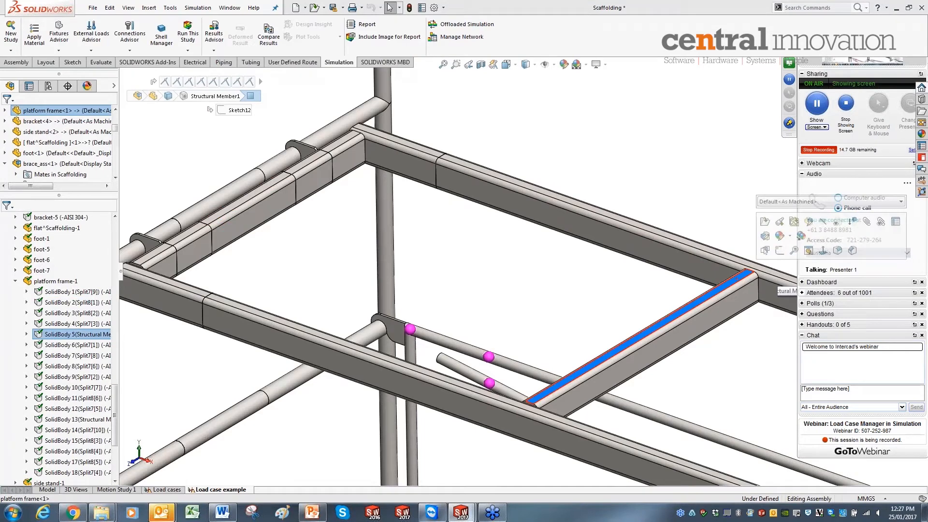
{"action": "scroll", "coordinate": [527, 275], "scroll_direction": "up", "scroll_amount": 4}
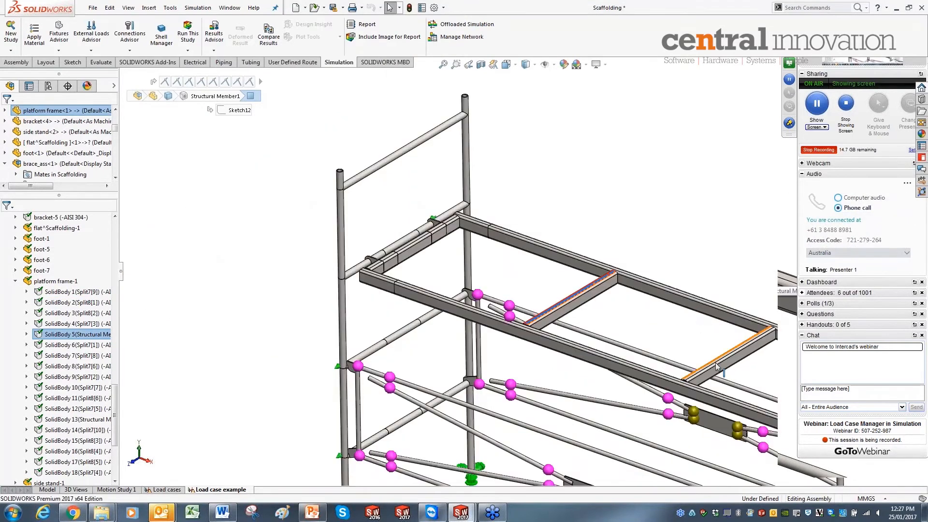
{"action": "scroll", "coordinate": [717, 367], "scroll_direction": "down", "scroll_amount": 3}
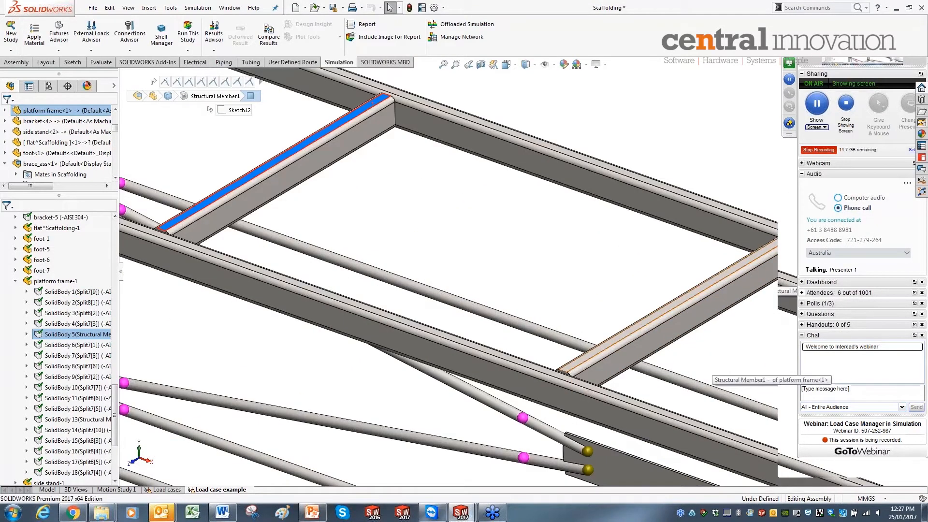
{"action": "left_click", "coordinate": [754, 266]}
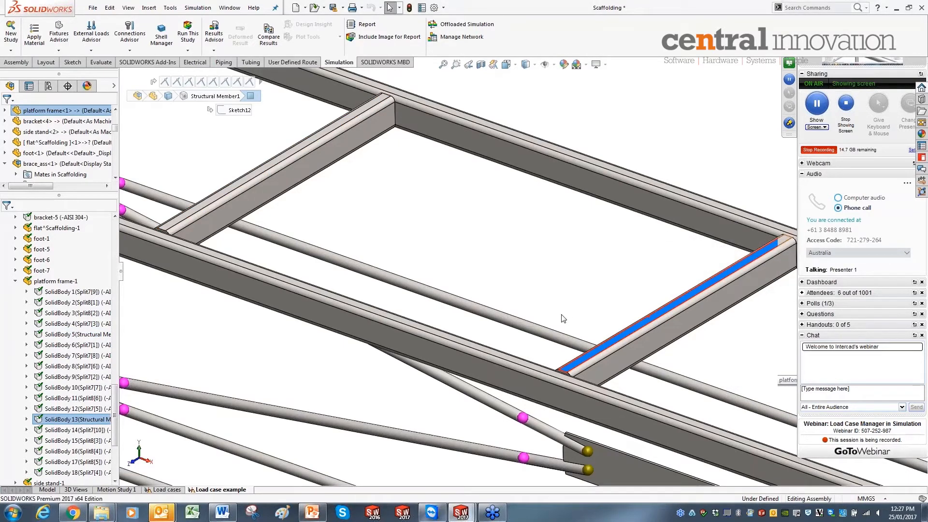
{"action": "scroll", "coordinate": [564, 278], "scroll_direction": "up", "scroll_amount": 3}
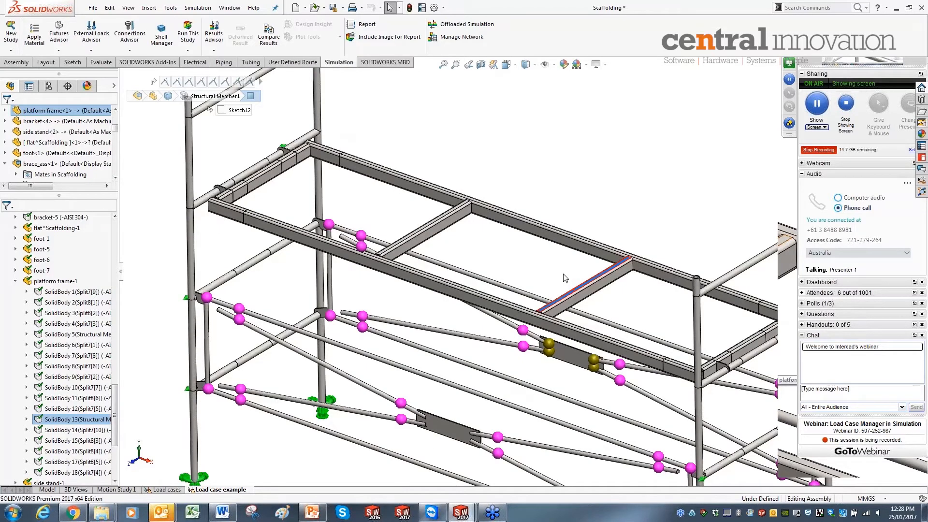
{"action": "scroll", "coordinate": [565, 278], "scroll_direction": "up", "scroll_amount": 3}
{"action": "scroll", "coordinate": [564, 278], "scroll_direction": "up", "scroll_amount": 2}
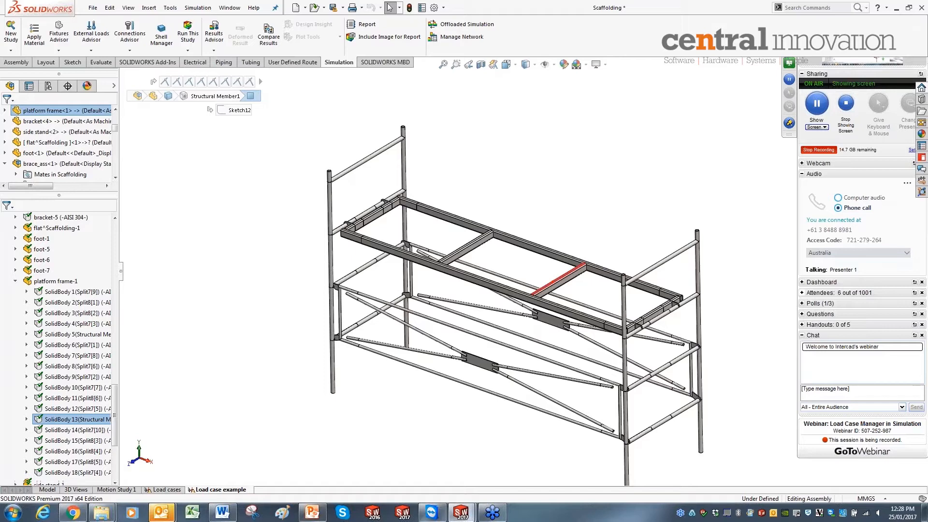
Step: Check the fixtures and external loads of the Load cases study for reference
{"action": "left_click", "coordinate": [166, 490]}
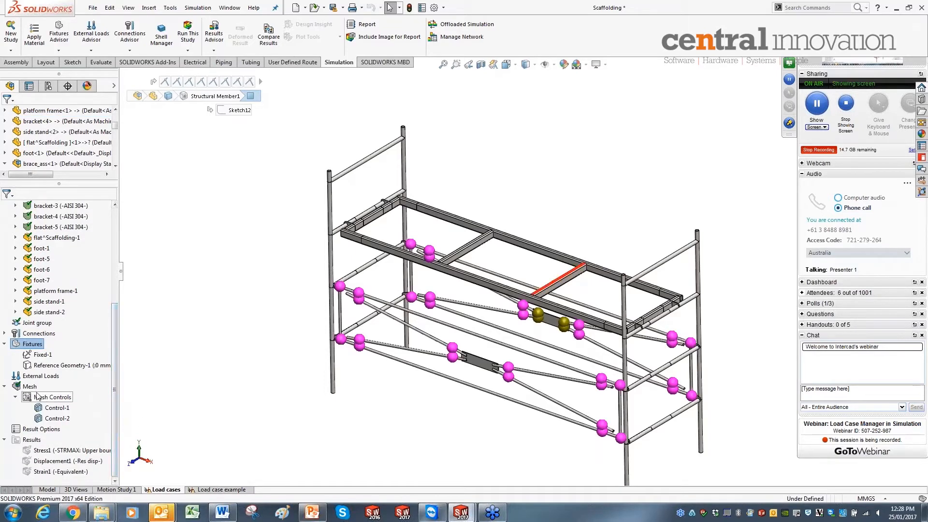
{"action": "right_click", "coordinate": [31, 345]}
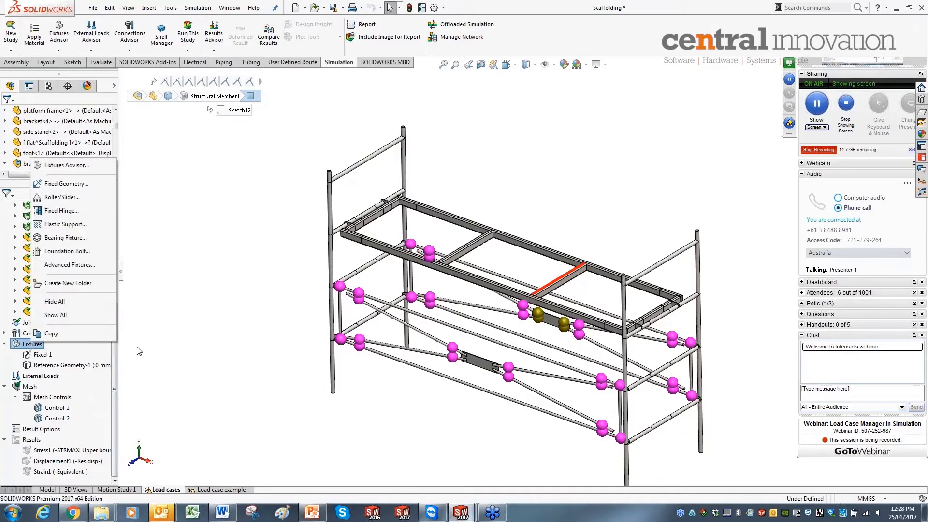
{"action": "left_click", "coordinate": [85, 377]}
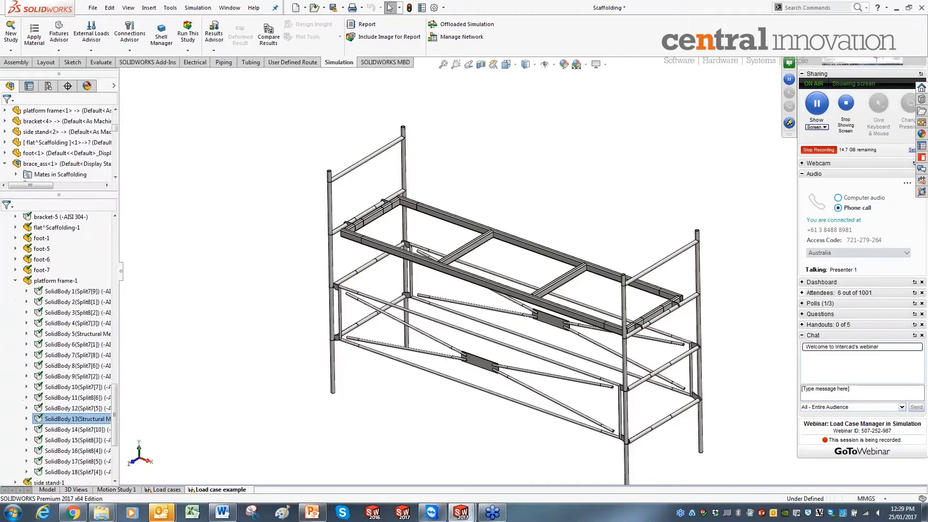
Step: Start a normal Force load in the Load case example study and select the top faces along the platform frame's end beam
{"action": "scroll", "coordinate": [123, 402], "scroll_direction": "down", "scroll_amount": 4}
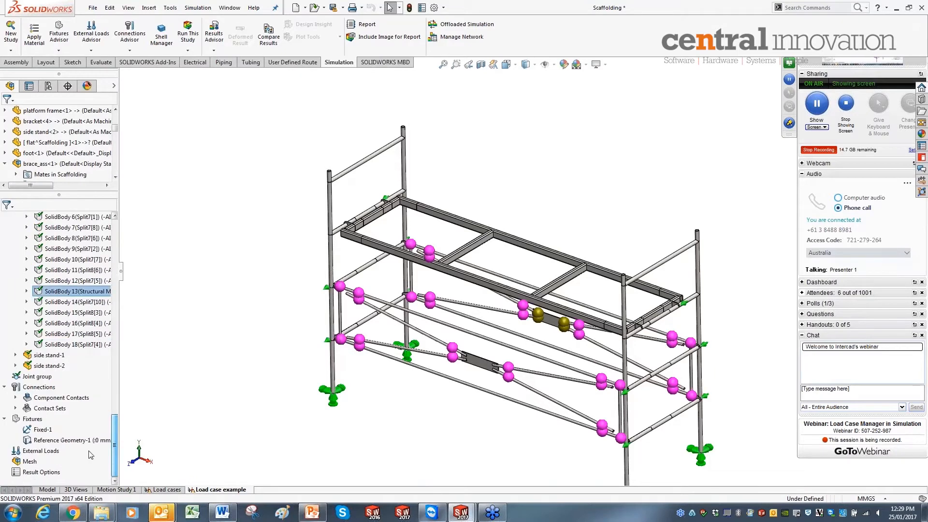
{"action": "right_click", "coordinate": [36, 451]}
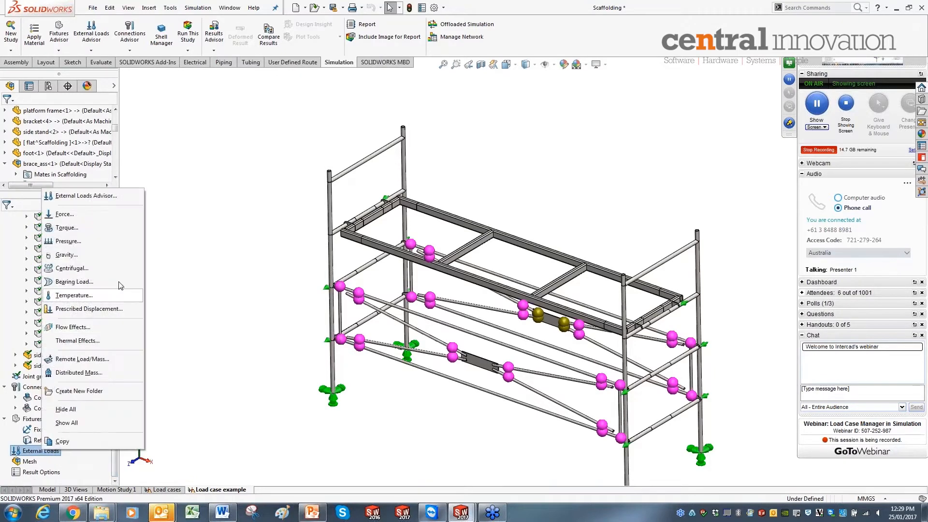
{"action": "left_click", "coordinate": [65, 214]}
{"action": "scroll", "coordinate": [244, 239], "scroll_direction": "down", "scroll_amount": 10}
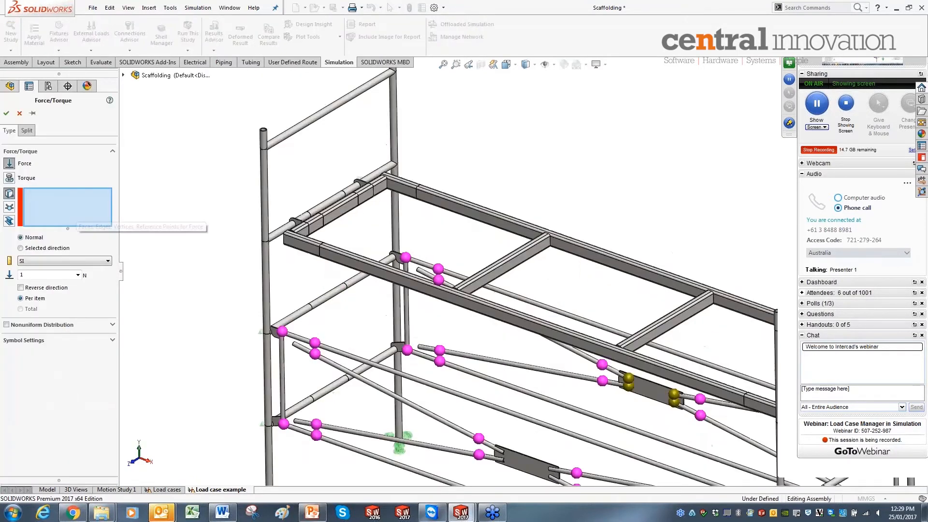
{"action": "left_click", "coordinate": [236, 247]}
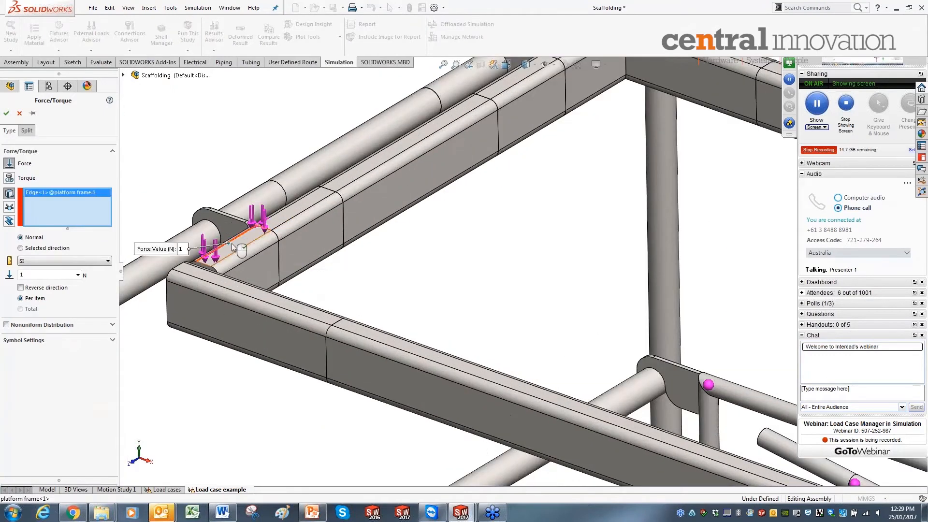
{"action": "left_click", "coordinate": [257, 231]}
{"action": "left_click", "coordinate": [285, 216]}
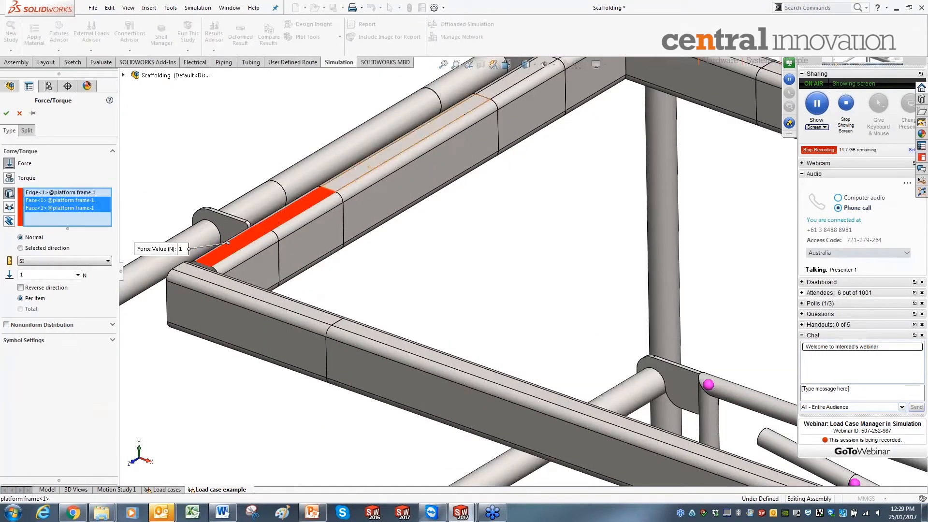
{"action": "left_click", "coordinate": [411, 141]}
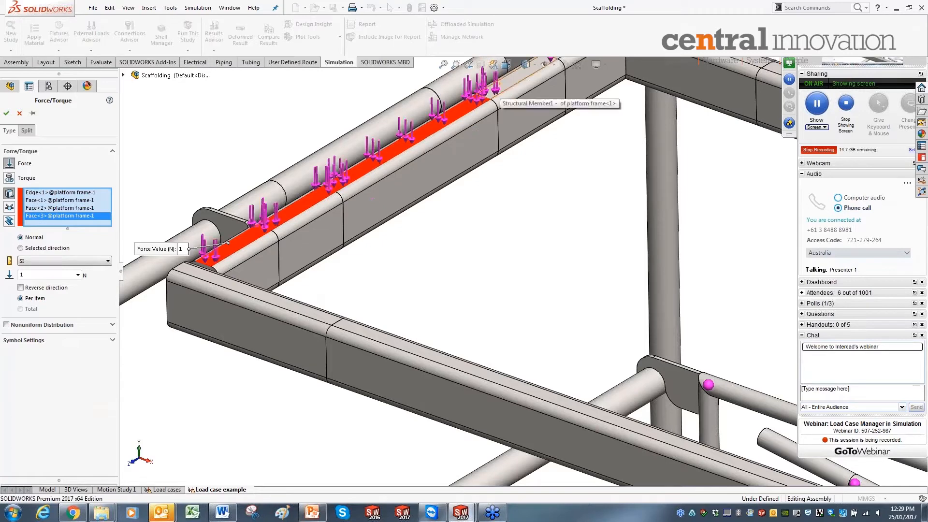
{"action": "left_click", "coordinate": [494, 86]}
{"action": "scroll", "coordinate": [551, 121], "scroll_direction": "up", "scroll_amount": 1}
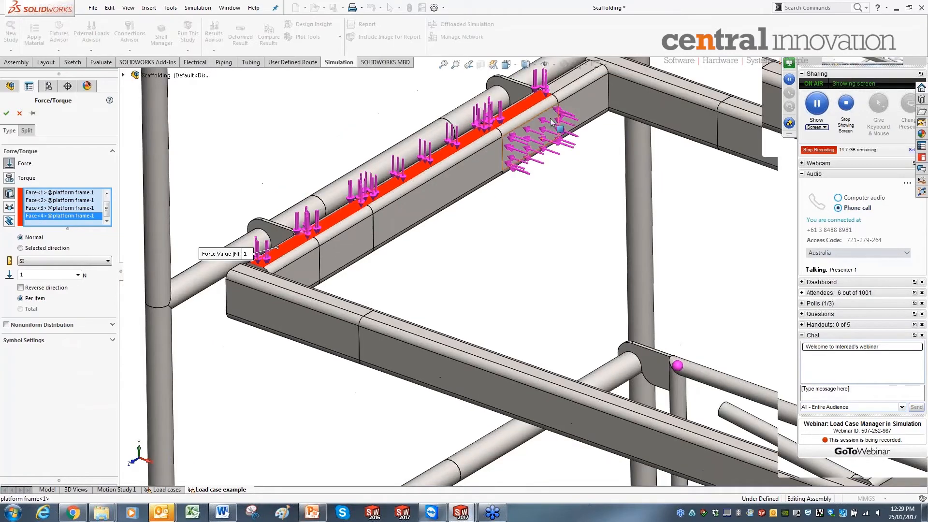
{"action": "left_click", "coordinate": [563, 82]}
Step: Add the top faces at the end beam's two corners and along the near long side beam to the force selection
{"action": "left_click", "coordinate": [687, 85]}
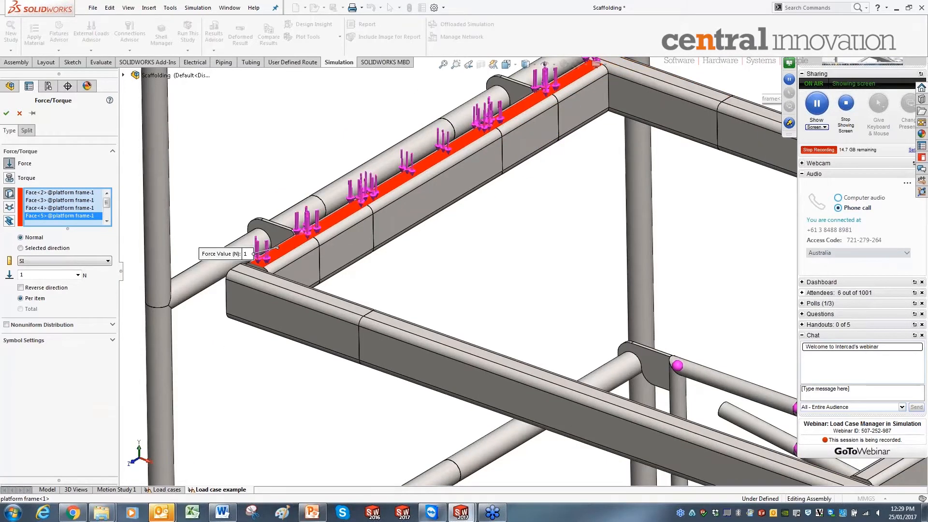
{"action": "left_click", "coordinate": [267, 277]}
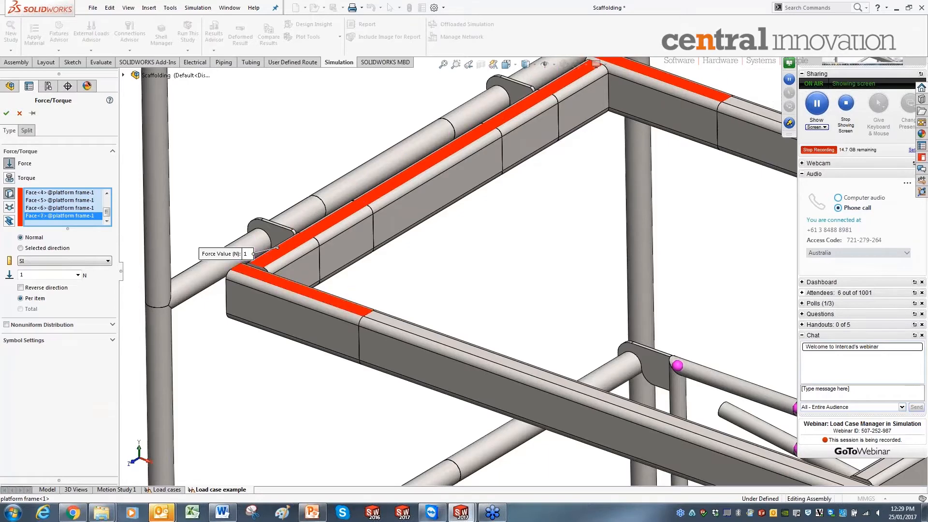
{"action": "left_click", "coordinate": [580, 386]}
{"action": "scroll", "coordinate": [585, 359], "scroll_direction": "up", "scroll_amount": 5}
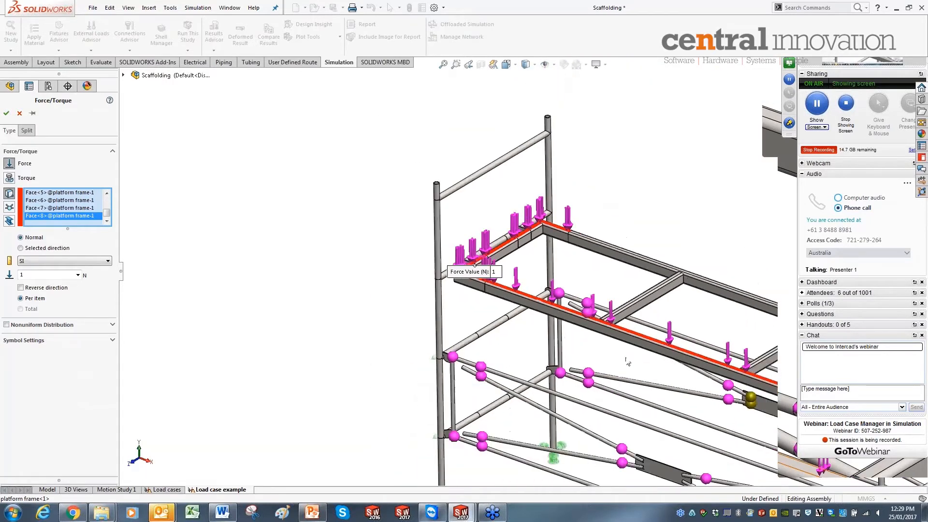
{"action": "scroll", "coordinate": [693, 348], "scroll_direction": "down", "scroll_amount": 6}
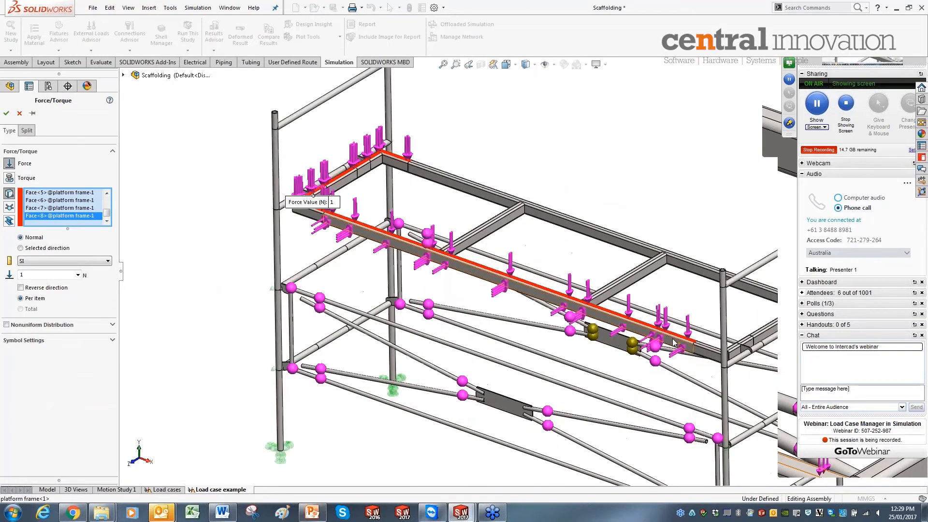
{"action": "scroll", "coordinate": [695, 341], "scroll_direction": "down", "scroll_amount": 3}
{"action": "left_click", "coordinate": [666, 322]}
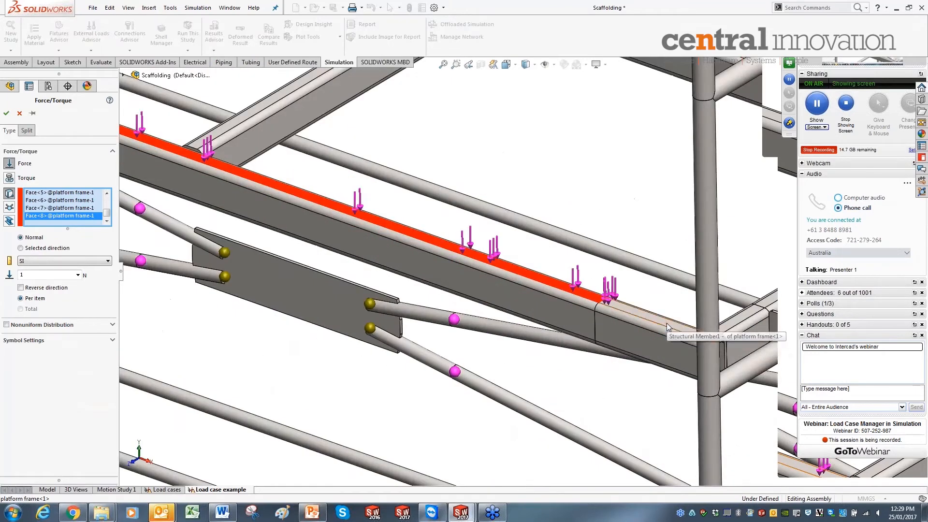
Step: Add all top face segments along the platform frame's opposite end beam to the force selection
{"action": "left_click", "coordinate": [754, 310]}
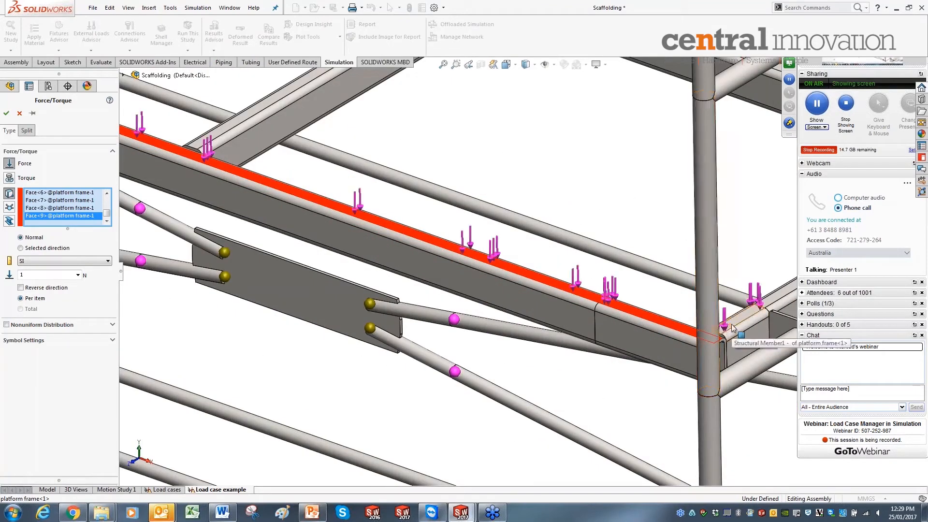
{"action": "left_click", "coordinate": [770, 301]}
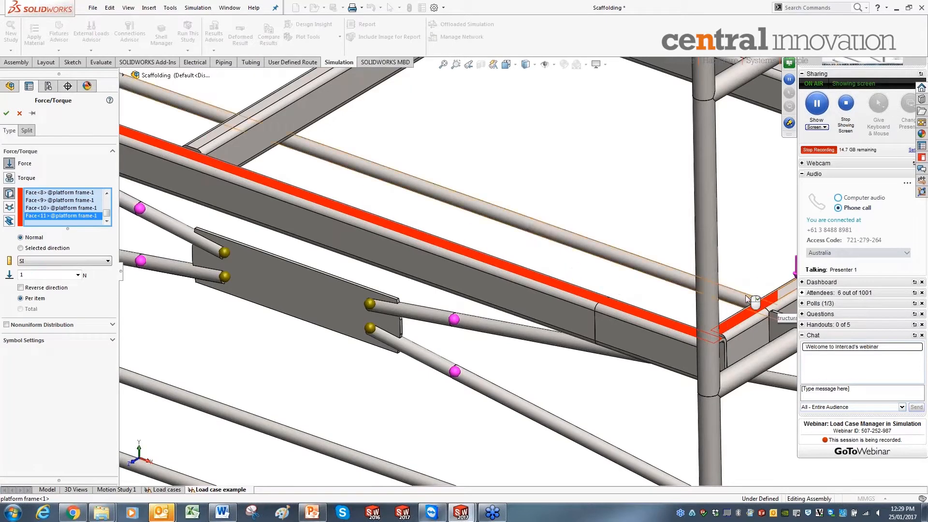
{"action": "scroll", "coordinate": [521, 273], "scroll_direction": "up", "scroll_amount": 2}
{"action": "scroll", "coordinate": [485, 280], "scroll_direction": "up", "scroll_amount": 1}
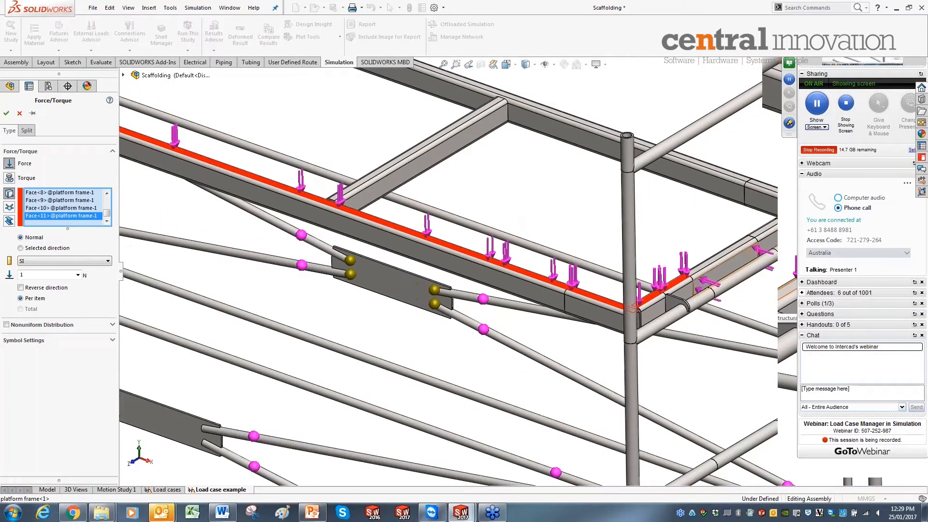
{"action": "scroll", "coordinate": [688, 286], "scroll_direction": "down", "scroll_amount": 2}
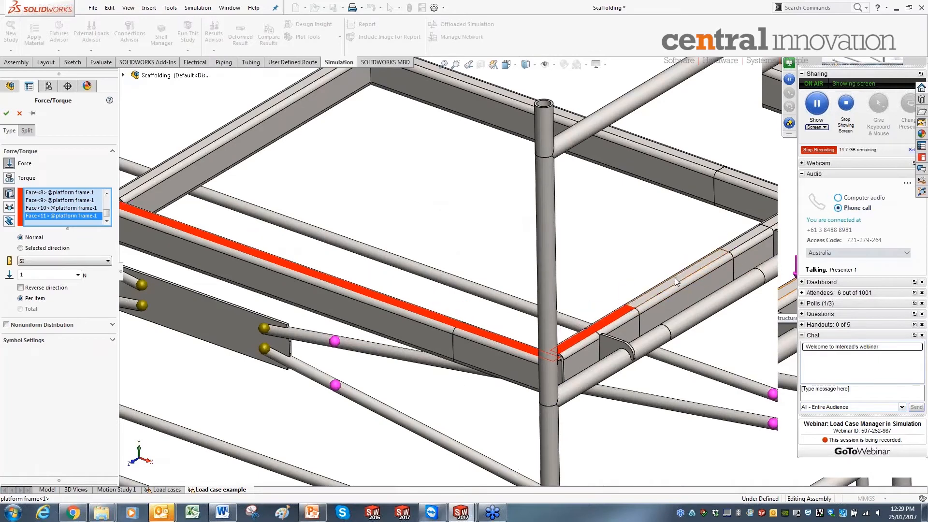
{"action": "left_click", "coordinate": [732, 252]}
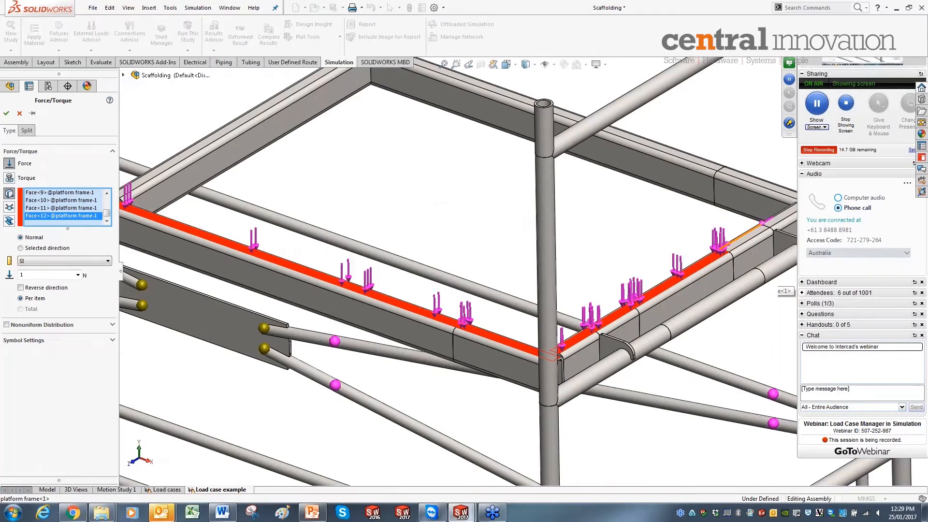
{"action": "left_click", "coordinate": [740, 242]}
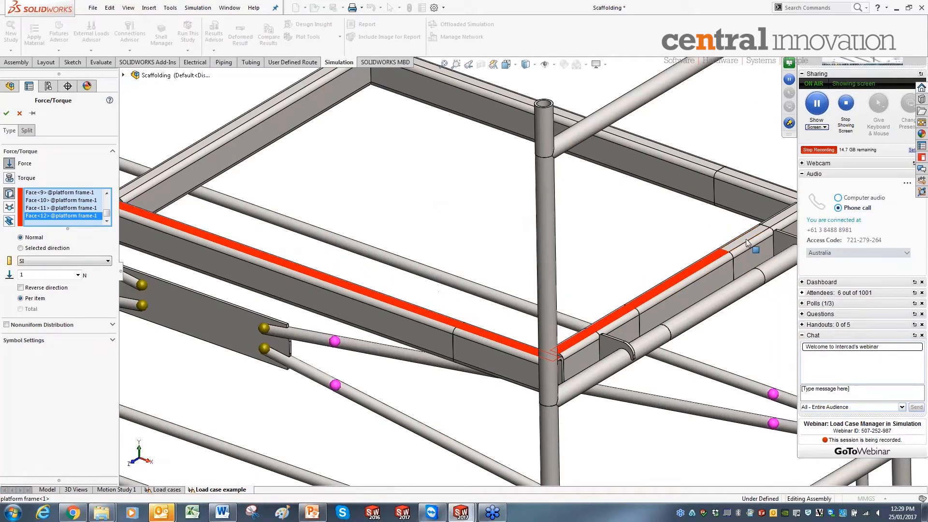
{"action": "left_click", "coordinate": [779, 219]}
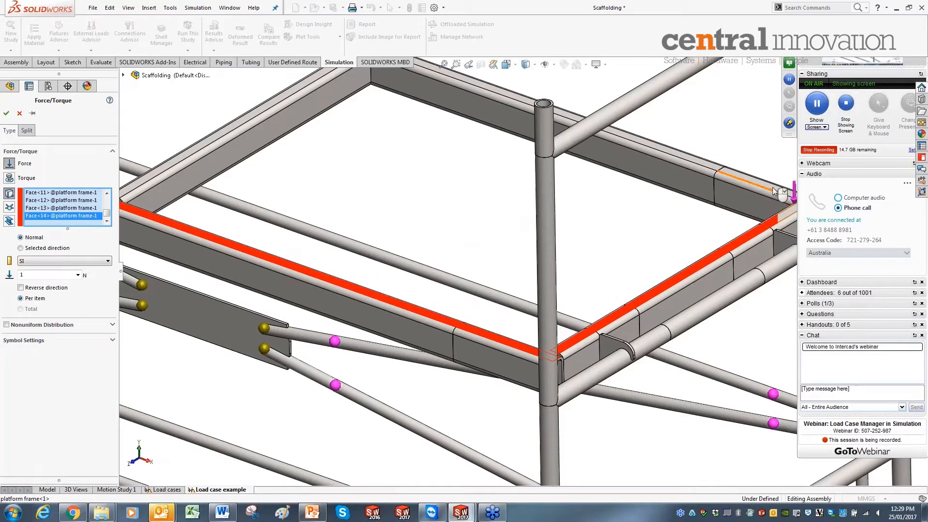
Step: Add the remaining top faces of the far long side beam and those of the two cross members to the force selection
{"action": "left_click", "coordinate": [775, 190]}
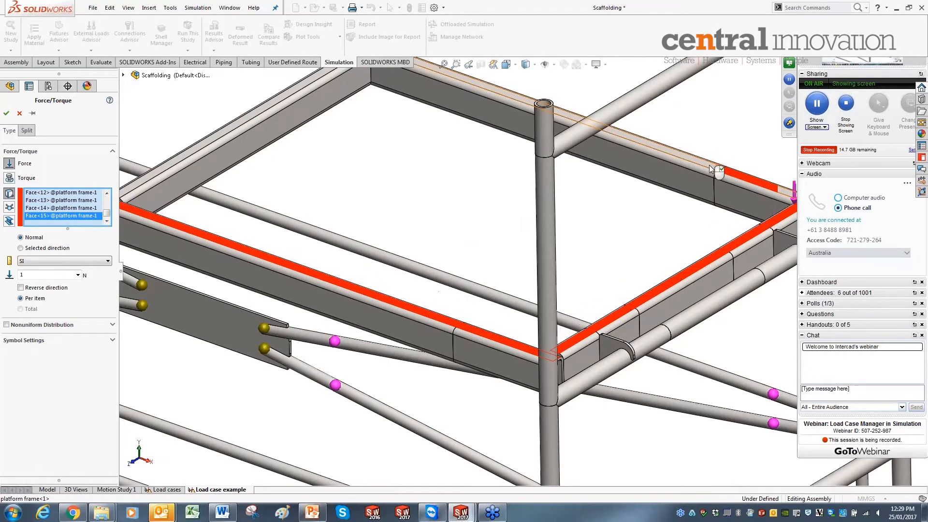
{"action": "left_click", "coordinate": [633, 138]}
{"action": "scroll", "coordinate": [456, 149], "scroll_direction": "up", "scroll_amount": 2}
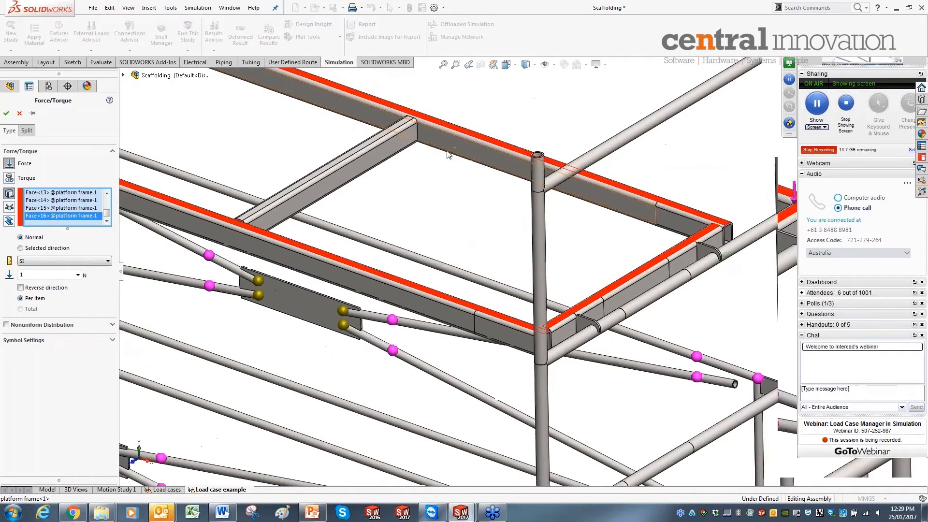
{"action": "scroll", "coordinate": [431, 161], "scroll_direction": "up", "scroll_amount": 2}
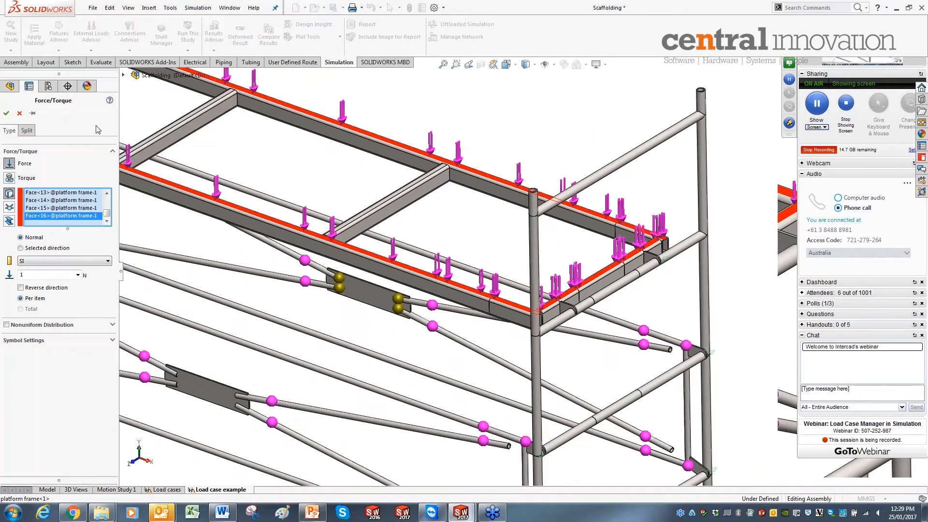
{"action": "scroll", "coordinate": [150, 135], "scroll_direction": "down", "scroll_amount": 4}
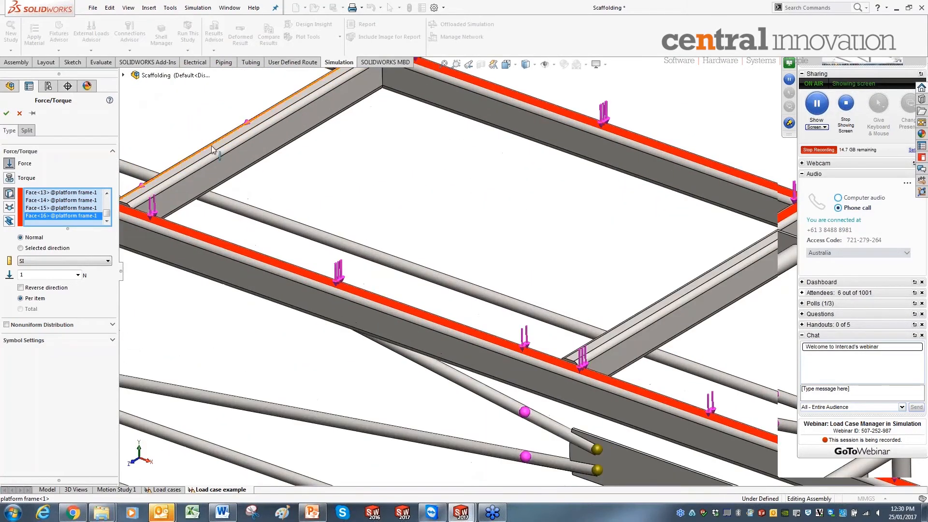
{"action": "left_click", "coordinate": [211, 147]}
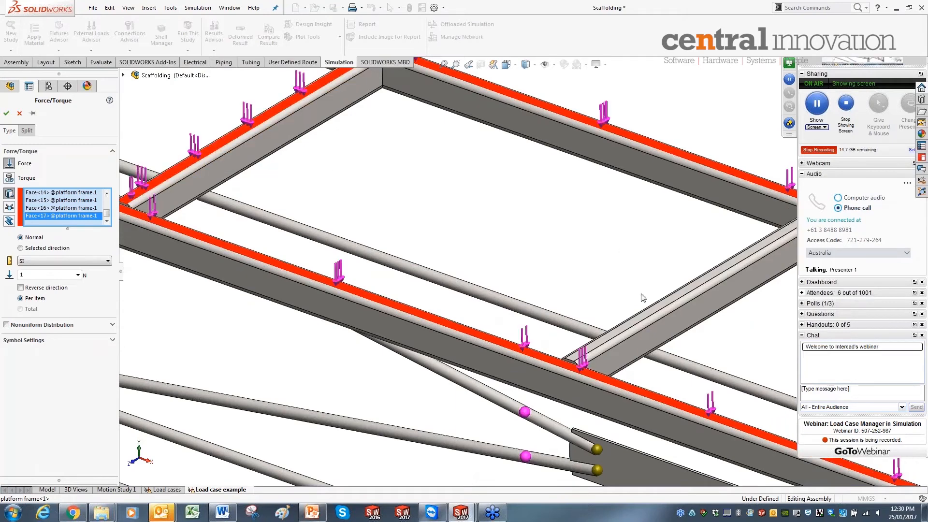
{"action": "left_click", "coordinate": [585, 351]}
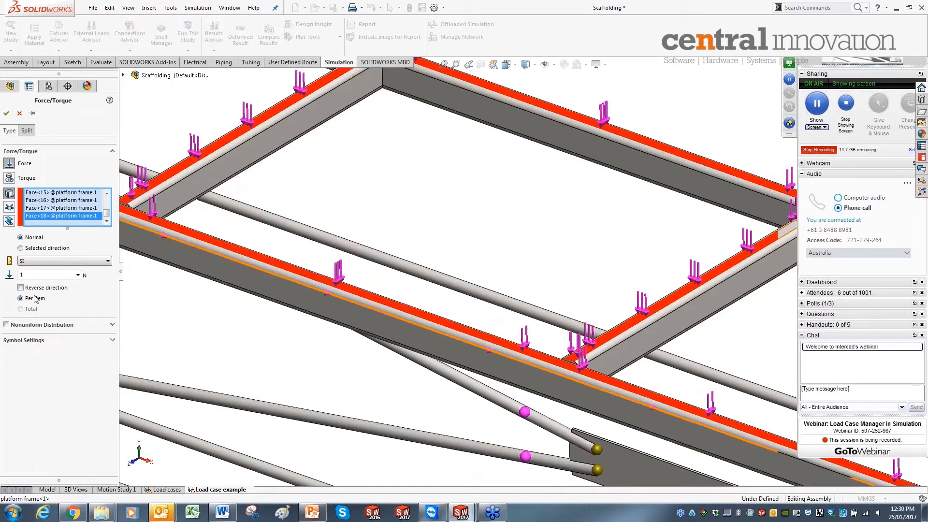
Step: Set the force value to 3500 N and try to apply the normal force to the selected platform faces
{"action": "left_click", "coordinate": [29, 275]}
{"action": "type", "text": "3"}
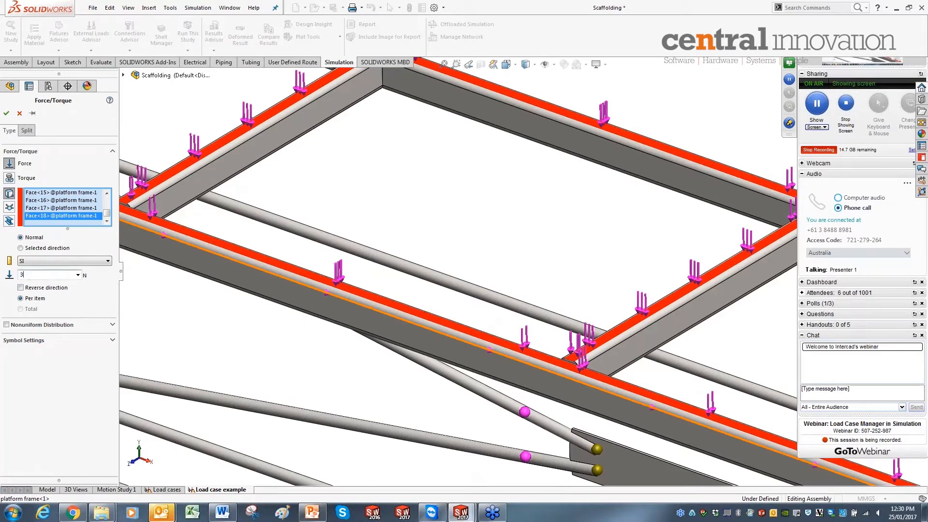
{"action": "type", "text": "500"}
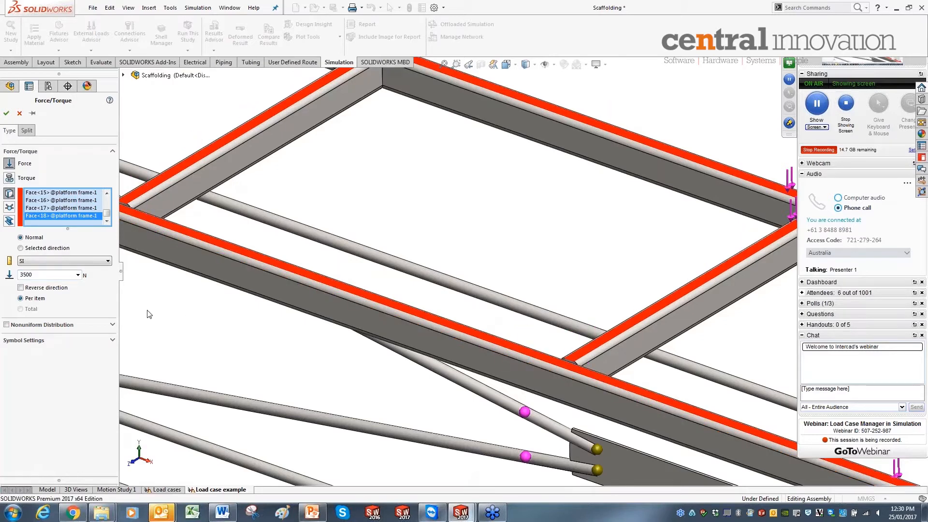
{"action": "scroll", "coordinate": [424, 269], "scroll_direction": "up", "scroll_amount": 6}
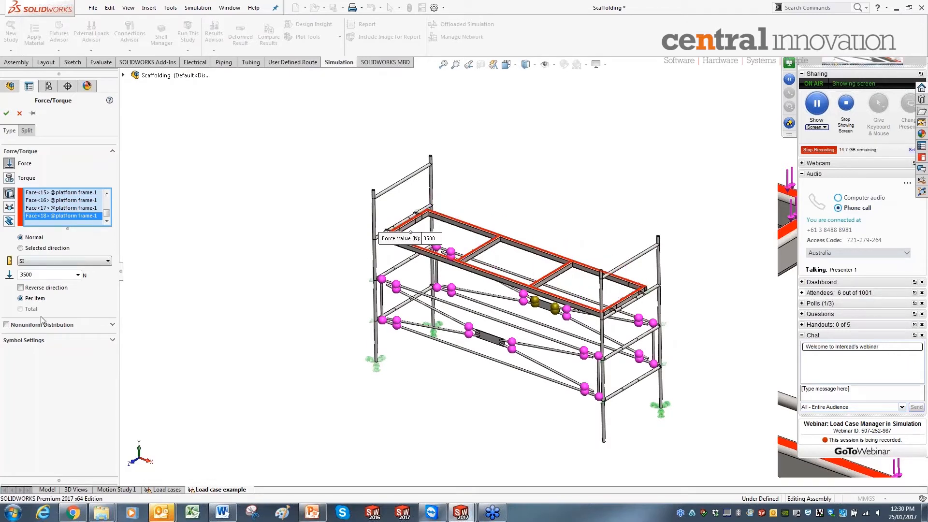
{"action": "left_click", "coordinate": [6, 114]}
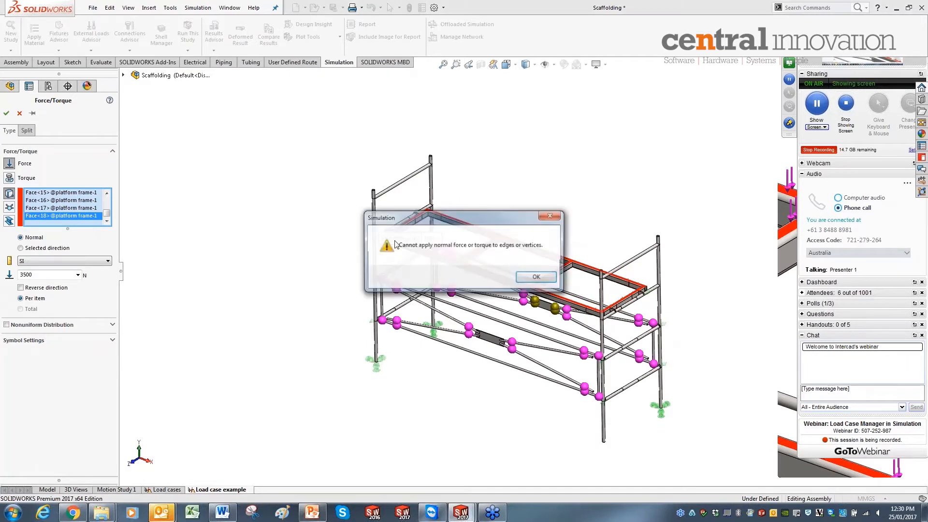
Step: Remove Edge<1> from the force selection and apply the 3500 N as a total load over the faces
{"action": "left_click", "coordinate": [538, 277]}
{"action": "left_click_drag", "start_coordinate": [107, 216], "coordinate": [106, 203]}
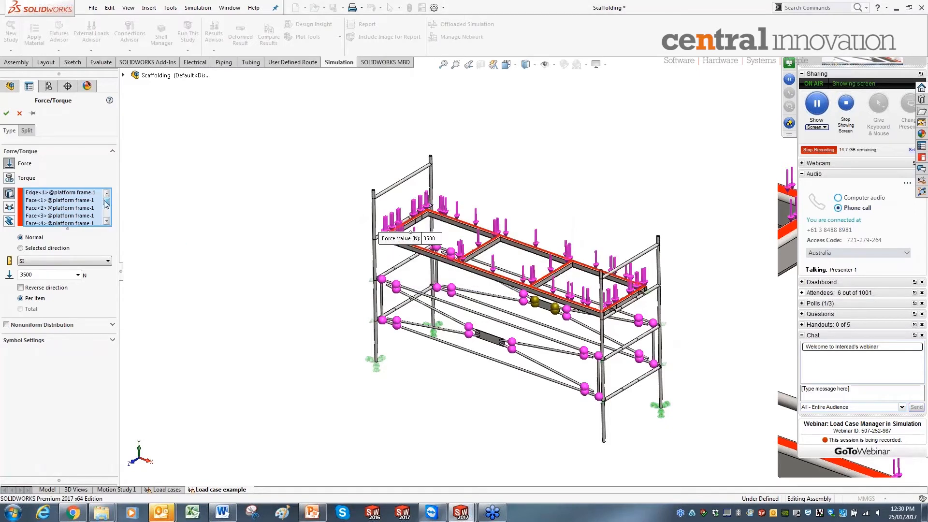
{"action": "right_click", "coordinate": [65, 194]}
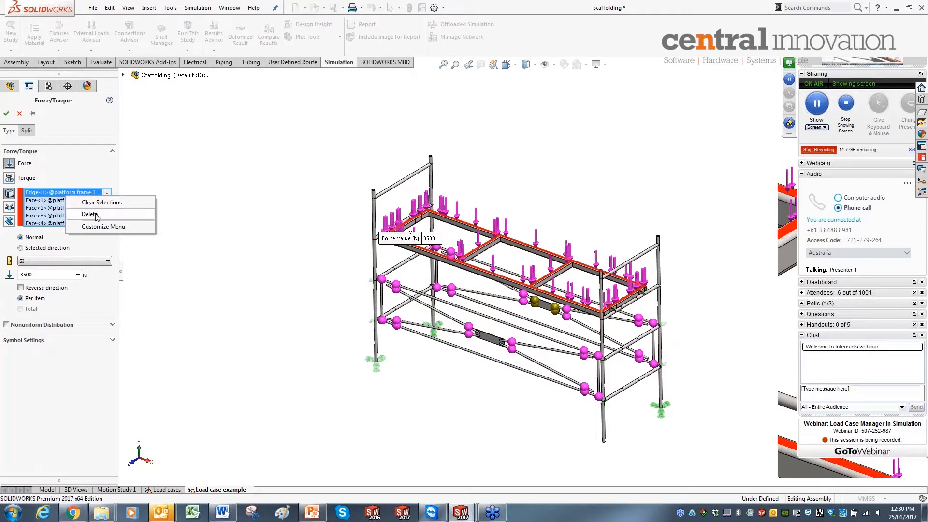
{"action": "left_click", "coordinate": [82, 215]}
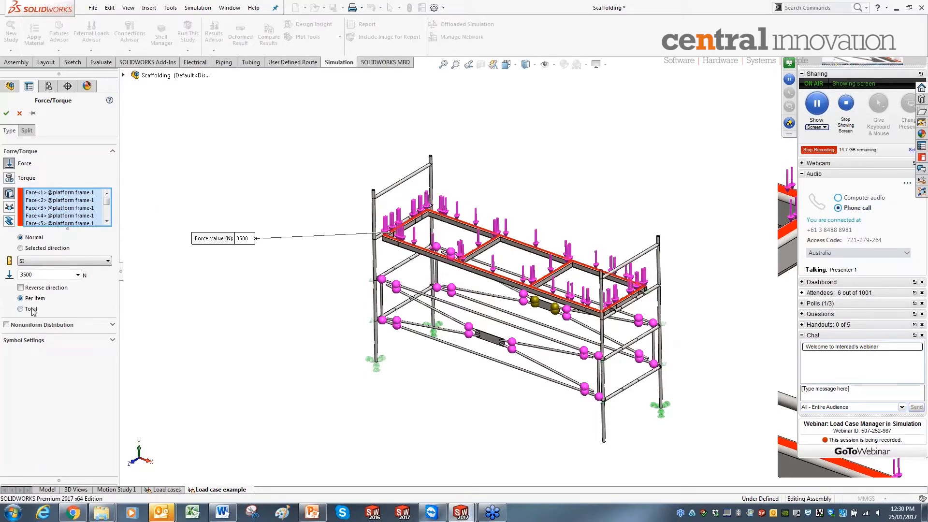
{"action": "left_click", "coordinate": [28, 309]}
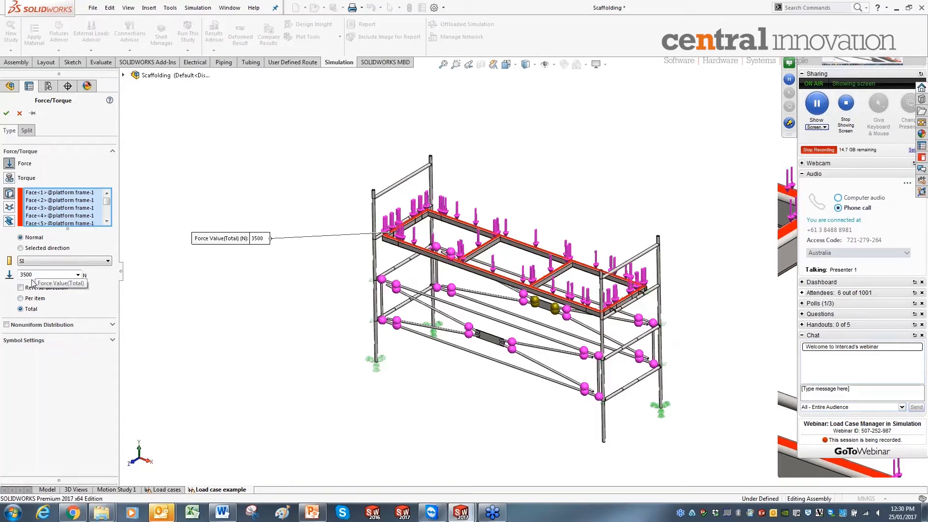
{"action": "left_click", "coordinate": [6, 113]}
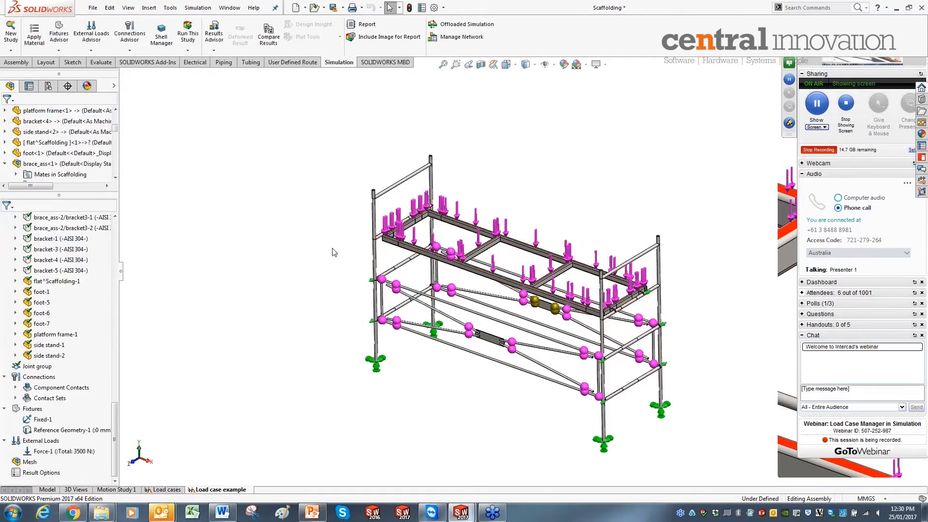
Step: Apply a second normal force of 1650 N per item to the top face of the cross member above the upper brace plate
{"action": "right_click", "coordinate": [46, 440]}
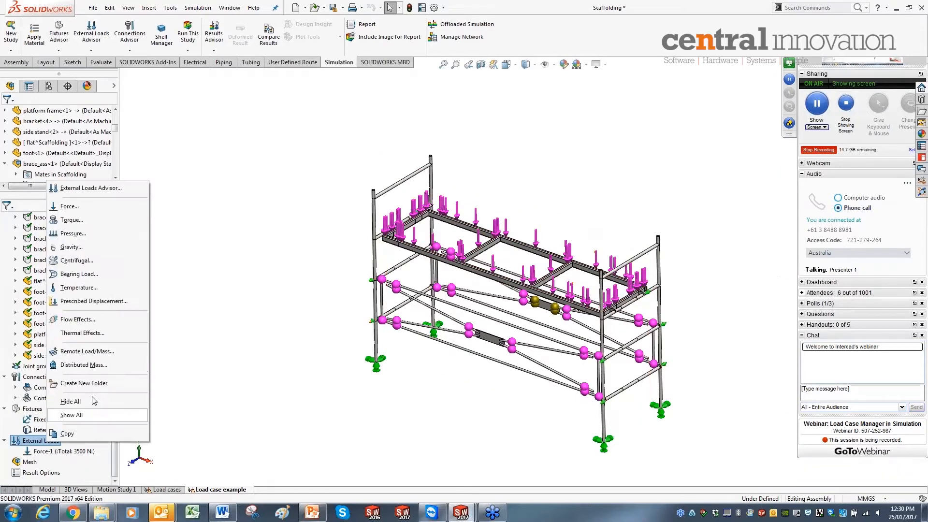
{"action": "left_click", "coordinate": [75, 208]}
{"action": "scroll", "coordinate": [542, 280], "scroll_direction": "down", "scroll_amount": 8}
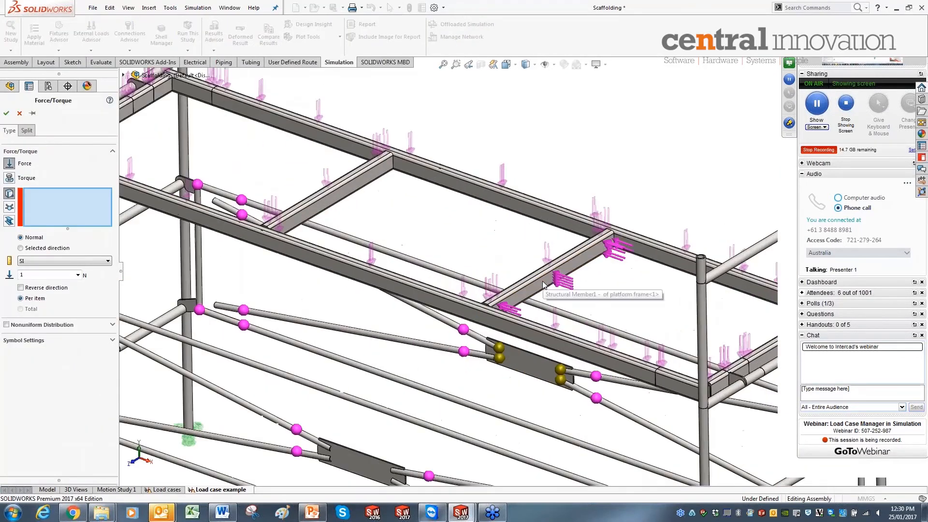
{"action": "left_click", "coordinate": [522, 257]}
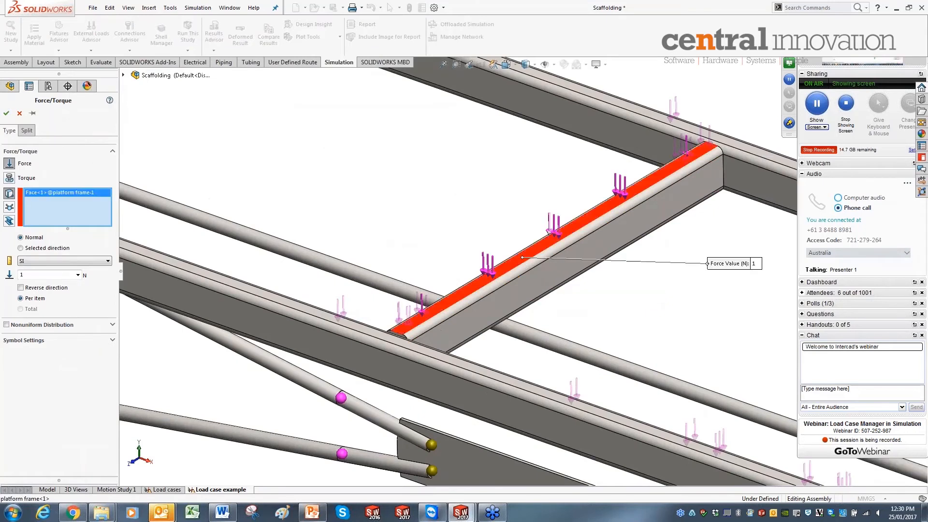
{"action": "double_click", "coordinate": [22, 275]}
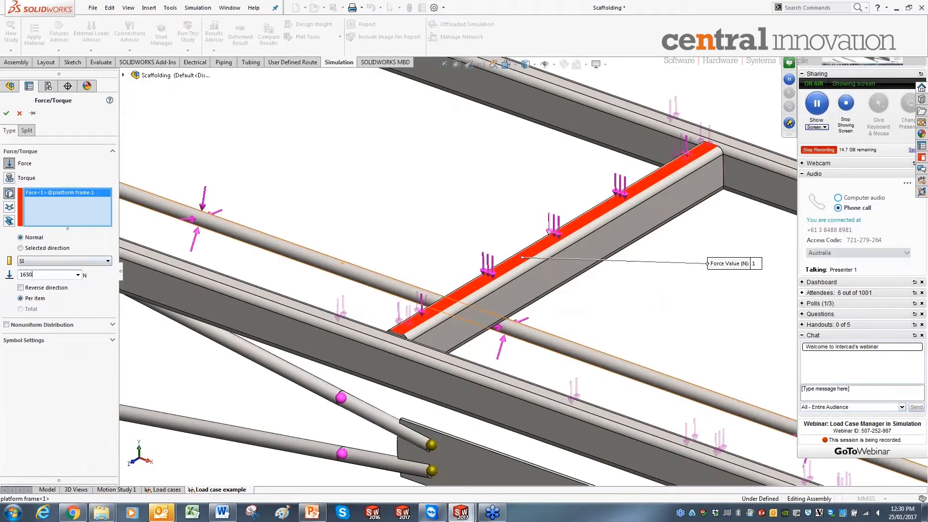
{"action": "left_click", "coordinate": [6, 113]}
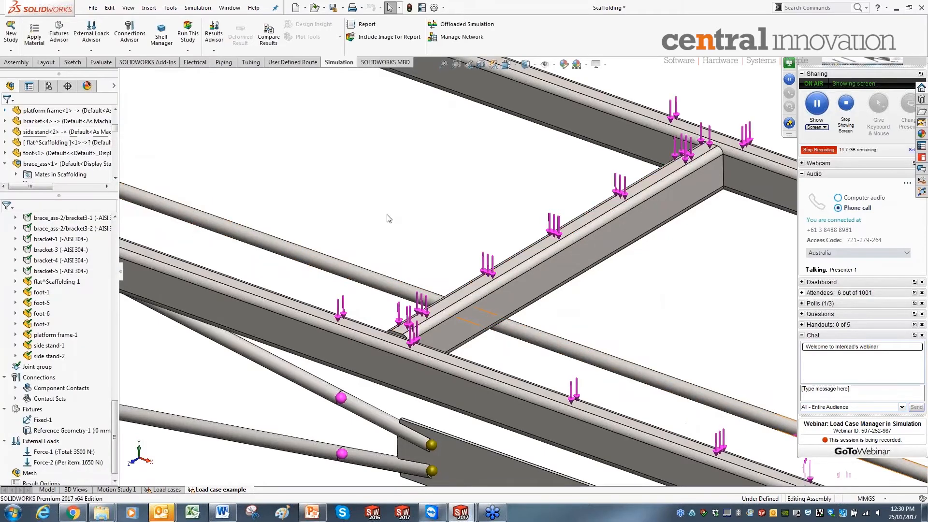
Step: Add a gravity load of 9.81 m/s^2 to the study, referenced to the Top Plane and directed downward
{"action": "scroll", "coordinate": [389, 219], "scroll_direction": "down", "scroll_amount": 5}
{"action": "scroll", "coordinate": [403, 255], "scroll_direction": "down", "scroll_amount": 3}
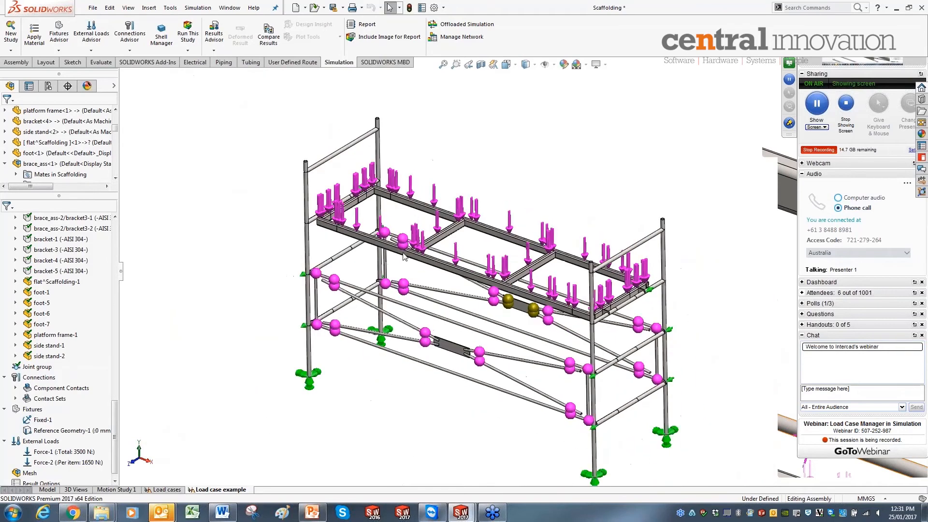
{"action": "right_click", "coordinate": [52, 443]}
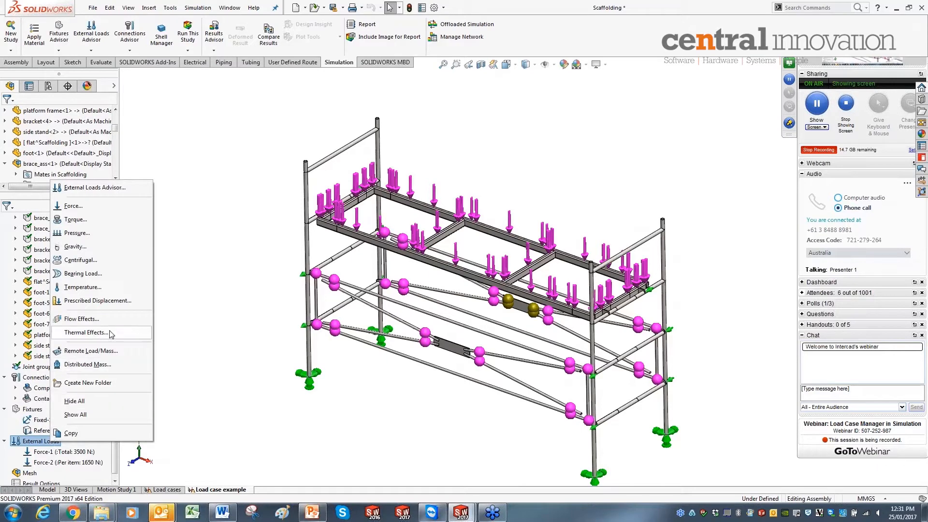
{"action": "left_click", "coordinate": [115, 249]}
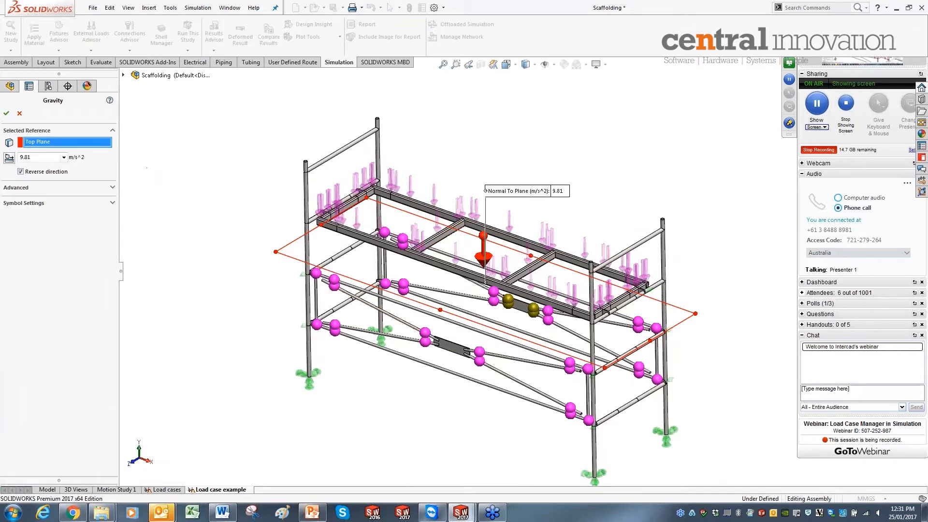
{"action": "left_click", "coordinate": [7, 114]}
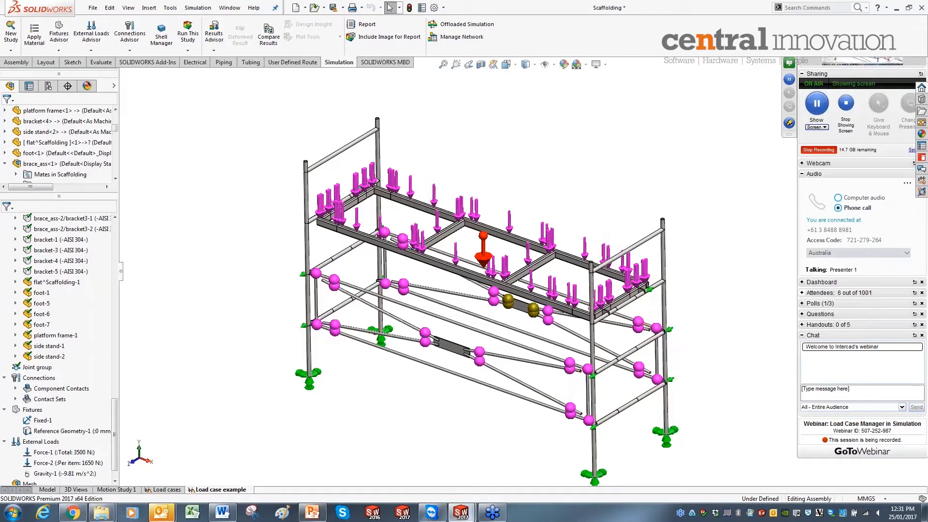
Step: Start a force on joints and select the four upper outer corner joints of the two brace assemblies
{"action": "right_click", "coordinate": [51, 445]}
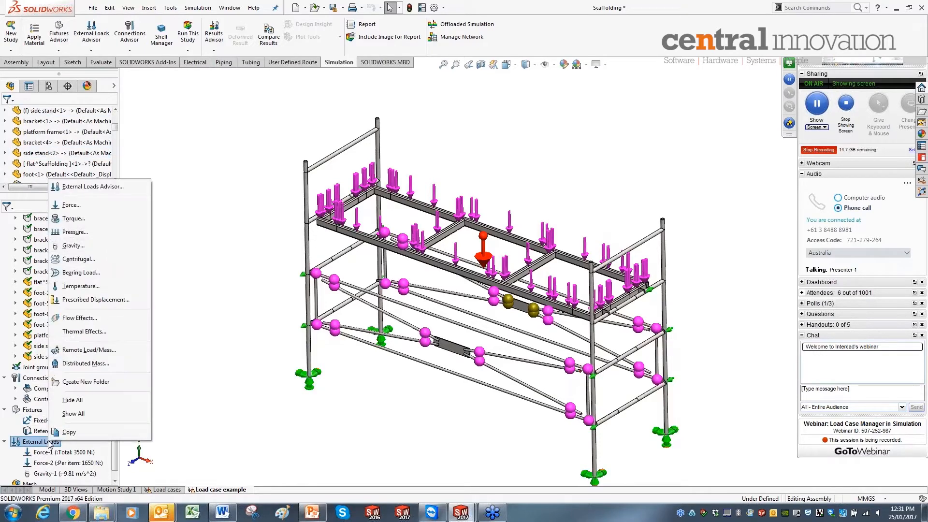
{"action": "left_click", "coordinate": [73, 206]}
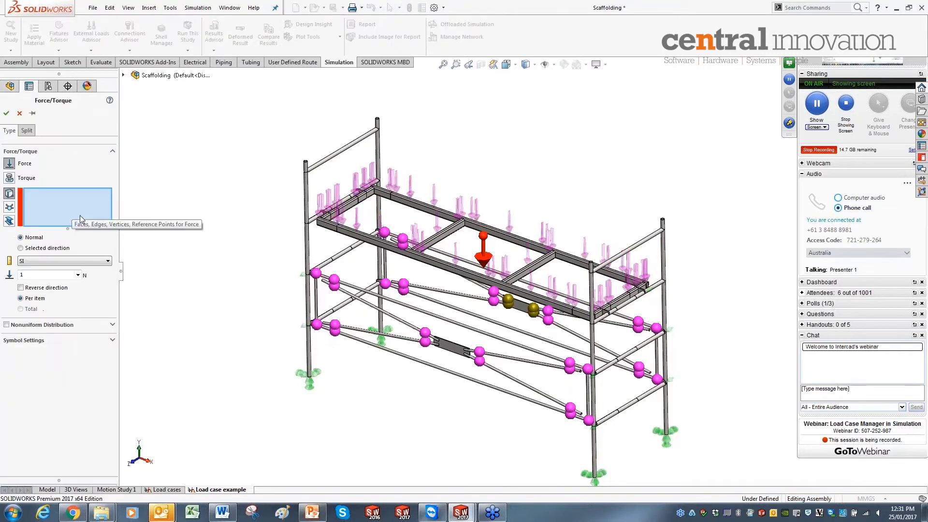
{"action": "left_click", "coordinate": [9, 207]}
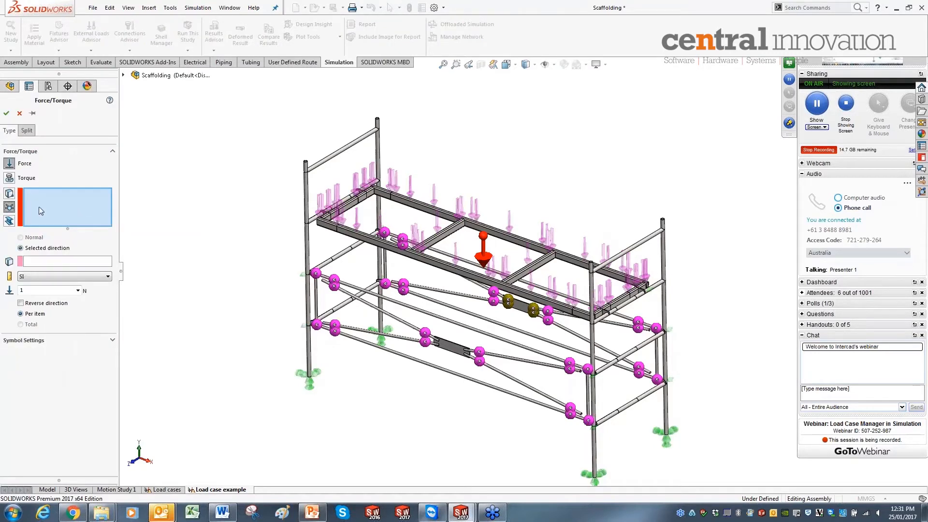
{"action": "left_click", "coordinate": [317, 274]}
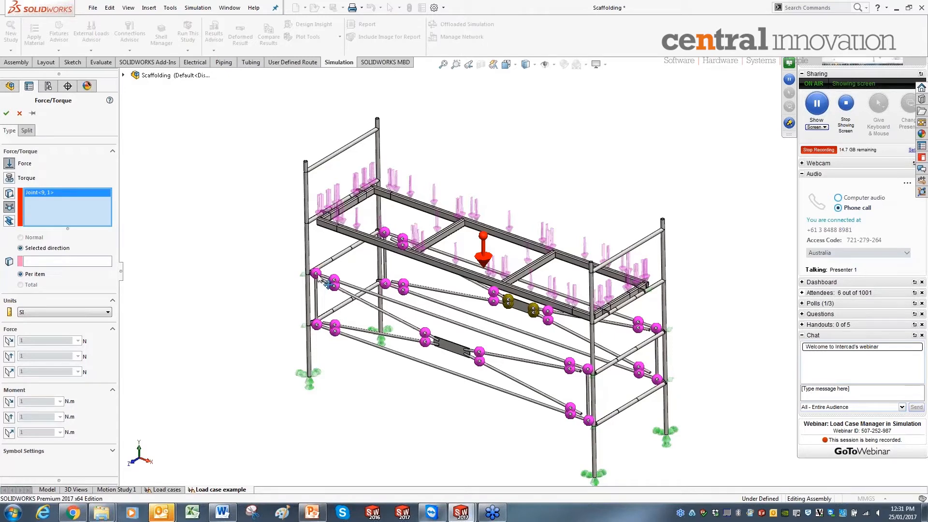
{"action": "left_click", "coordinate": [587, 370]}
{"action": "left_click", "coordinate": [658, 334]}
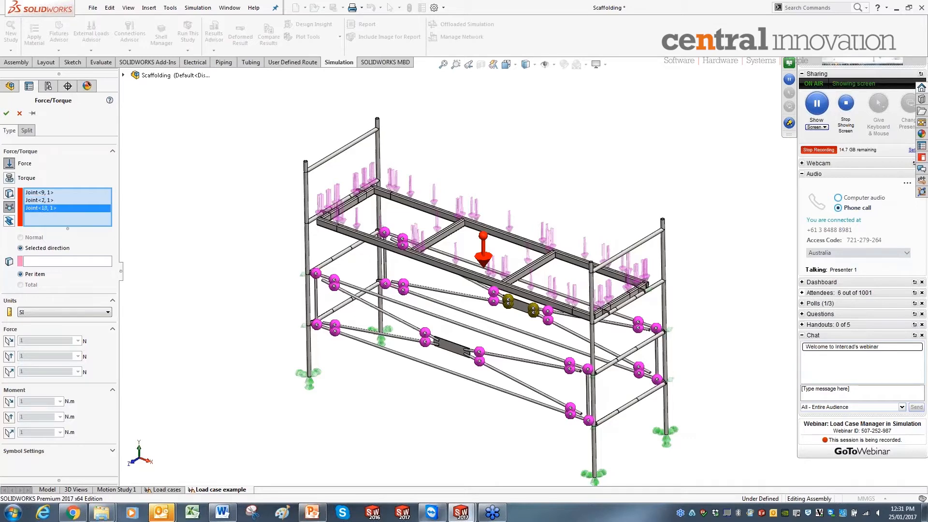
{"action": "middle_click_drag", "start_coordinate": [451, 289], "coordinate": [452, 309]}
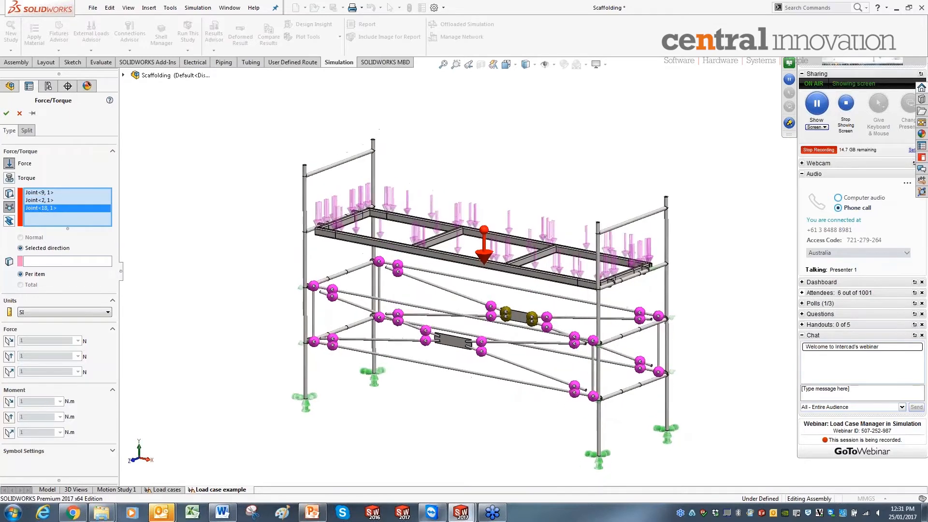
{"action": "left_click", "coordinate": [380, 264]}
Step: Apply a 1 N per item force to the selected joints, normal to the Top Plane with the direction reversed
{"action": "left_click", "coordinate": [68, 261]}
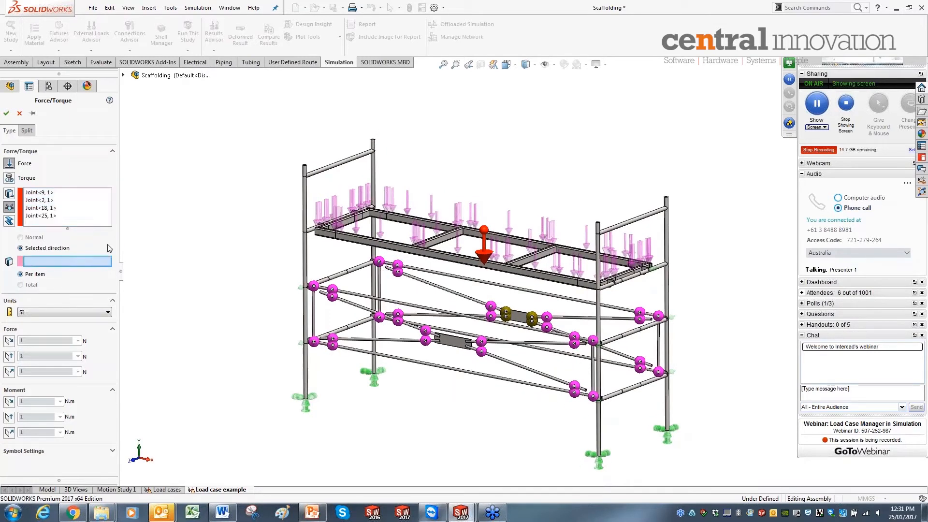
{"action": "left_click", "coordinate": [124, 76]}
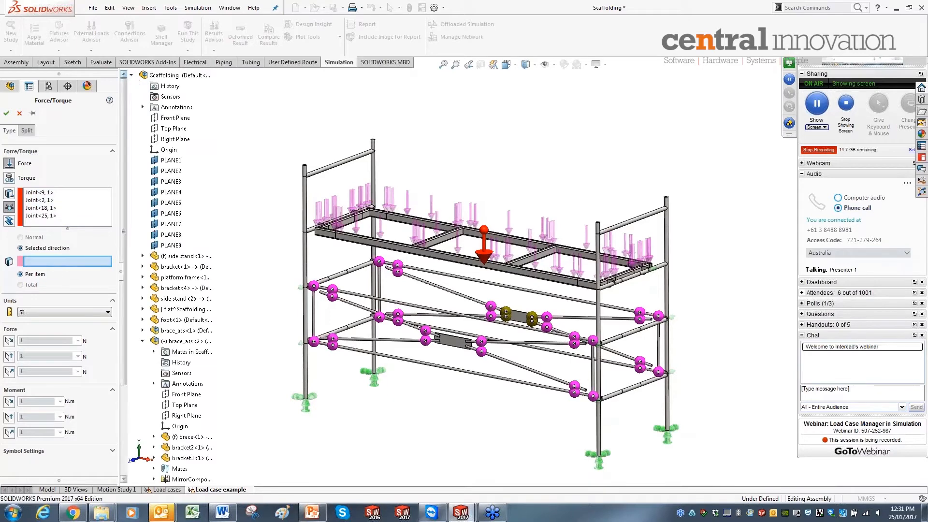
{"action": "left_click", "coordinate": [173, 128]}
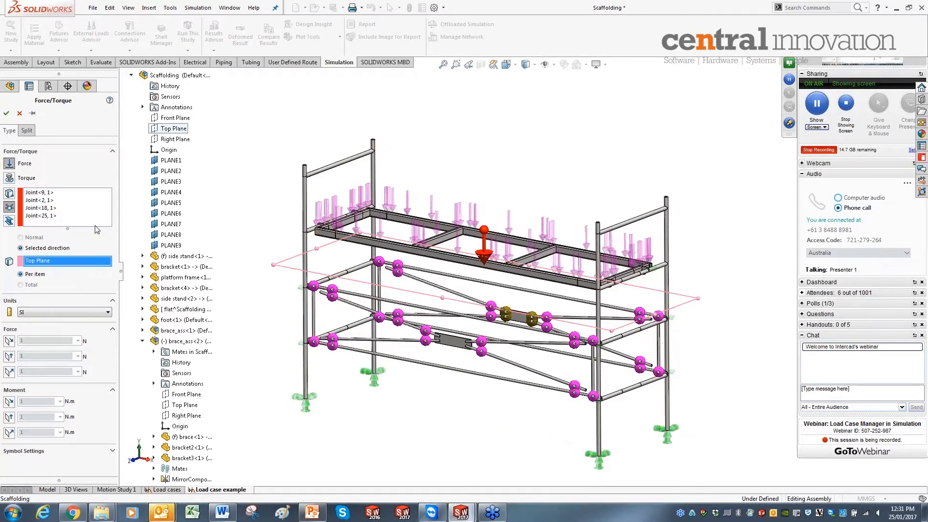
{"action": "left_click", "coordinate": [8, 372]}
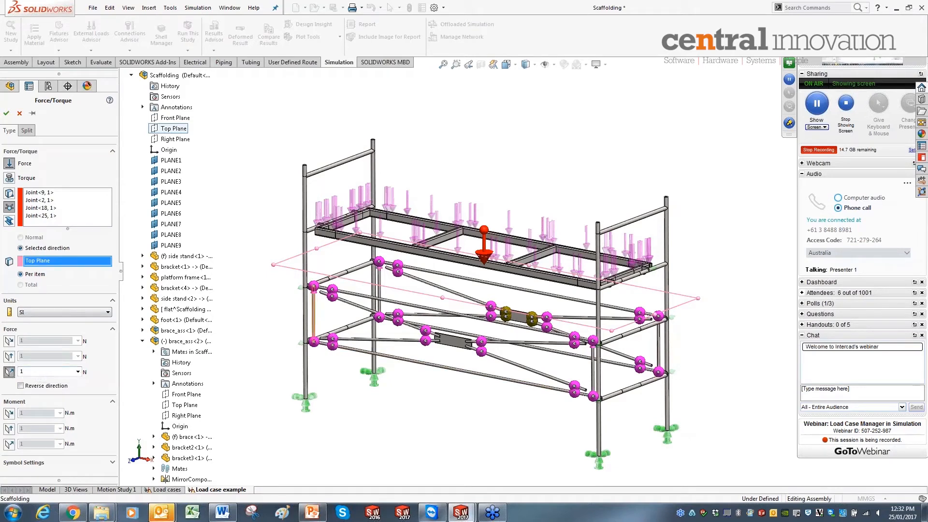
{"action": "scroll", "coordinate": [313, 320], "scroll_direction": "down", "scroll_amount": 3}
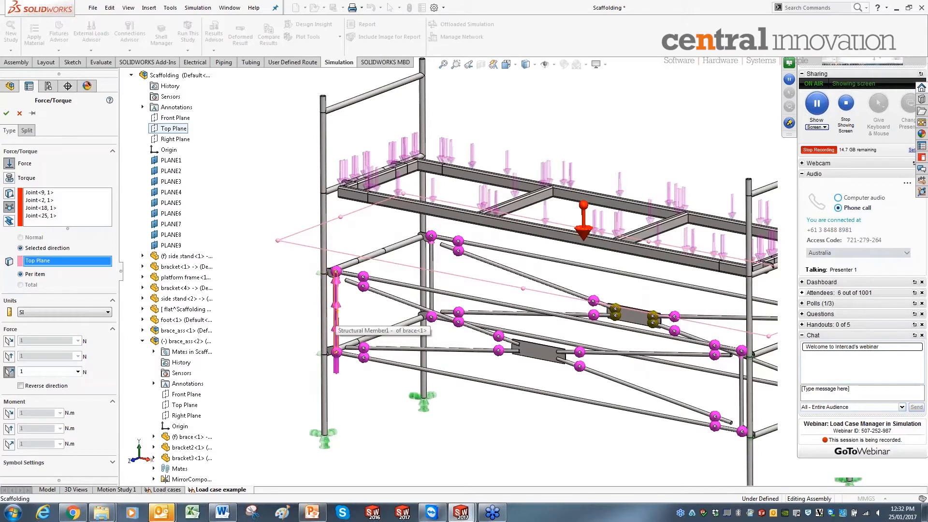
{"action": "left_click", "coordinate": [48, 388]}
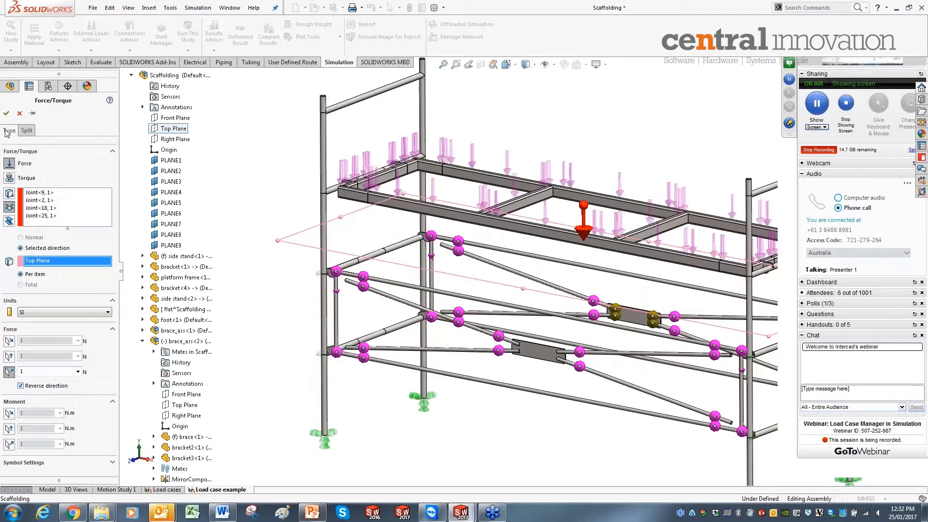
{"action": "left_click", "coordinate": [6, 115]}
Step: Examine the external loads defined on the scaffolding, highlighting Force-1 on the platform frame
{"action": "scroll", "coordinate": [522, 259], "scroll_direction": "down", "scroll_amount": 4}
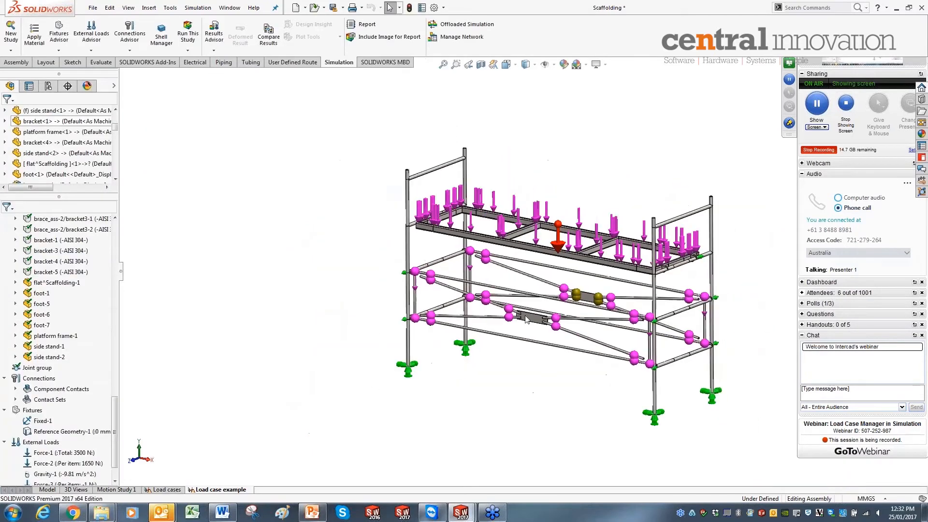
{"action": "middle_click_drag", "start_coordinate": [532, 324], "coordinate": [558, 375]}
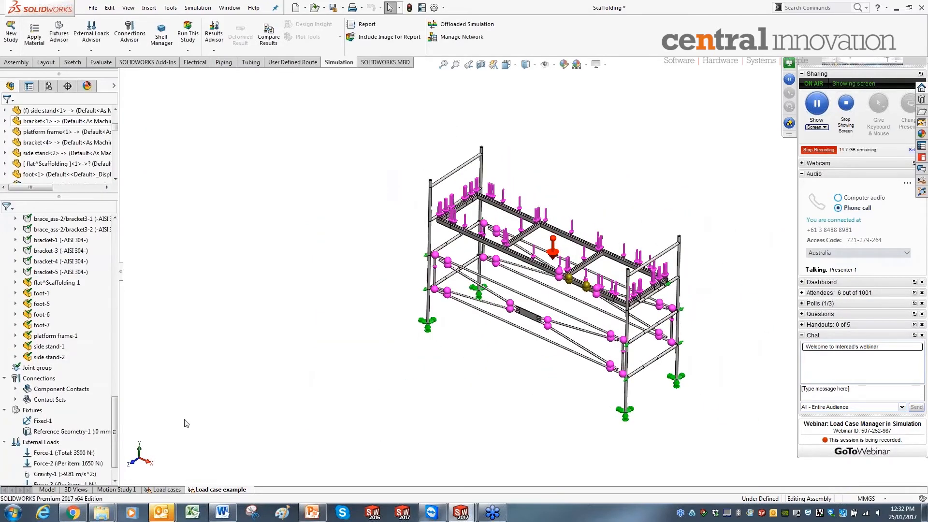
{"action": "scroll", "coordinate": [117, 446], "scroll_direction": "down", "scroll_amount": 1}
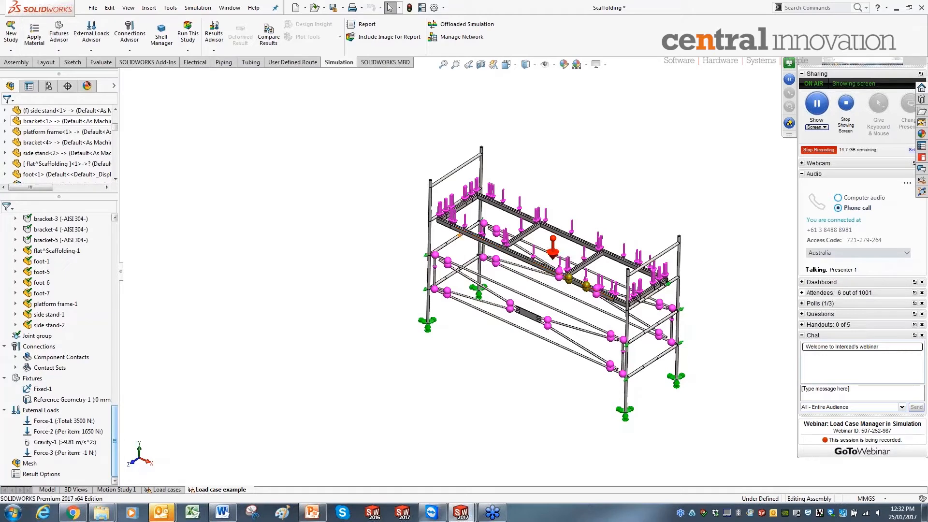
{"action": "left_click", "coordinate": [448, 226]}
{"action": "scroll", "coordinate": [483, 249], "scroll_direction": "down", "scroll_amount": 5}
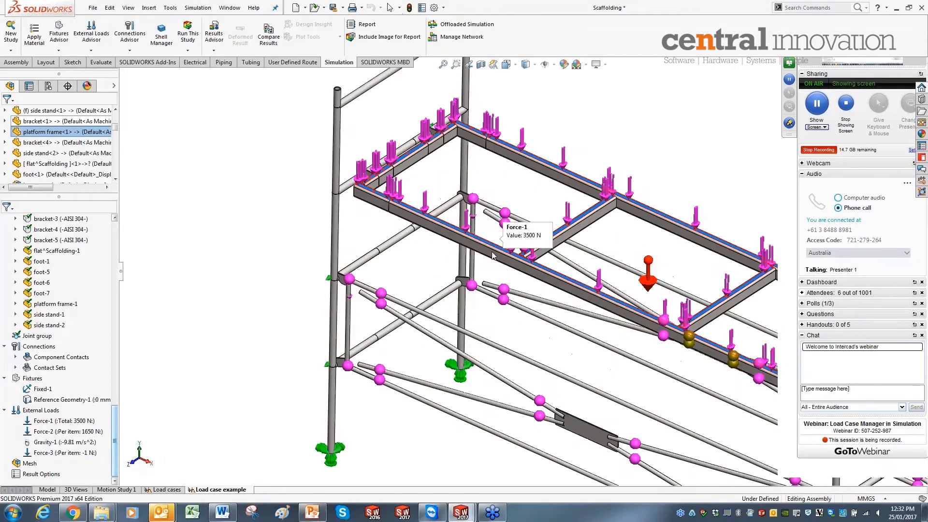
{"action": "scroll", "coordinate": [493, 256], "scroll_direction": "down", "scroll_amount": 3}
{"action": "key", "text": "Escape"}
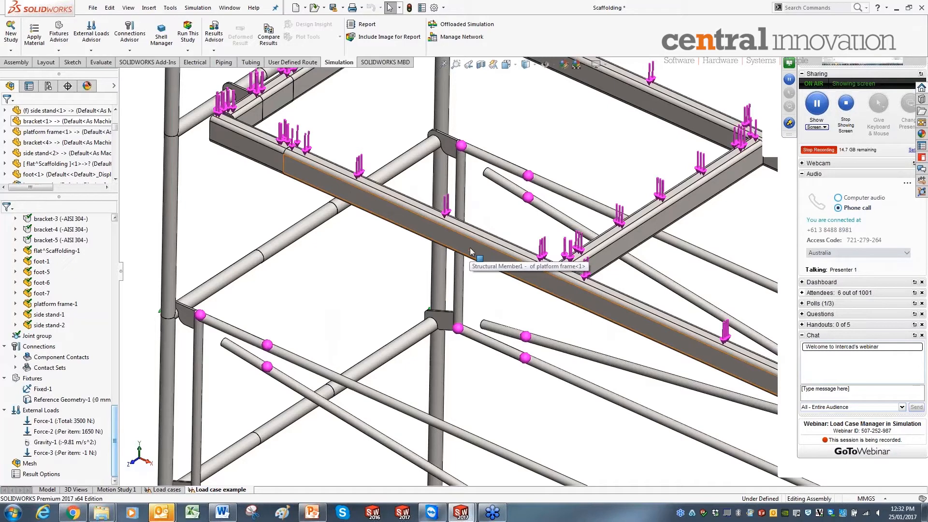
{"action": "scroll", "coordinate": [481, 285], "scroll_direction": "up", "scroll_amount": 5}
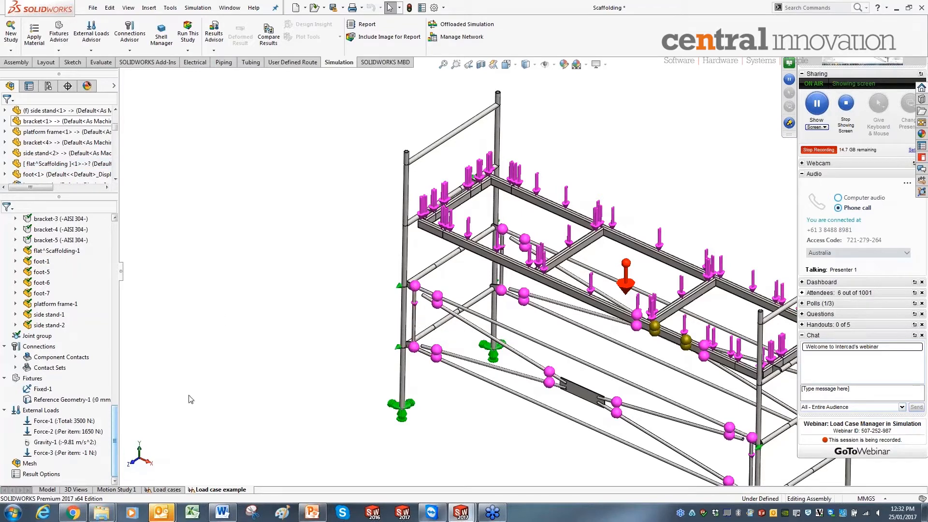
Step: Open the Load Case Manager for the Load case example study and collapse the Parts folder
{"action": "left_click_drag", "start_coordinate": [115, 434], "coordinate": [180, 259]}
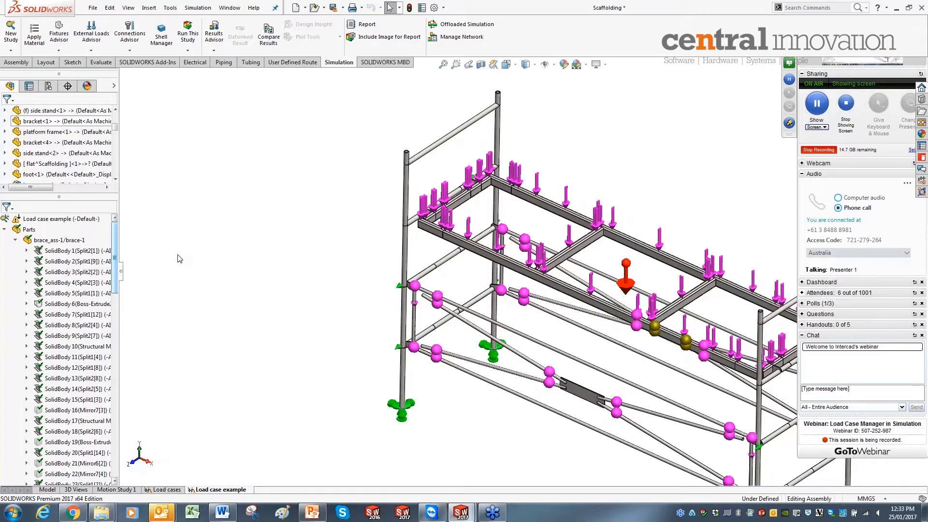
{"action": "right_click", "coordinate": [73, 221]}
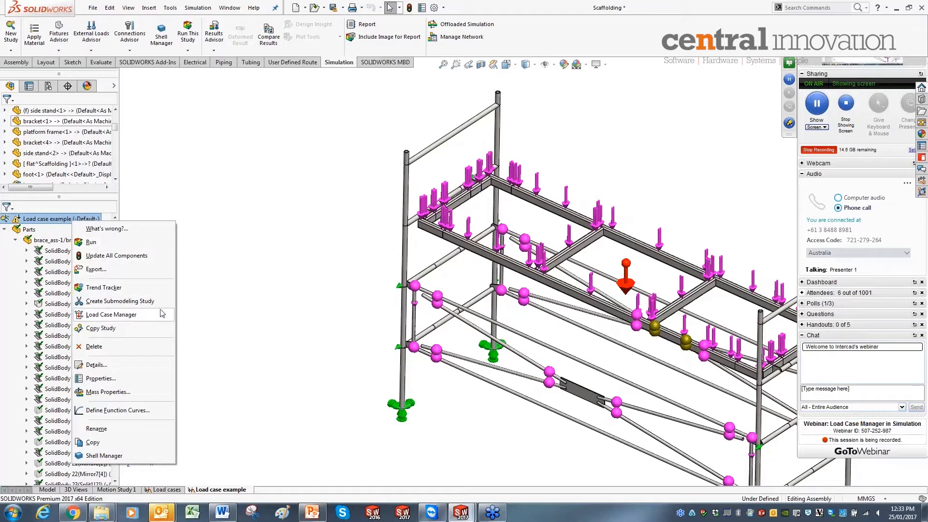
{"action": "left_click", "coordinate": [124, 315]}
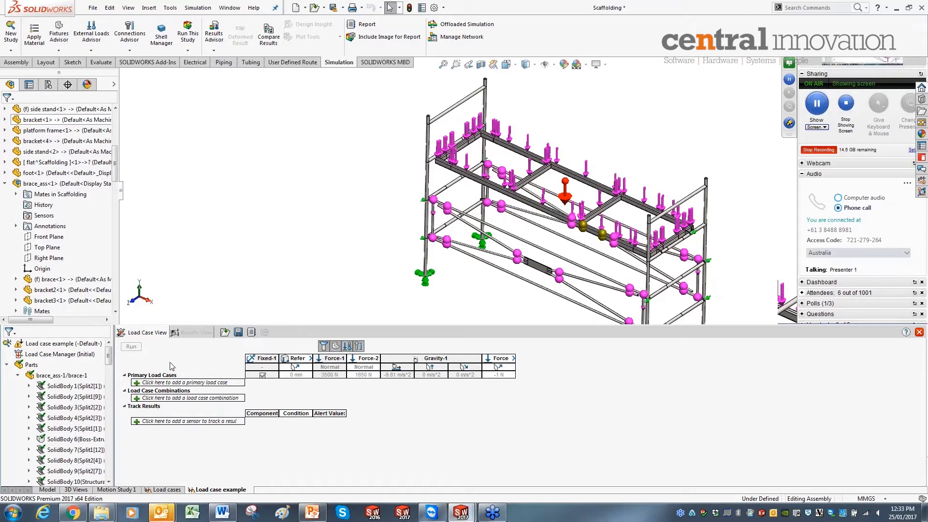
{"action": "left_click", "coordinate": [6, 366]}
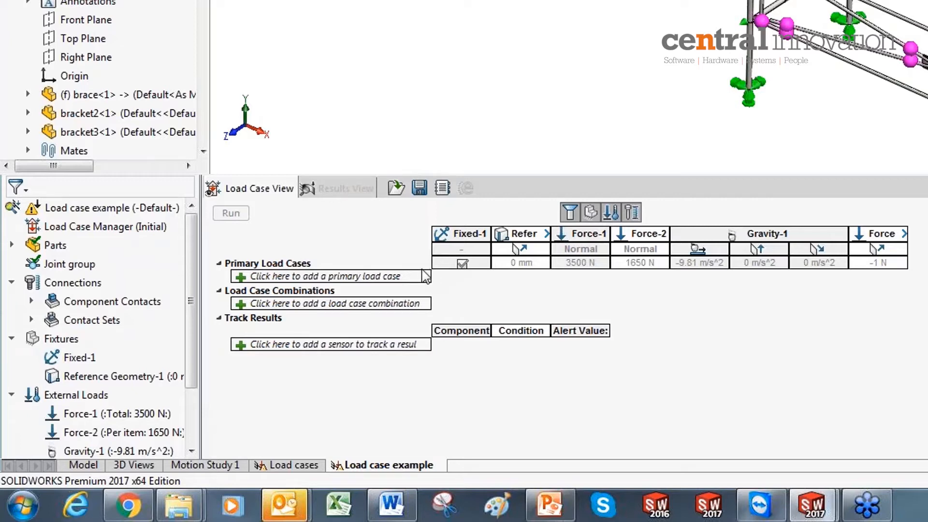
Step: Add a primary load case and name it Dead load
{"action": "left_click", "coordinate": [283, 278]}
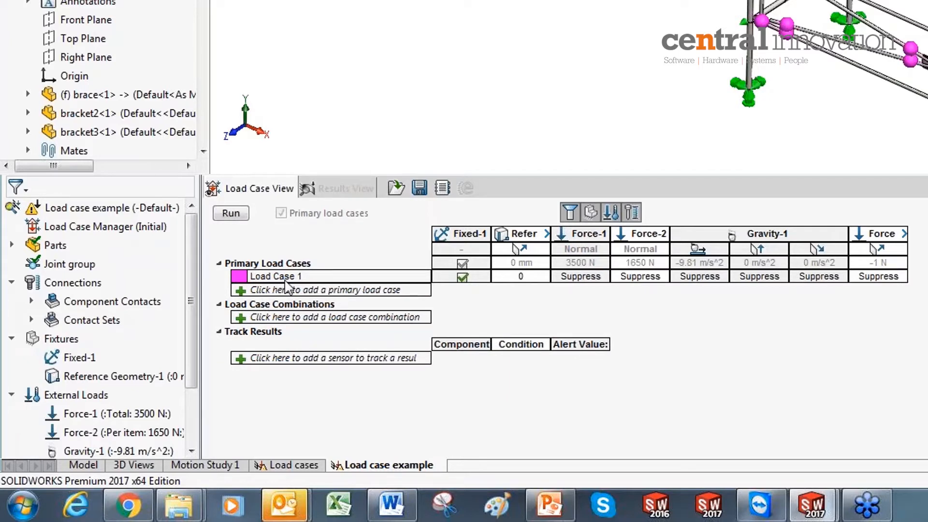
{"action": "double_click", "coordinate": [278, 276]}
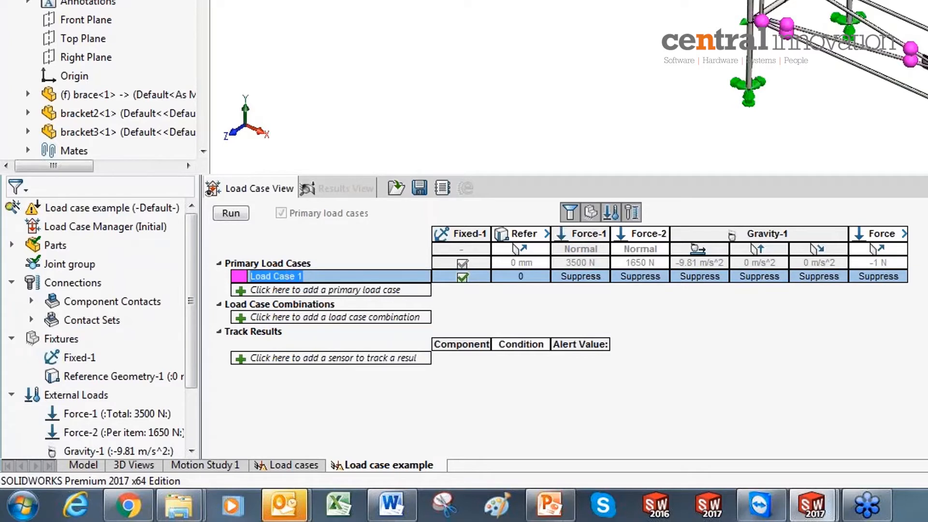
{"action": "type", "text": "Deasd"}
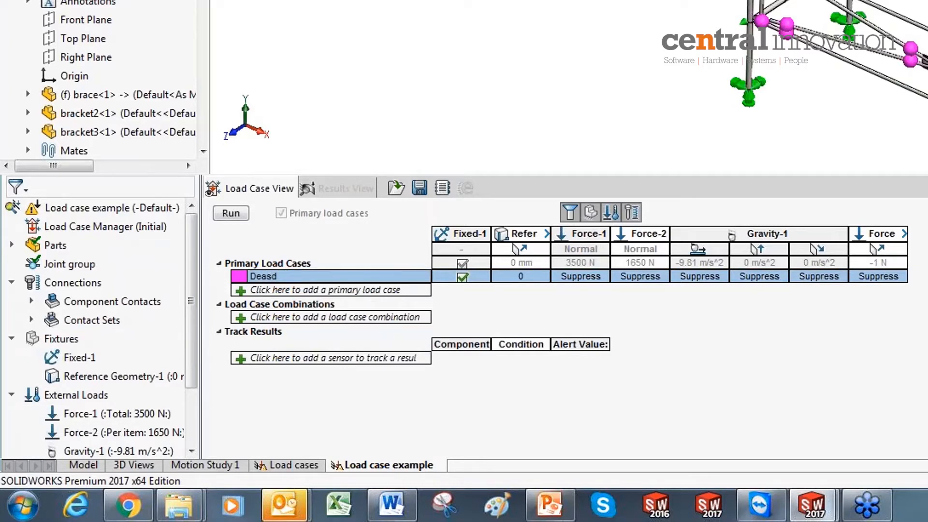
{"action": "key", "text": "BackSpace"}
{"action": "key", "text": "BackSpace"}
{"action": "type", "text": "d load"}
Step: Try switching Fixed-1 off and entering 2 for the reference geometry in the Dead load case, then restore both
{"action": "left_click", "coordinate": [520, 280]}
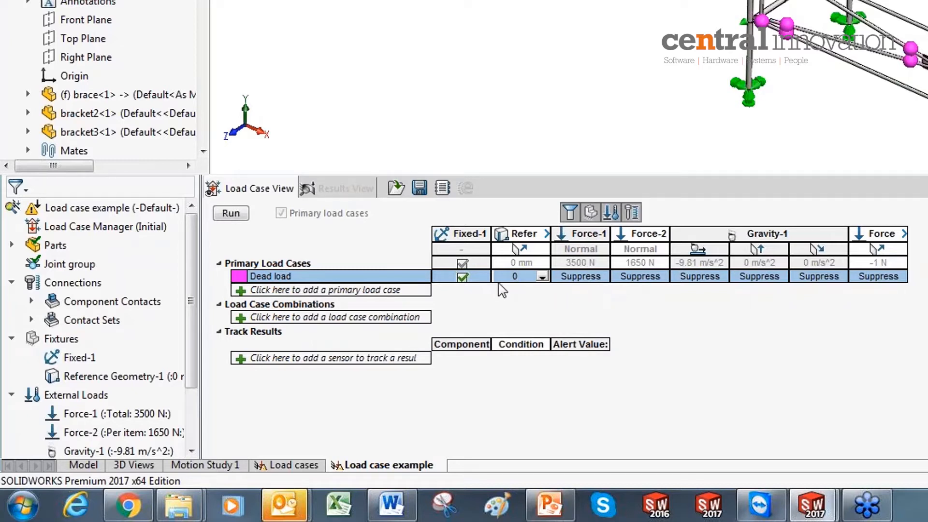
{"action": "left_click", "coordinate": [462, 278]}
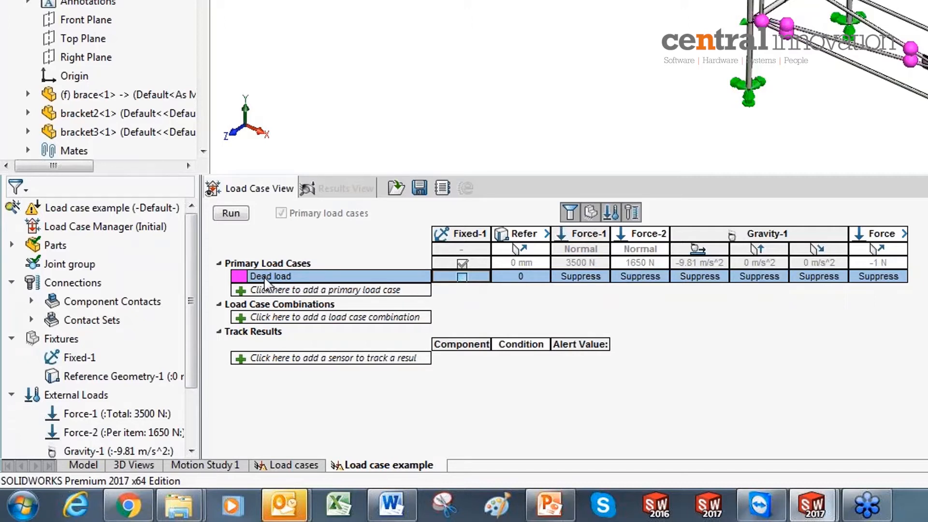
{"action": "left_click", "coordinate": [463, 278]}
{"action": "left_click", "coordinate": [533, 279]}
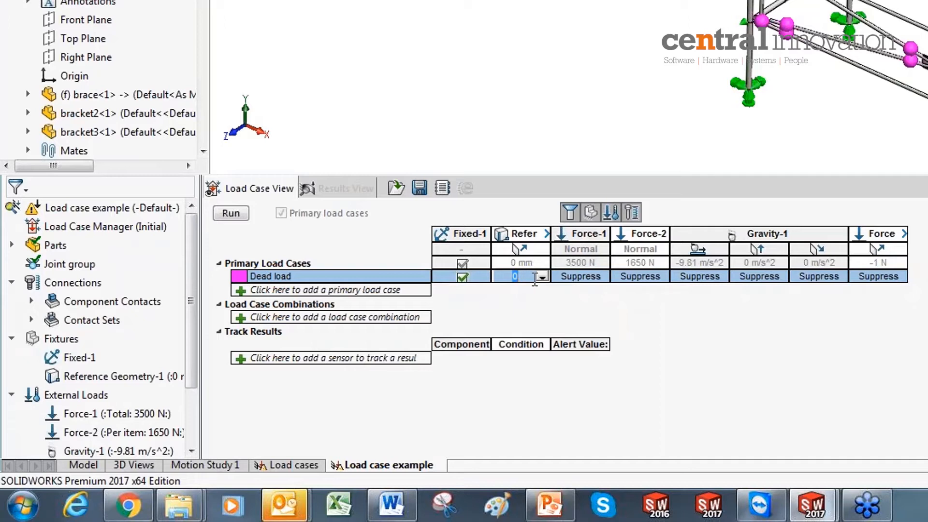
{"action": "type", "text": "2"}
{"action": "key", "text": "BackSpace"}
{"action": "type", "text": "0"}
Step: Set the normal-to-plane component of Gravity-1 to -9.81 in the Dead load case
{"action": "left_click", "coordinate": [705, 279]}
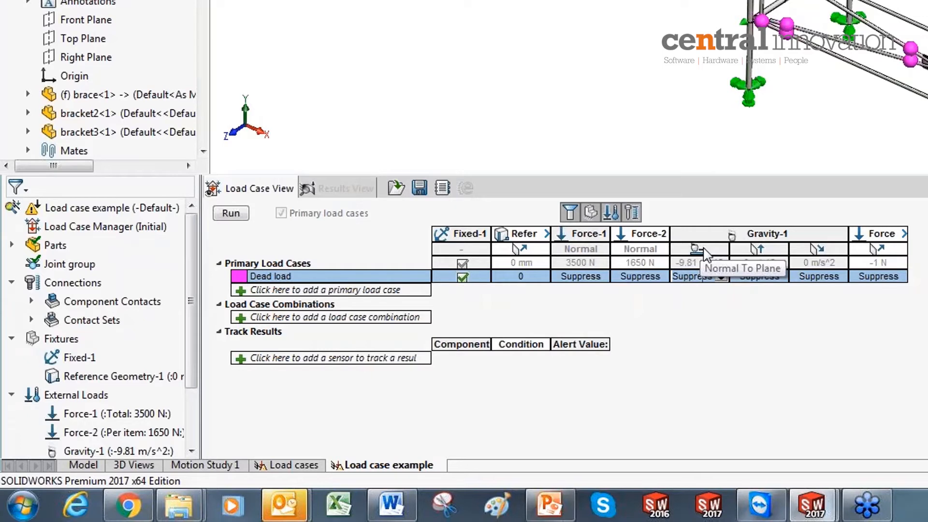
{"action": "left_click", "coordinate": [721, 278]}
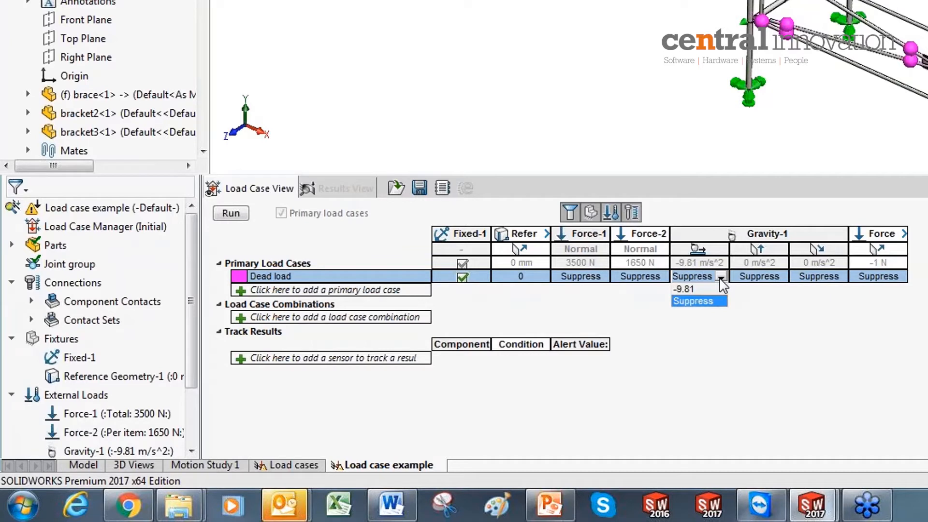
{"action": "left_click", "coordinate": [690, 289]}
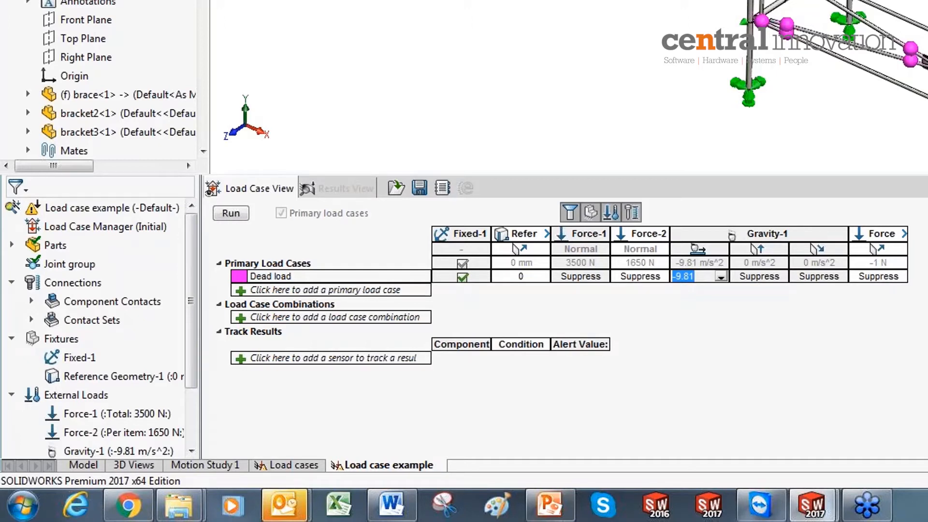
Step: Add a second primary load case and name it Life load
{"action": "left_click", "coordinate": [671, 123]}
{"action": "left_click", "coordinate": [375, 296]}
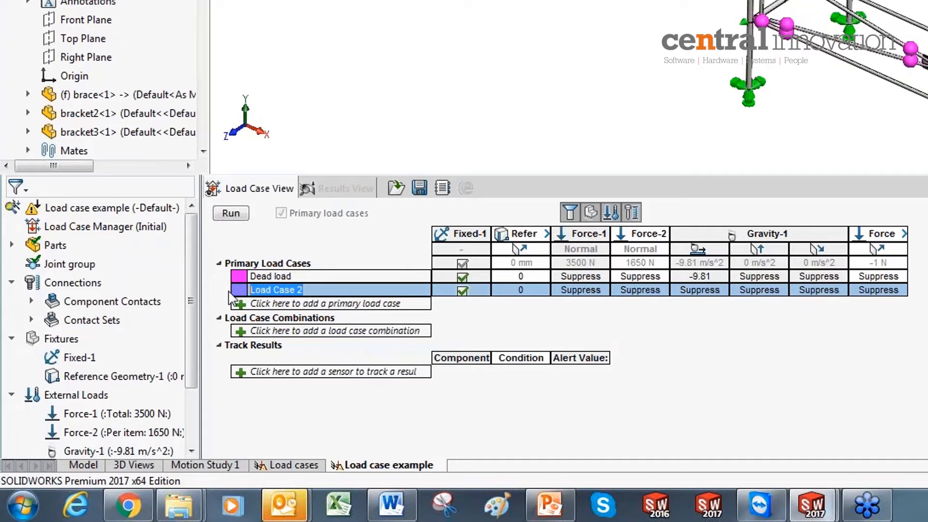
{"action": "type", "text": "Life"}
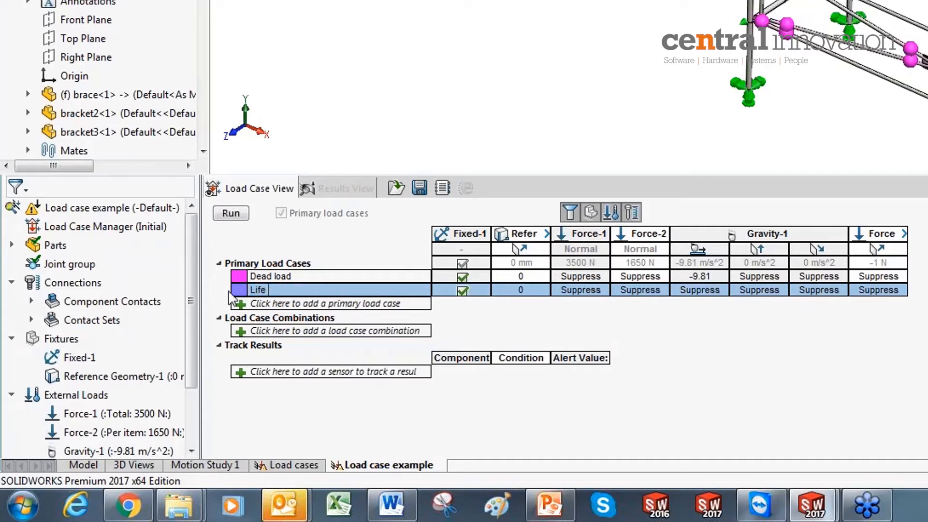
{"action": "type", "text": " load"}
Step: Set Force-1 to 3500 and Force-2 to 1650 in the Life load case
{"action": "left_click", "coordinate": [602, 295]}
{"action": "left_click", "coordinate": [601, 290]}
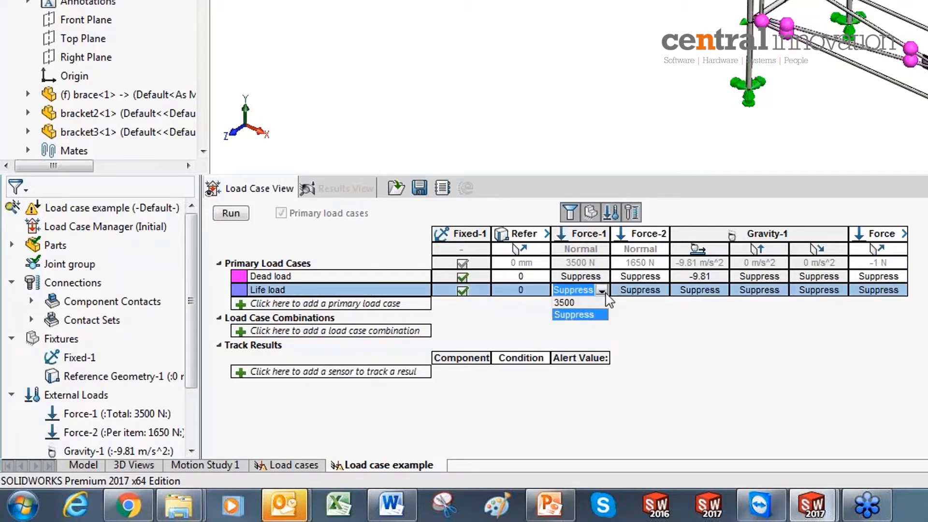
{"action": "left_click", "coordinate": [571, 302]}
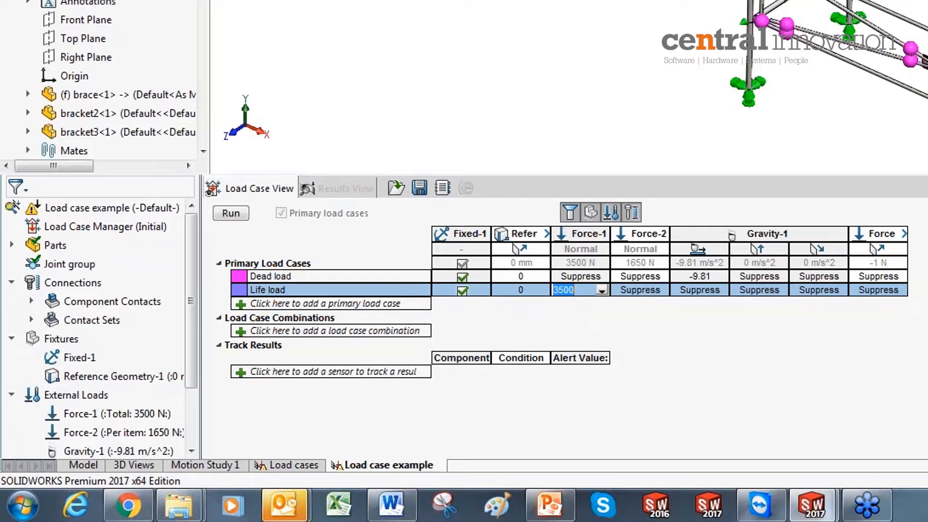
{"action": "left_click", "coordinate": [661, 291]}
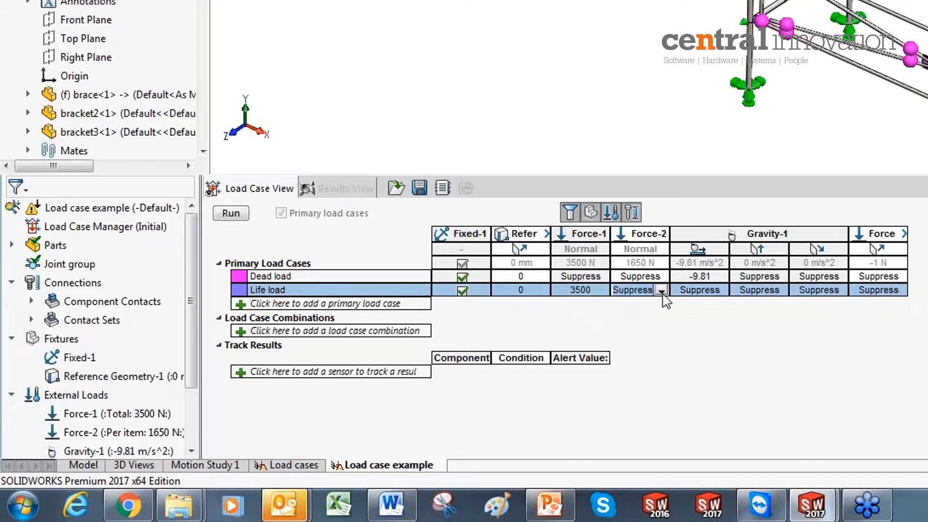
{"action": "left_click", "coordinate": [662, 291]}
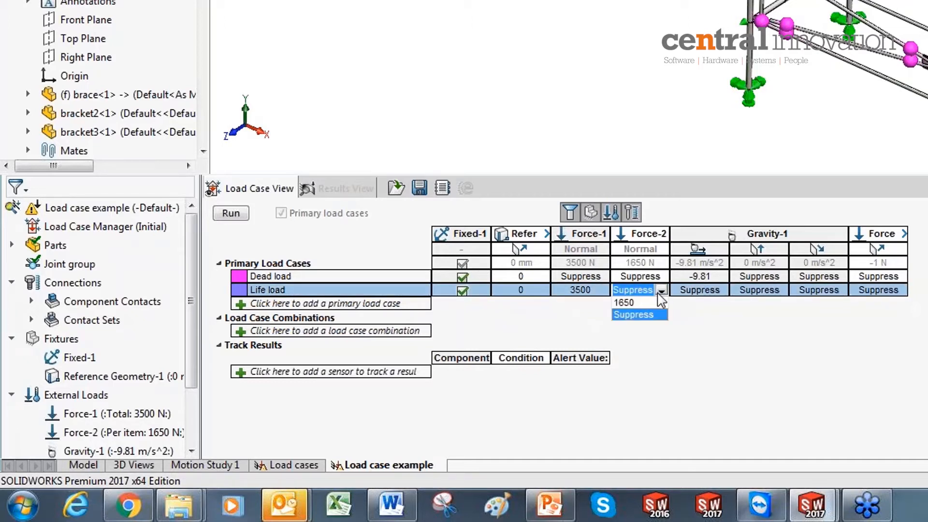
{"action": "left_click", "coordinate": [625, 303]}
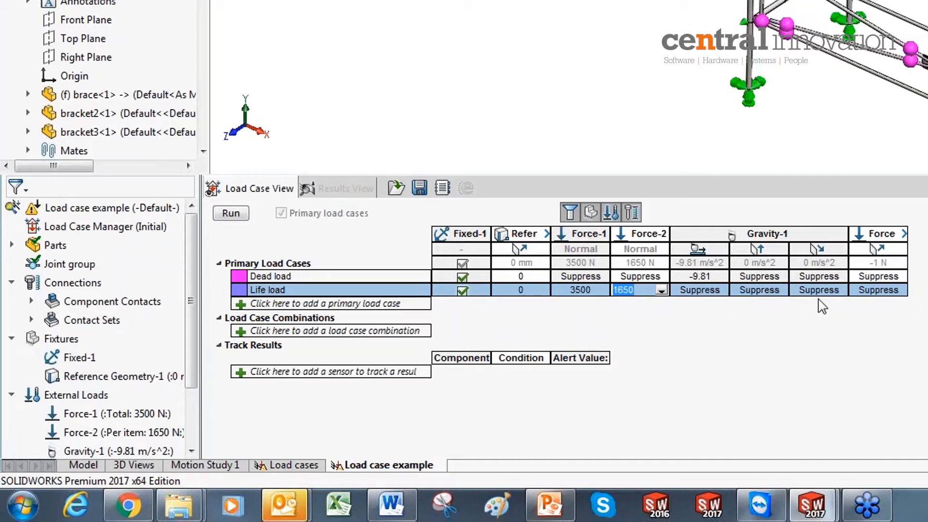
Step: Set the remaining force, after Gravity-1, to -1 in the Life load case
{"action": "left_click", "coordinate": [895, 290]}
{"action": "left_click", "coordinate": [900, 291]}
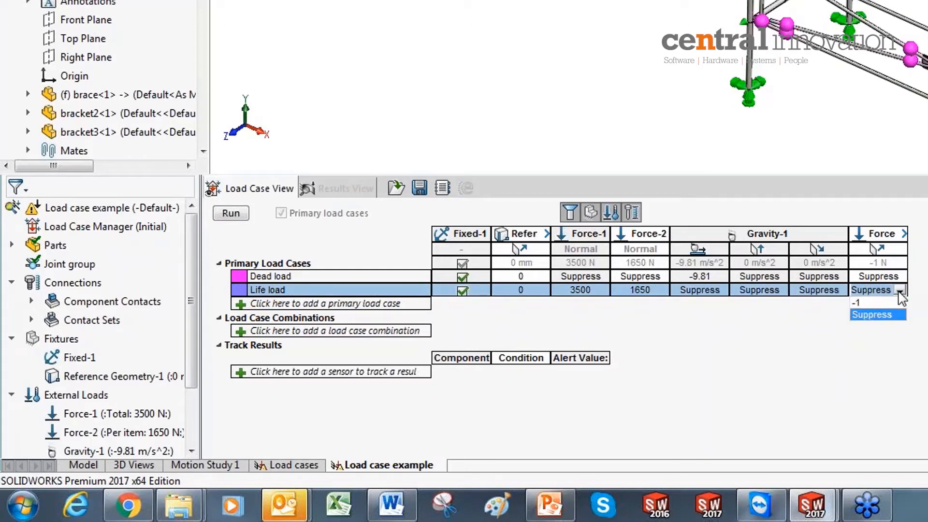
{"action": "left_click", "coordinate": [870, 302]}
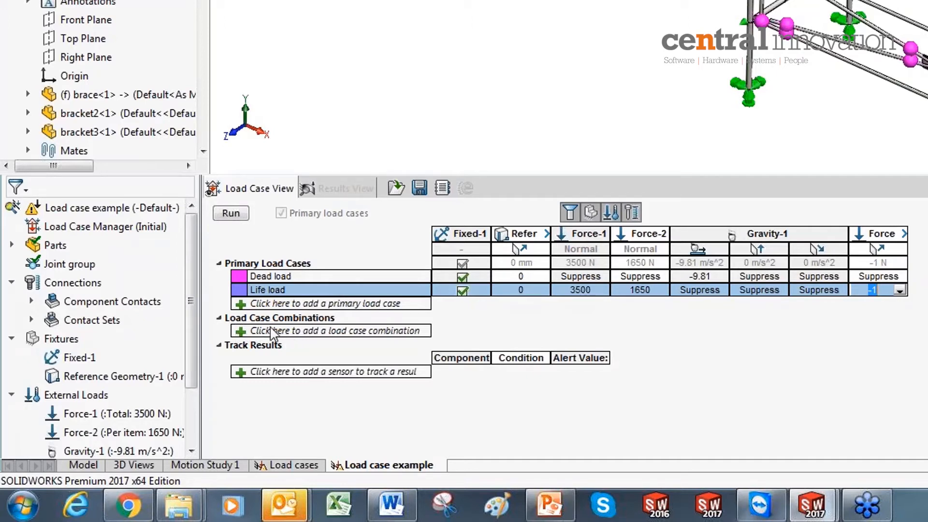
Step: Start a new load case combination and remove the Life load term from its equation, leaving only "Dead load"
{"action": "left_click", "coordinate": [298, 335]}
{"action": "left_click", "coordinate": [286, 335]}
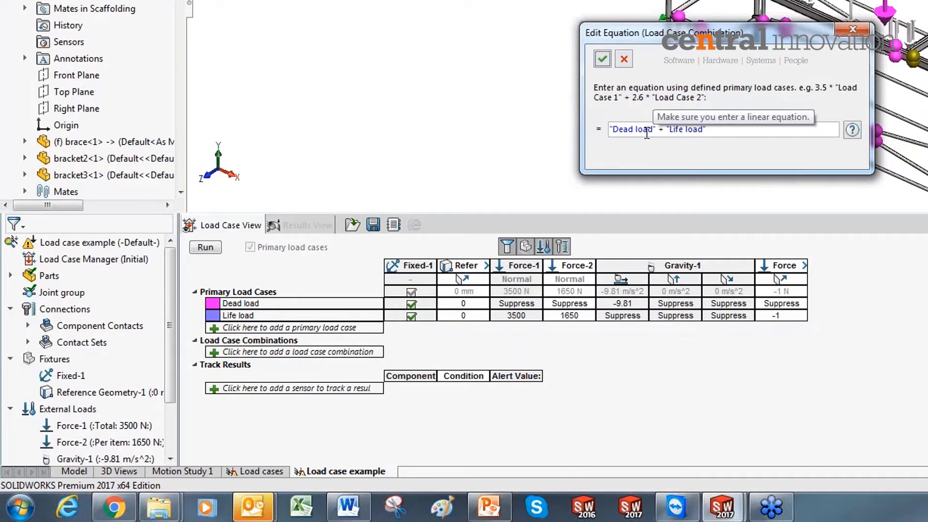
{"action": "left_click", "coordinate": [763, 130]}
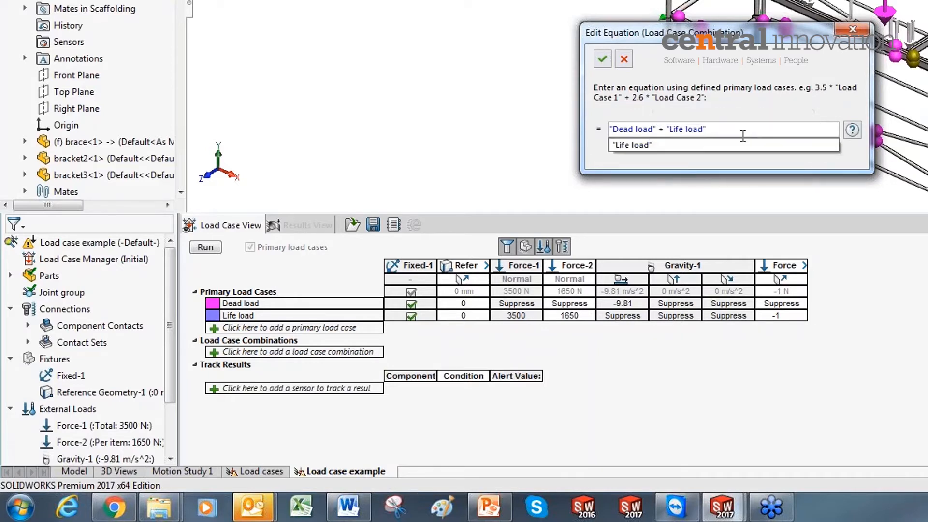
{"action": "key", "text": "BackSpace"}
{"action": "key", "text": "BackSpace"}
{"action": "key", "text": "BackSpace"}
{"action": "key", "text": "BackSpace"}
{"action": "key", "text": "BackSpace"}
{"action": "key", "text": "BackSpace"}
{"action": "key", "text": "BackSpace"}
{"action": "key", "text": "BackSpace"}
{"action": "key", "text": "BackSpace"}
{"action": "key", "text": "BackSpace"}
{"action": "key", "text": "BackSpace"}
{"action": "key", "text": "BackSpace"}
{"action": "key", "text": "BackSpace"}
{"action": "key", "text": "BackSpace"}
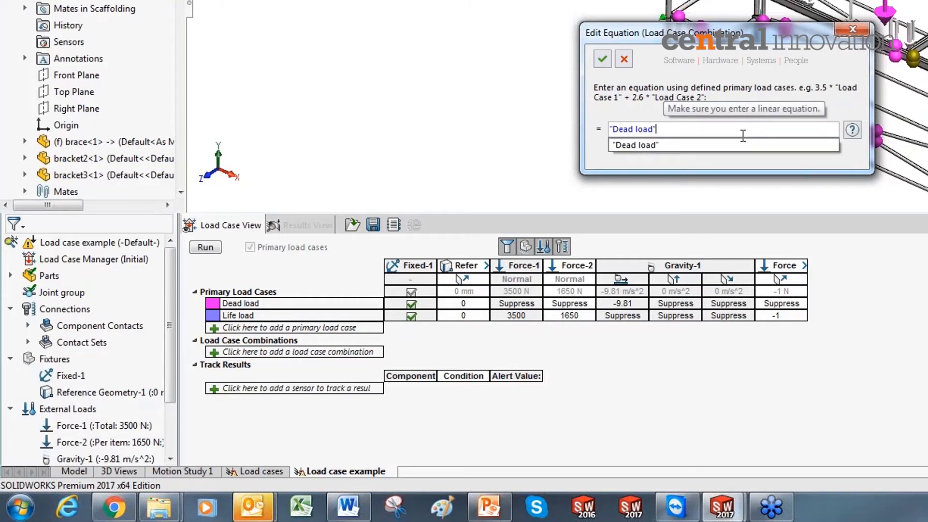
Step: Multiply the Dead load term by 2 and accept the equation 2*"Dead load" for the first combination
{"action": "double_click", "coordinate": [619, 132]}
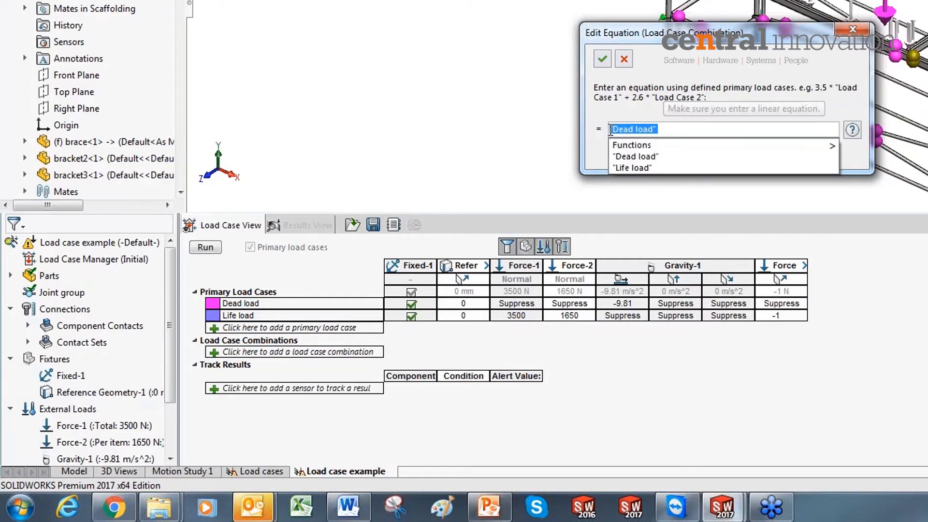
{"action": "key", "text": "Left"}
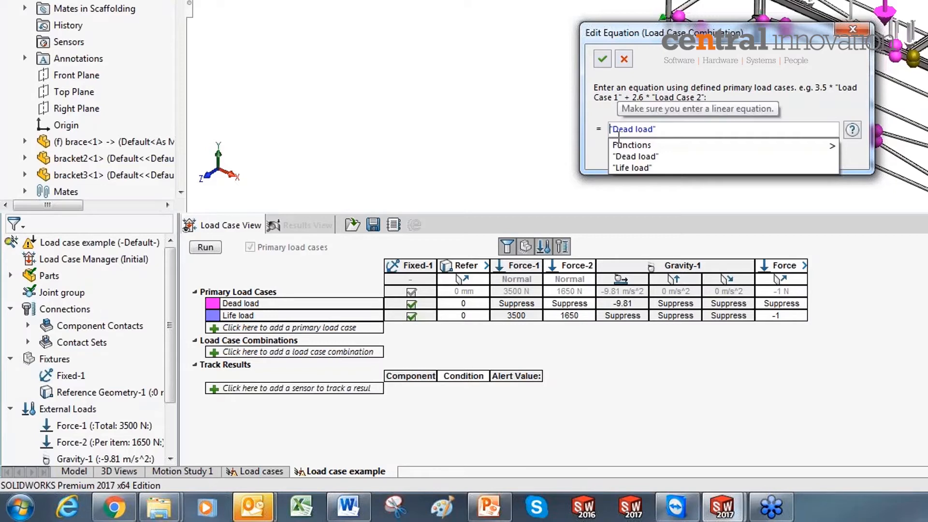
{"action": "type", "text": "2*"}
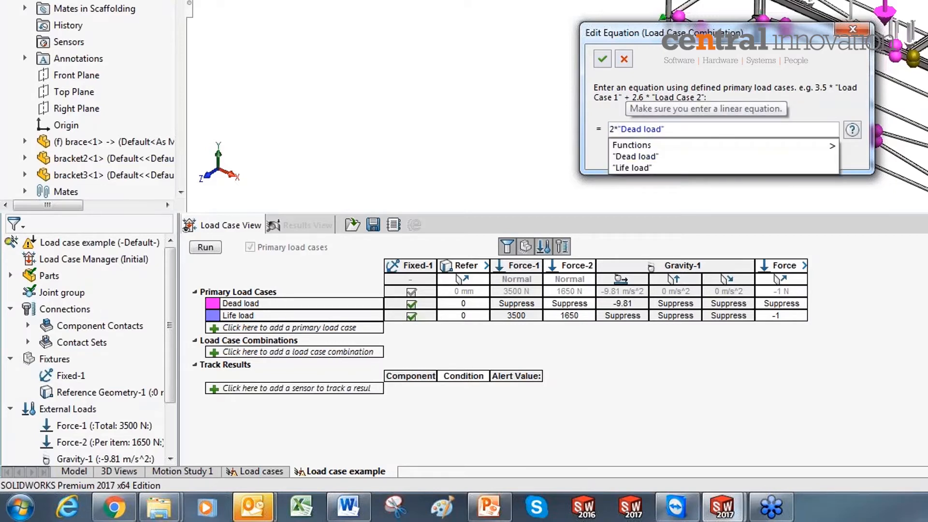
{"action": "left_click", "coordinate": [542, 54]}
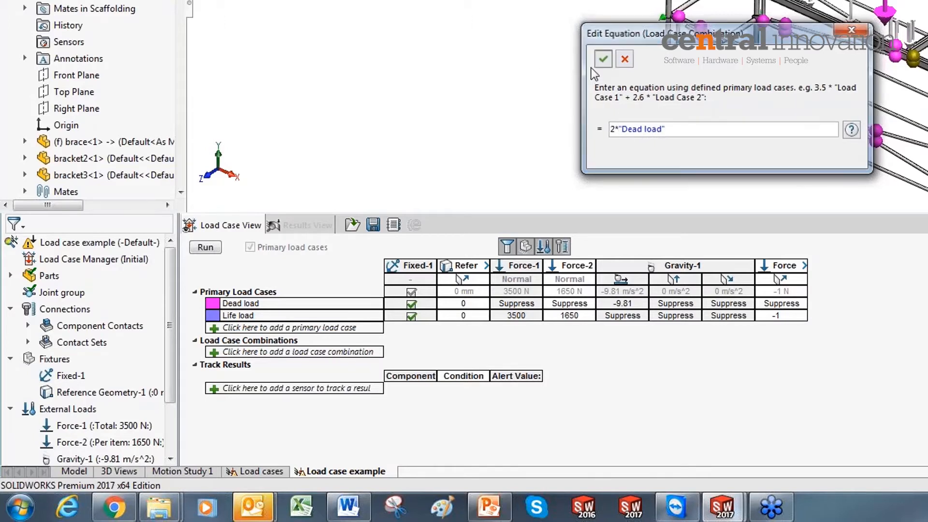
{"action": "left_click", "coordinate": [603, 59]}
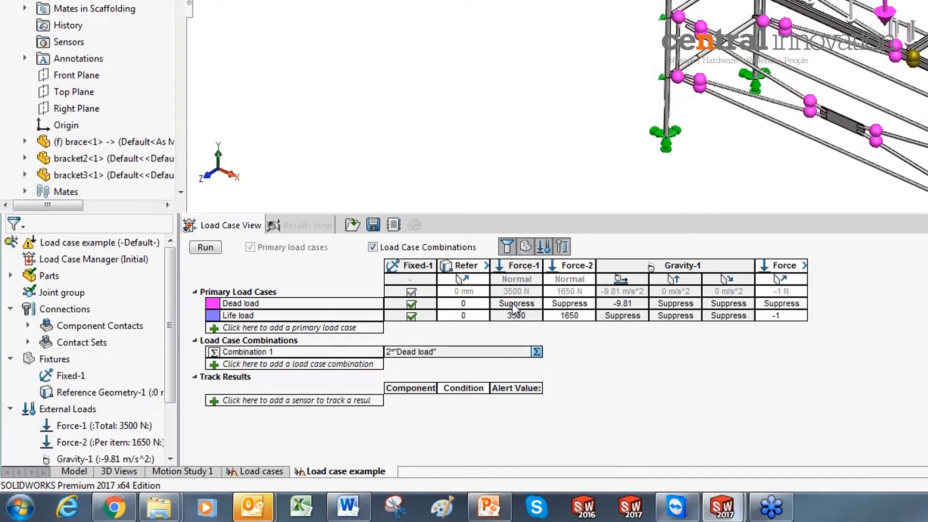
Step: Add a second load case combination with the equation 2*"Dead load" + 2*"Life load"
{"action": "left_click", "coordinate": [271, 365]}
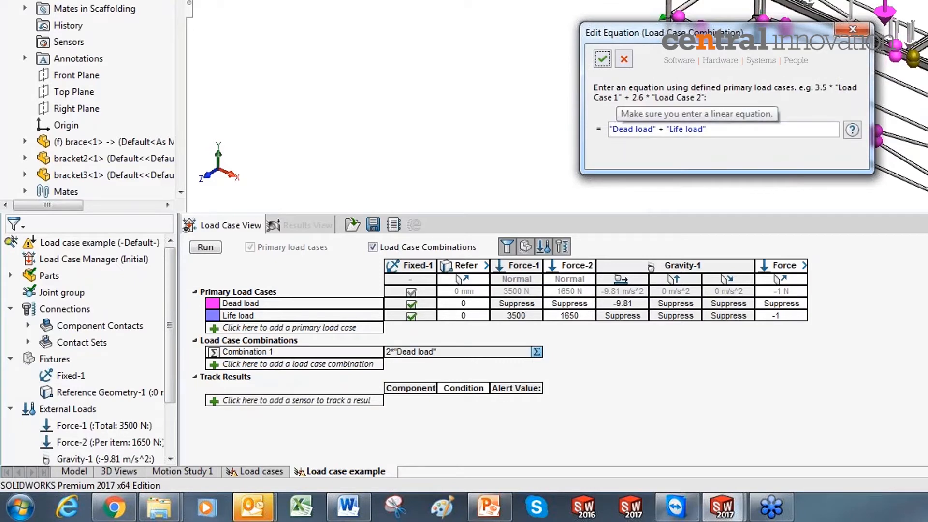
{"action": "left_click", "coordinate": [616, 130]}
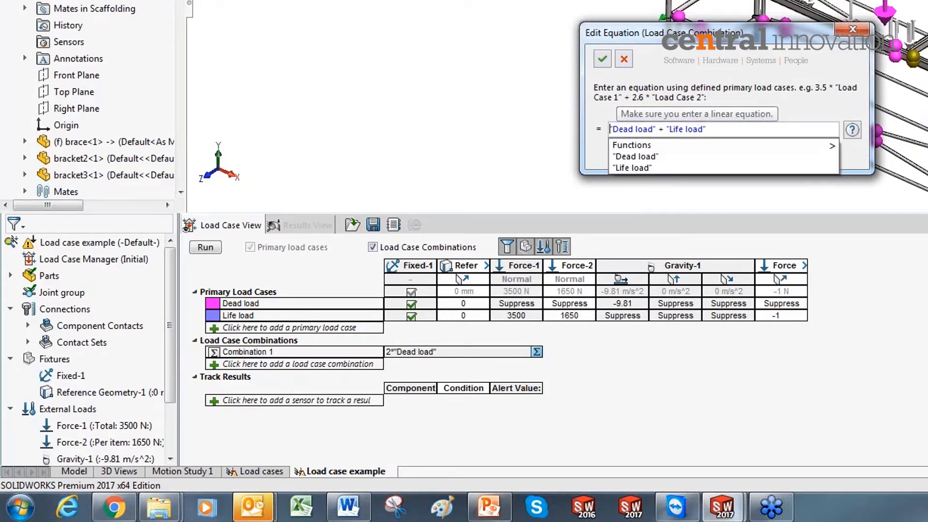
{"action": "type", "text": "2*"}
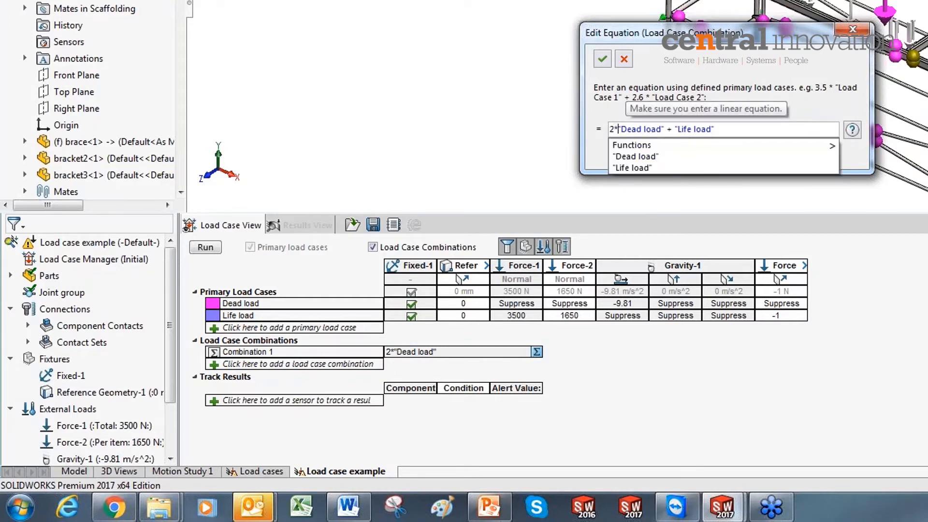
{"action": "left_click", "coordinate": [803, 57]}
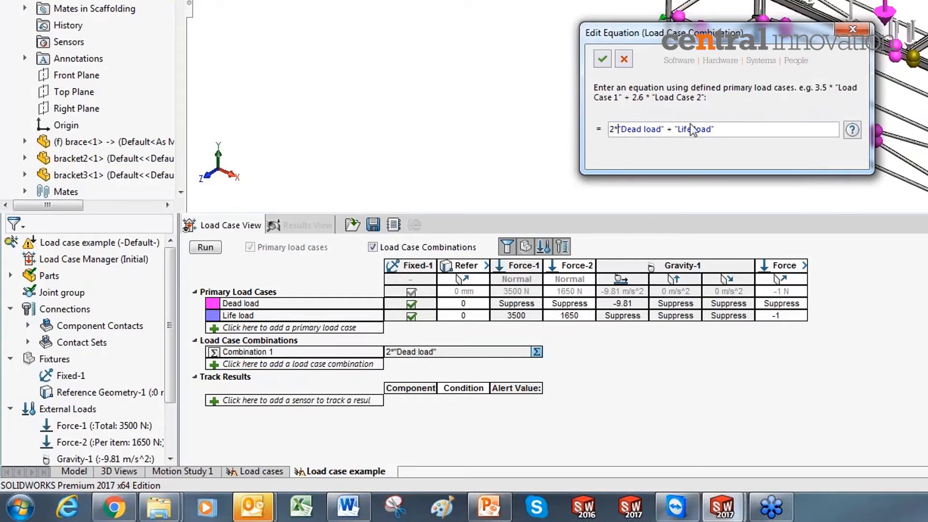
{"action": "left_click", "coordinate": [675, 129]}
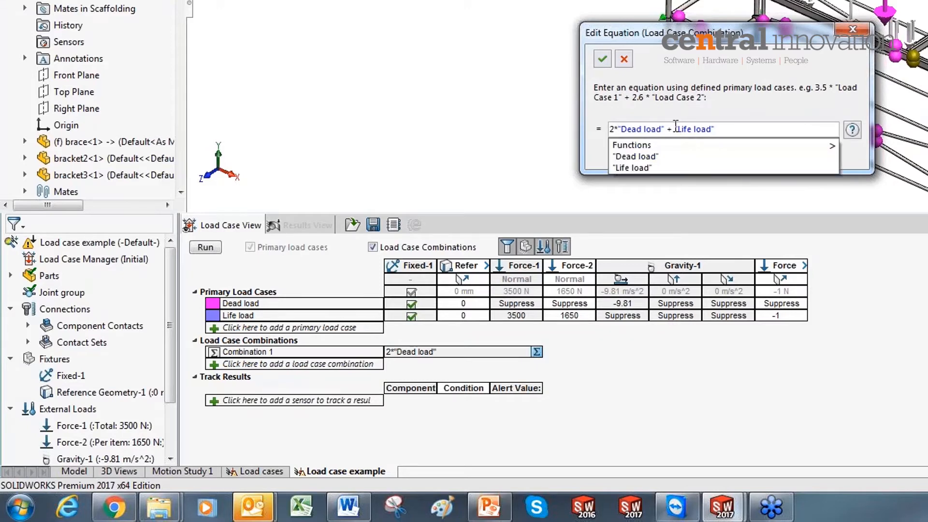
{"action": "type", "text": "3*"}
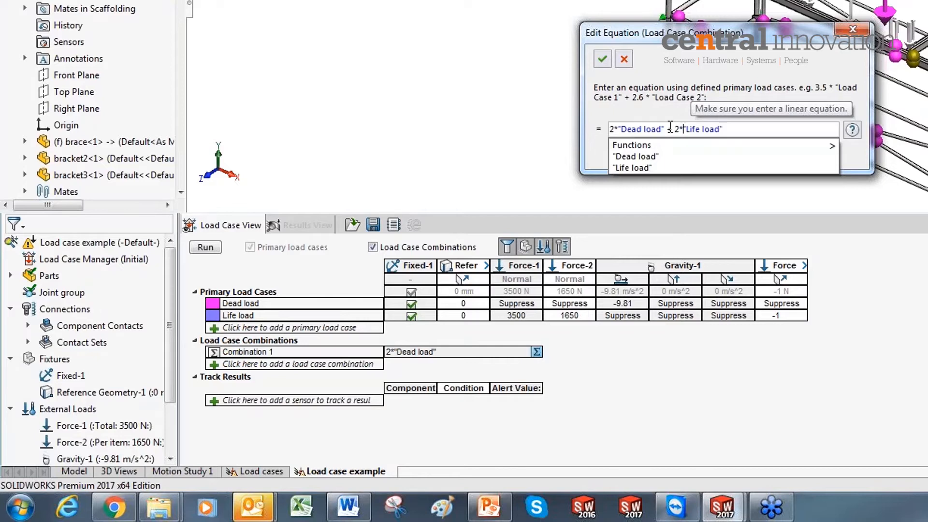
{"action": "left_click", "coordinate": [599, 60]}
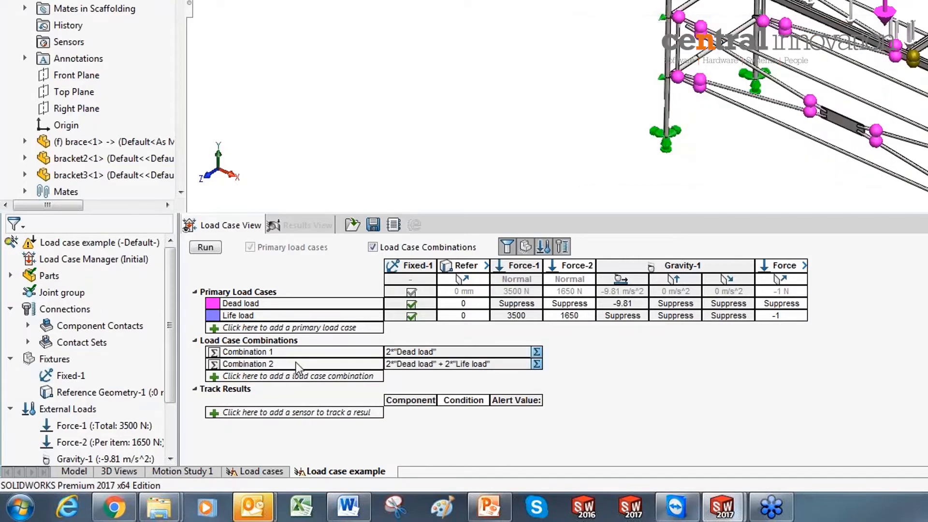
Step: Rename the second load case combination as Base combination
{"action": "left_click", "coordinate": [280, 363]}
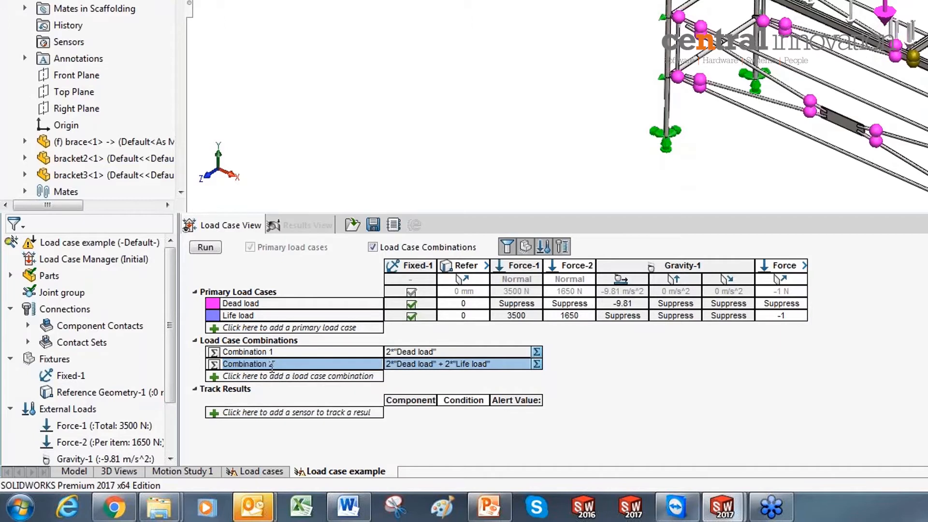
{"action": "left_click", "coordinate": [279, 364]}
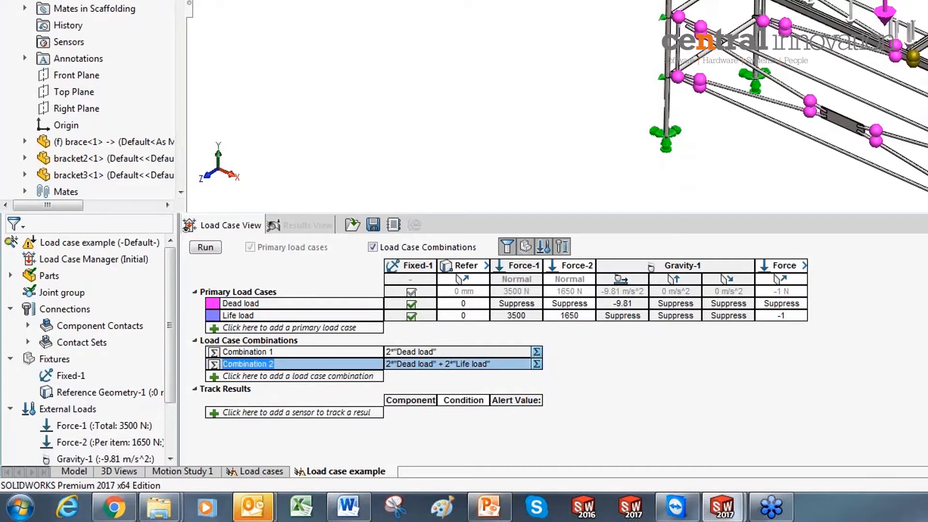
{"action": "type", "text": "Base com"}
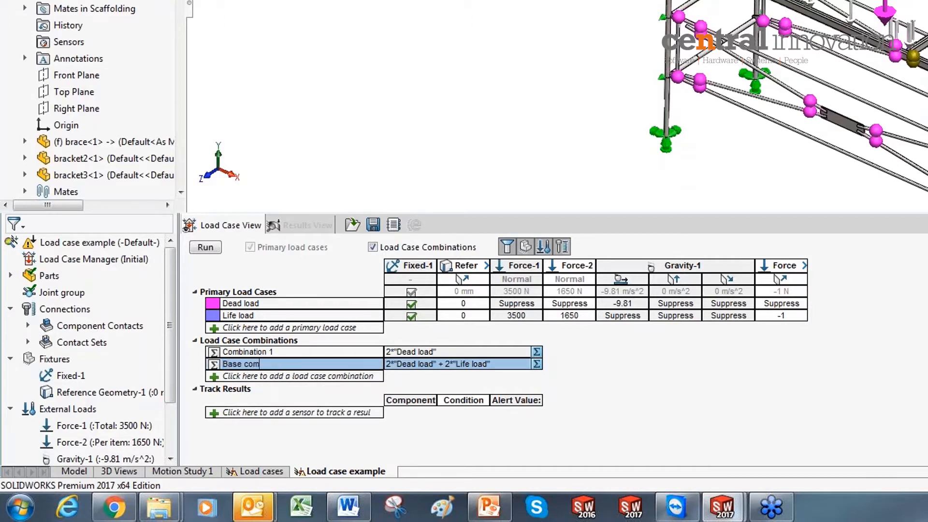
{"action": "type", "text": "bination"}
{"action": "left_click", "coordinate": [577, 405]}
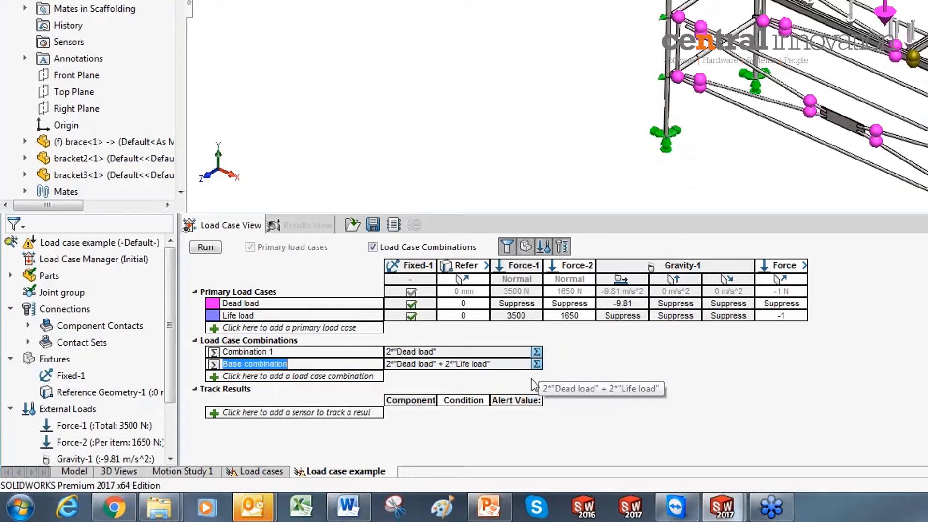
Step: Add a simulation data sensor tracking the model maximum von Mises stress in N/mm^2 (MPa)
{"action": "left_click", "coordinate": [264, 416]}
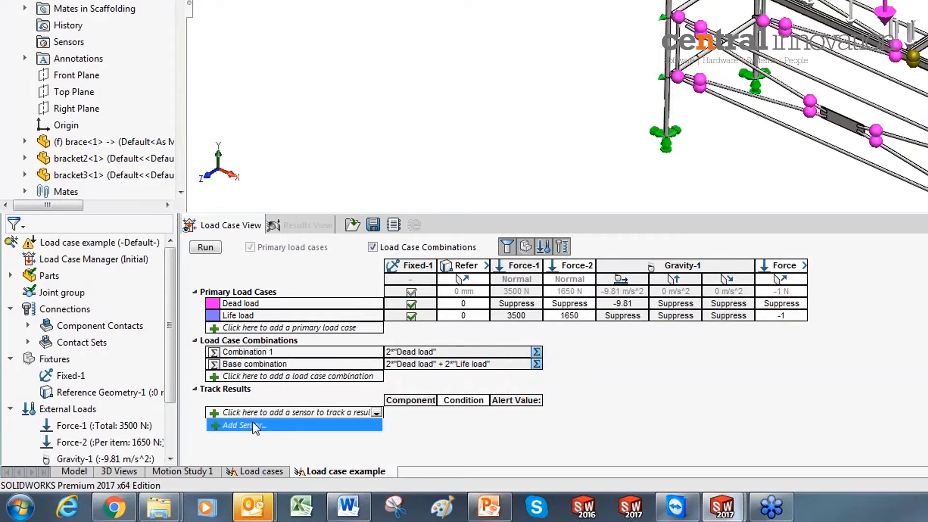
{"action": "left_click", "coordinate": [260, 425]}
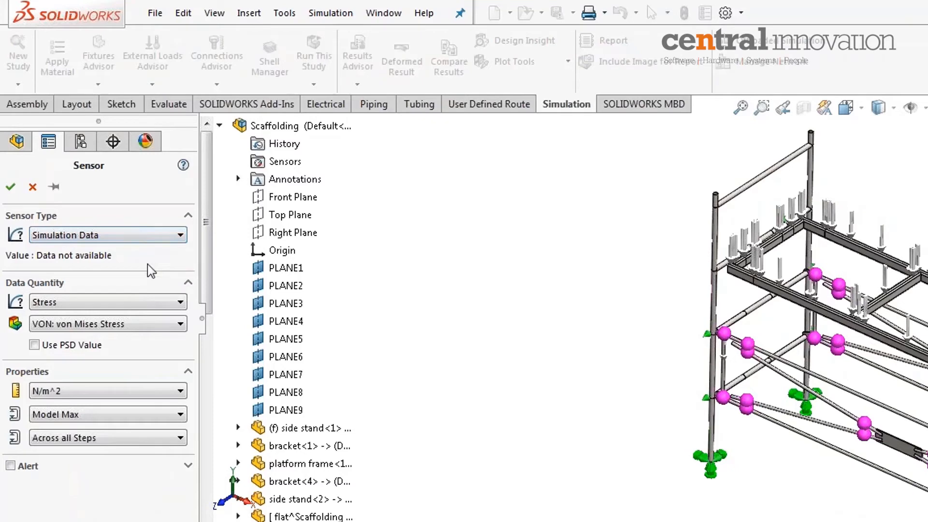
{"action": "left_click", "coordinate": [113, 302]}
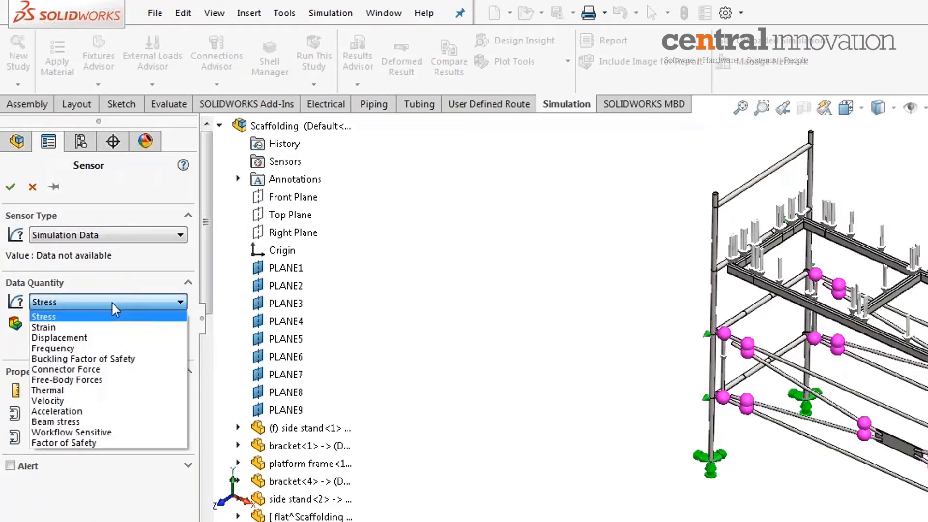
{"action": "left_click", "coordinate": [111, 301]}
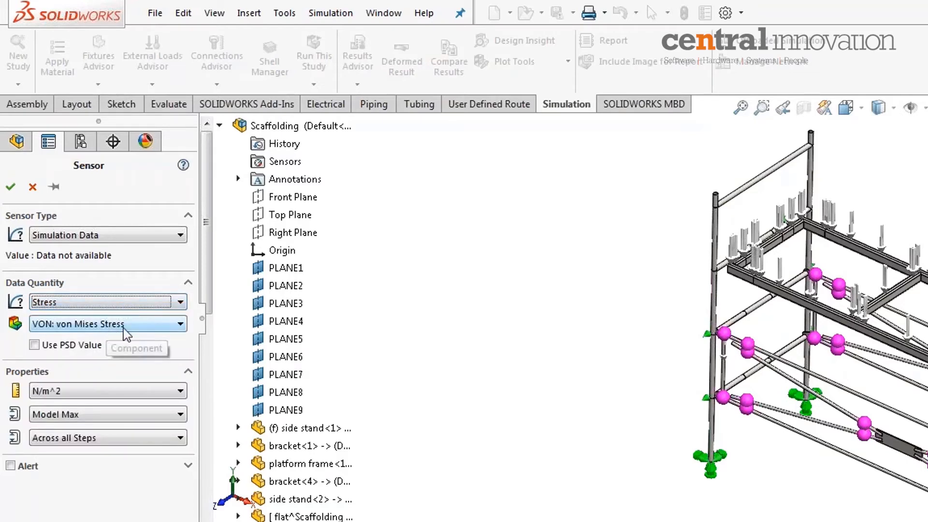
{"action": "left_click", "coordinate": [129, 390]}
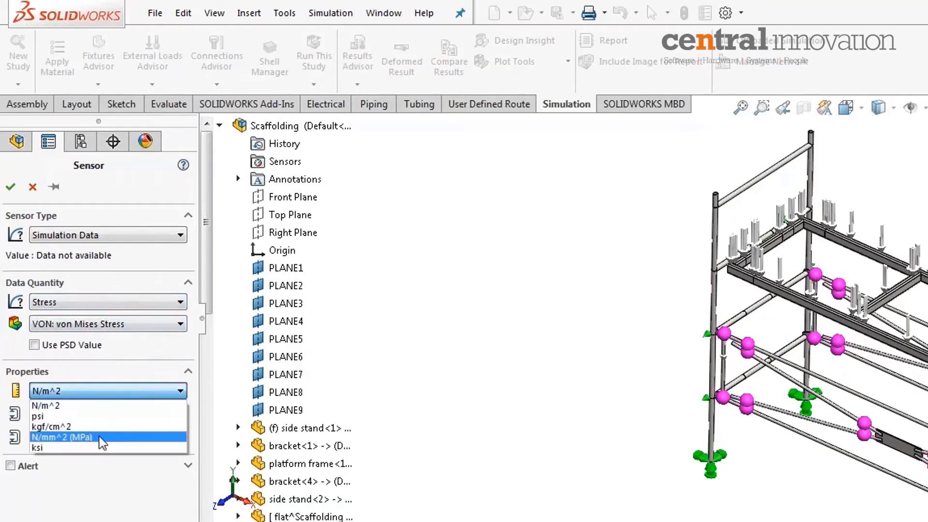
{"action": "left_click", "coordinate": [100, 440]}
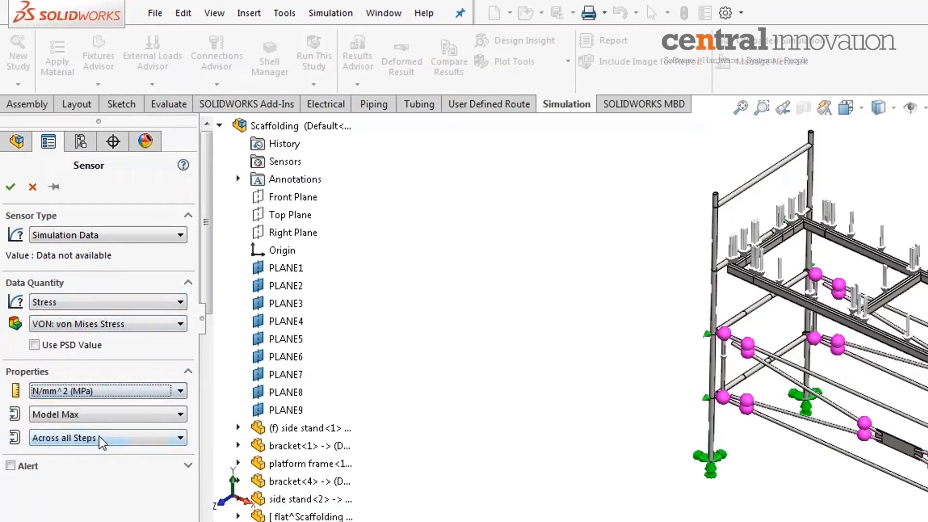
{"action": "left_click", "coordinate": [61, 414]}
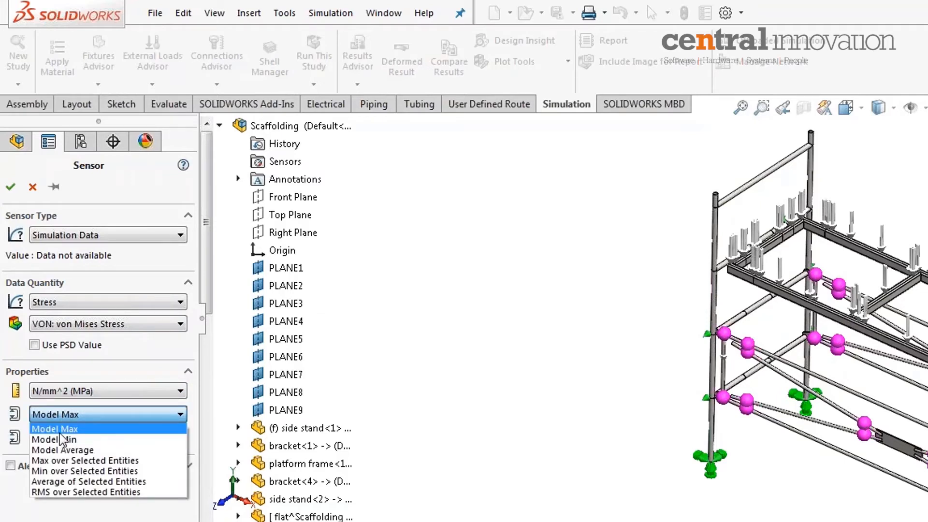
{"action": "left_click", "coordinate": [60, 431]}
{"action": "left_click", "coordinate": [10, 187]}
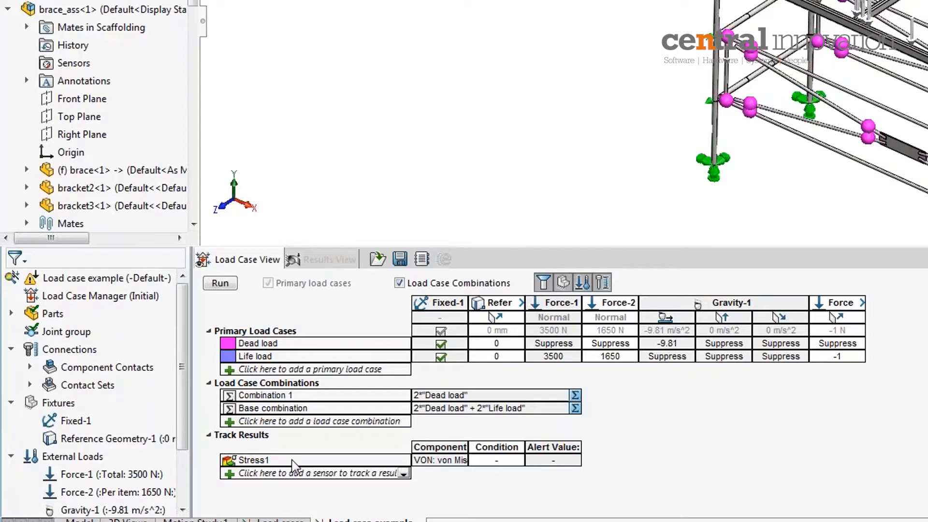
Step: Add a second tracking sensor for the model maximum resultant displacement (URES) in mm
{"action": "left_click", "coordinate": [338, 474]}
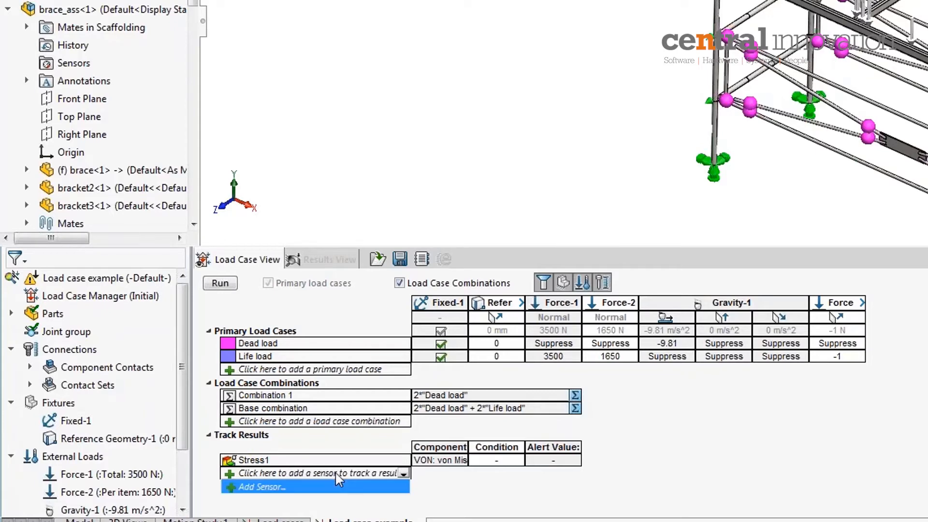
{"action": "left_click", "coordinate": [268, 492]}
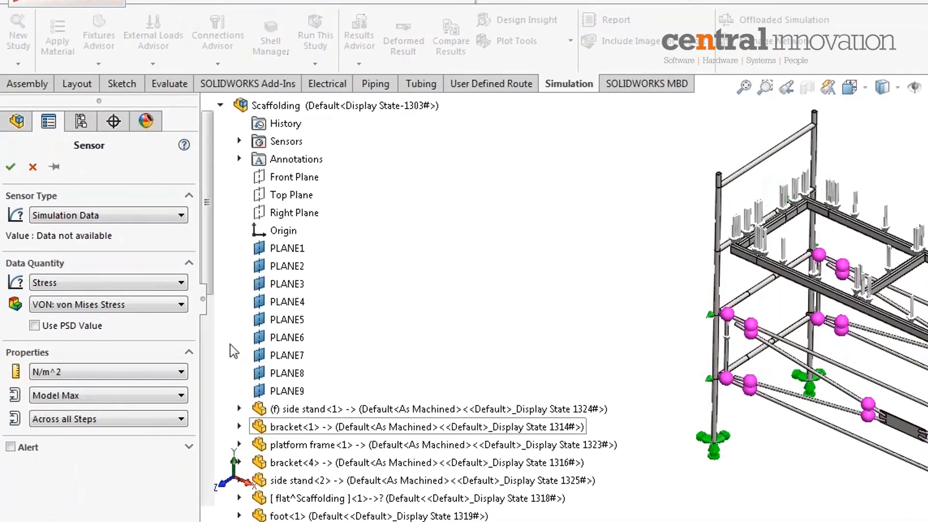
{"action": "left_click", "coordinate": [128, 282]}
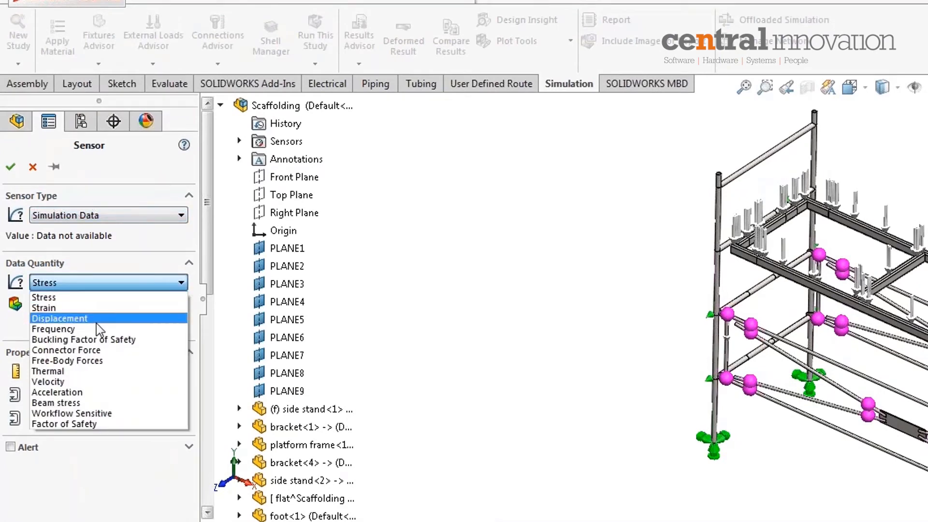
{"action": "left_click", "coordinate": [97, 320]}
{"action": "left_click", "coordinate": [115, 305]}
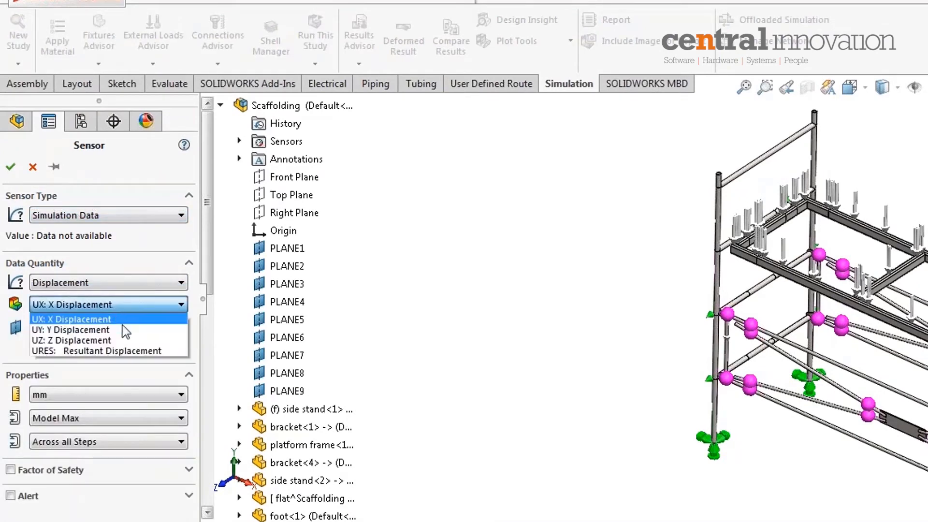
{"action": "left_click", "coordinate": [141, 351]}
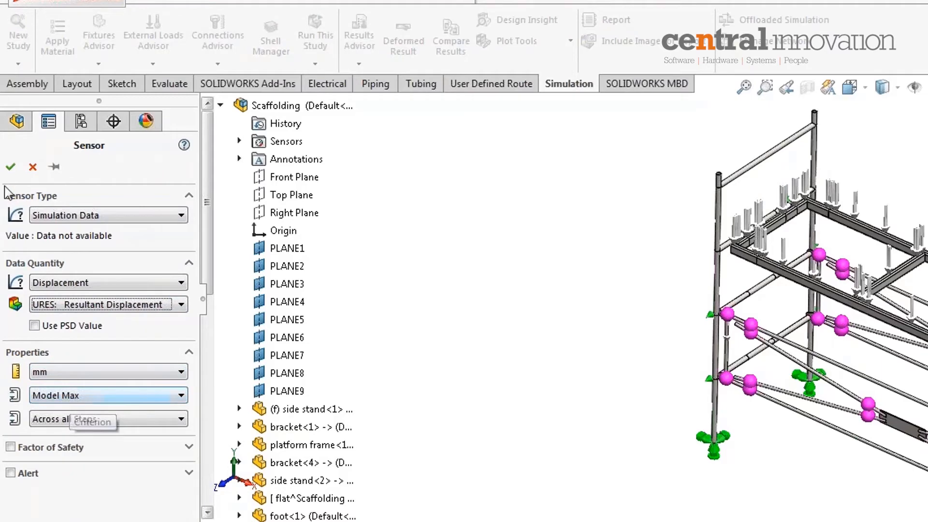
{"action": "left_click", "coordinate": [10, 173]}
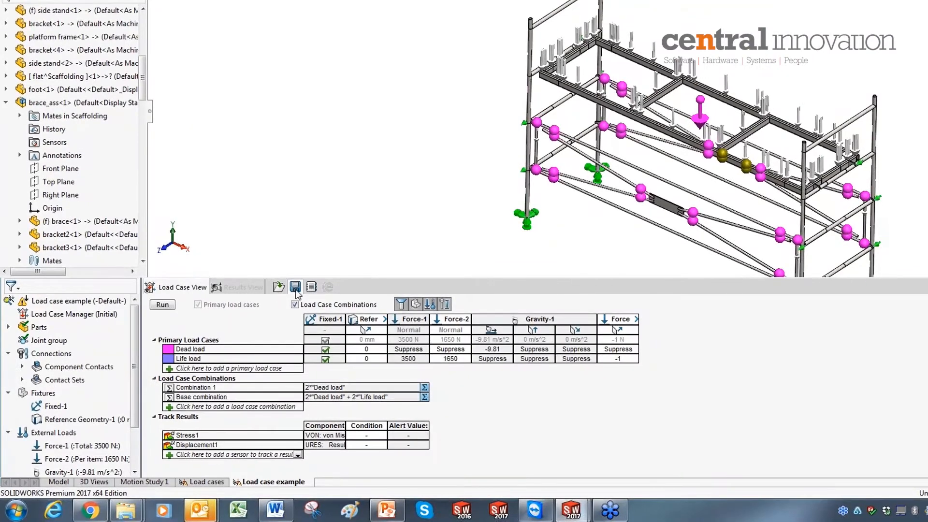
Step: Start a load case report that excludes Combination 1 and cancel it before publishing
{"action": "left_click", "coordinate": [310, 289]}
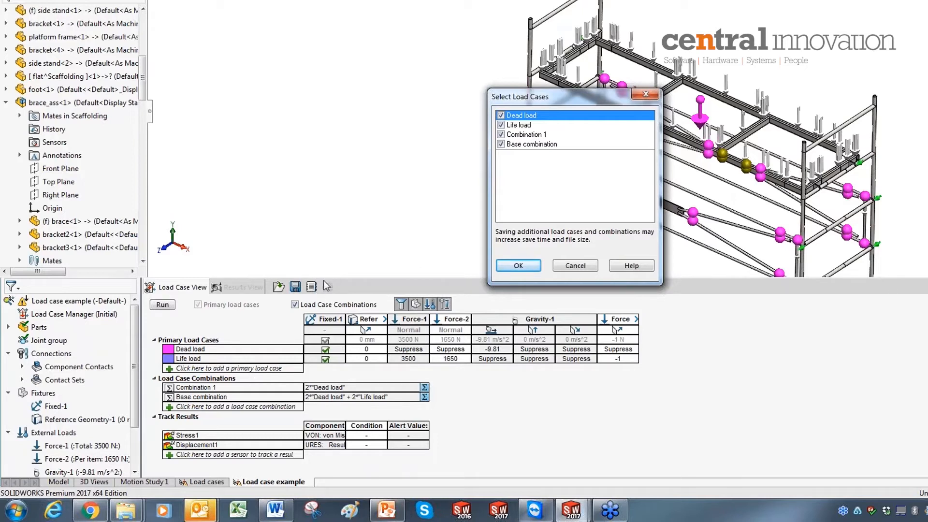
{"action": "left_click", "coordinate": [500, 134]}
{"action": "left_click", "coordinate": [501, 135]}
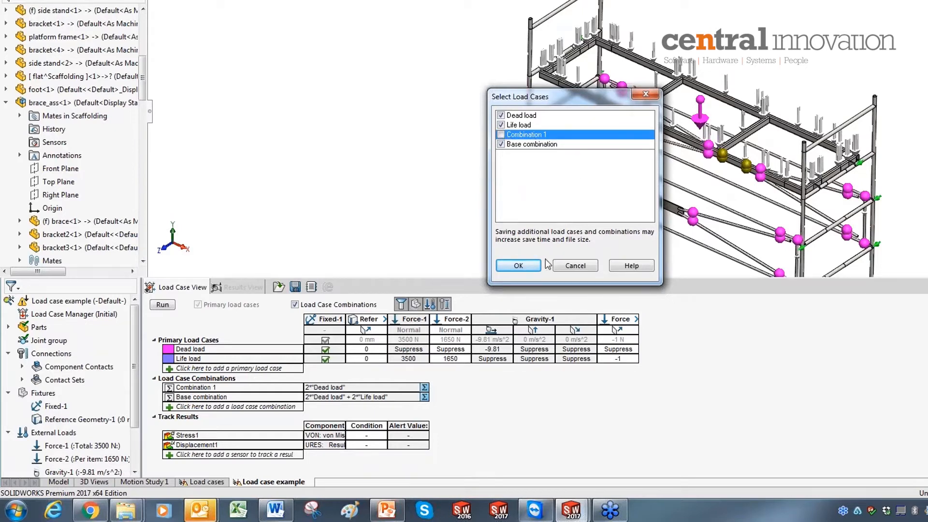
{"action": "left_click", "coordinate": [532, 270]}
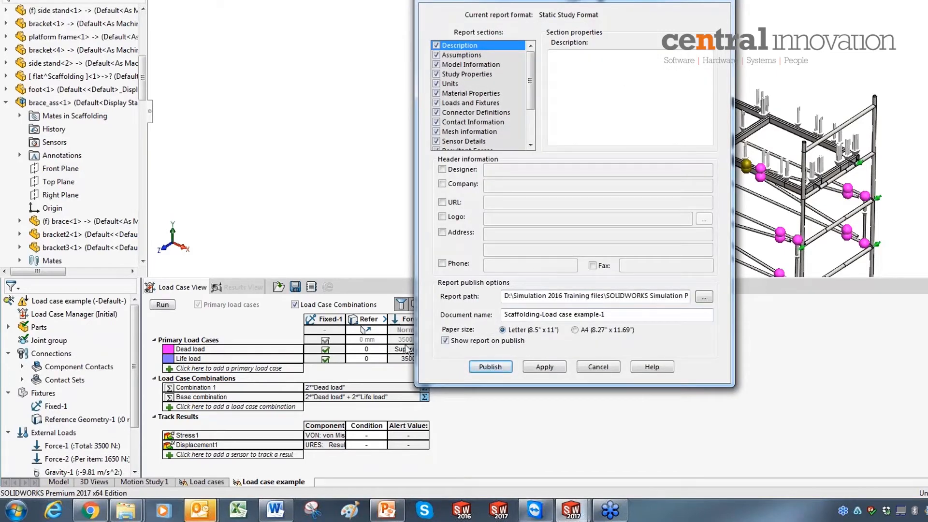
{"action": "left_click", "coordinate": [611, 365]}
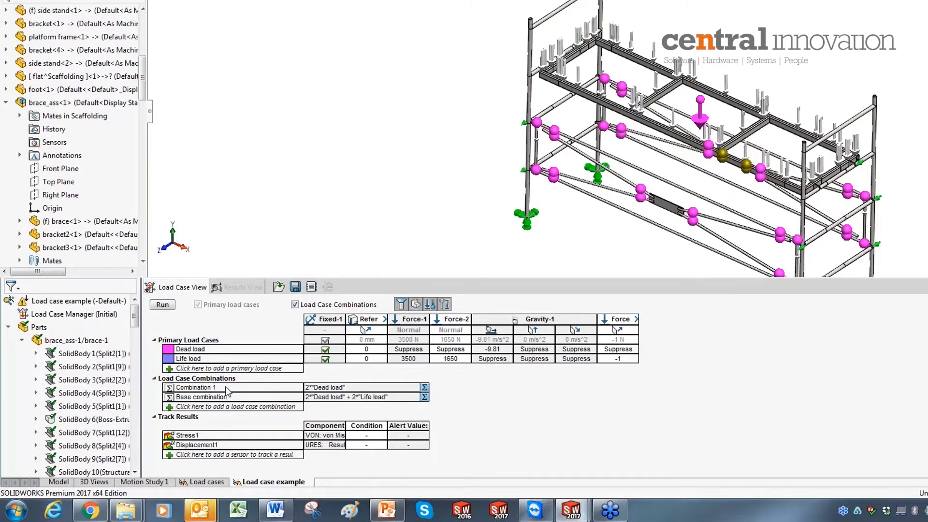
Step: Save the scaffolding assembly together with all its modified referenced files and unsaved virtual components
{"action": "key", "text": "ctrl+s"}
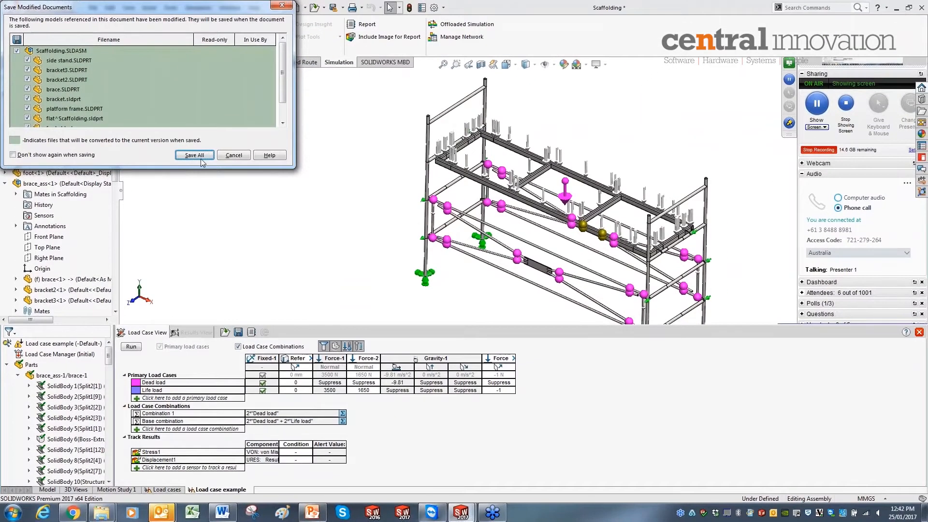
{"action": "left_click", "coordinate": [201, 158]}
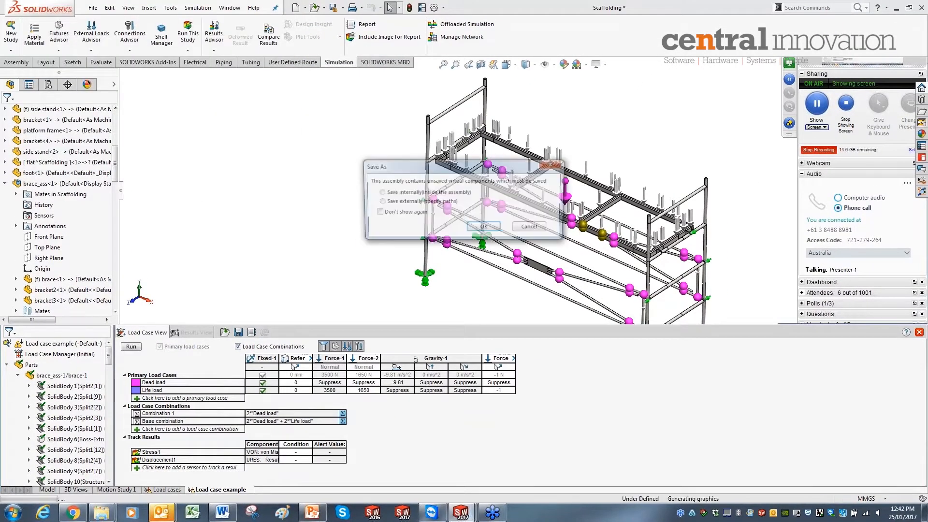
{"action": "left_click", "coordinate": [484, 227]}
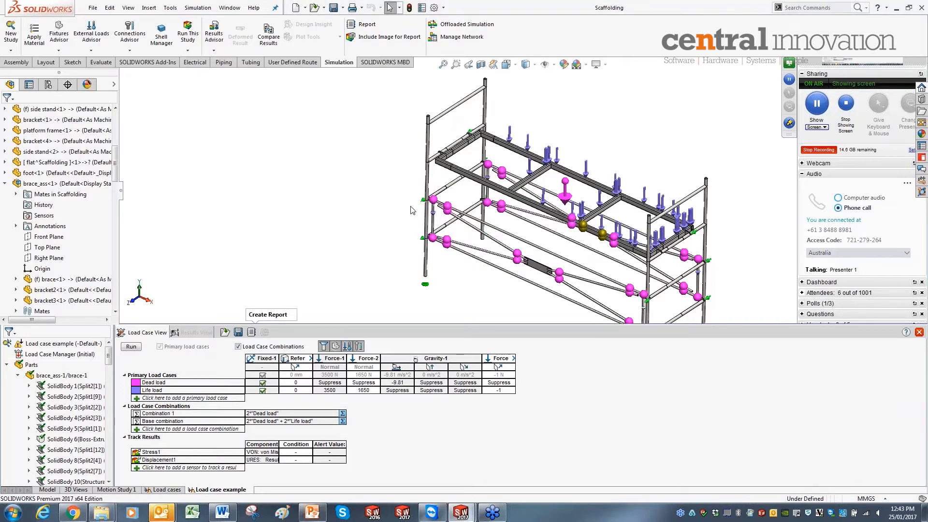
Step: Dismiss the open summary message for the scaffolding assembly containing the Load cases study
{"action": "scroll", "coordinate": [414, 211], "scroll_direction": "up", "scroll_amount": 2}
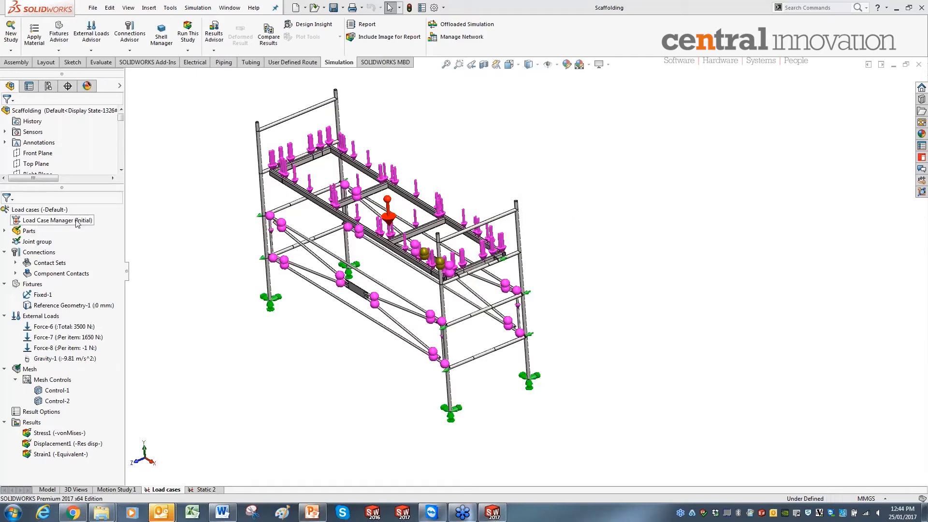
{"action": "right_click", "coordinate": [54, 212]}
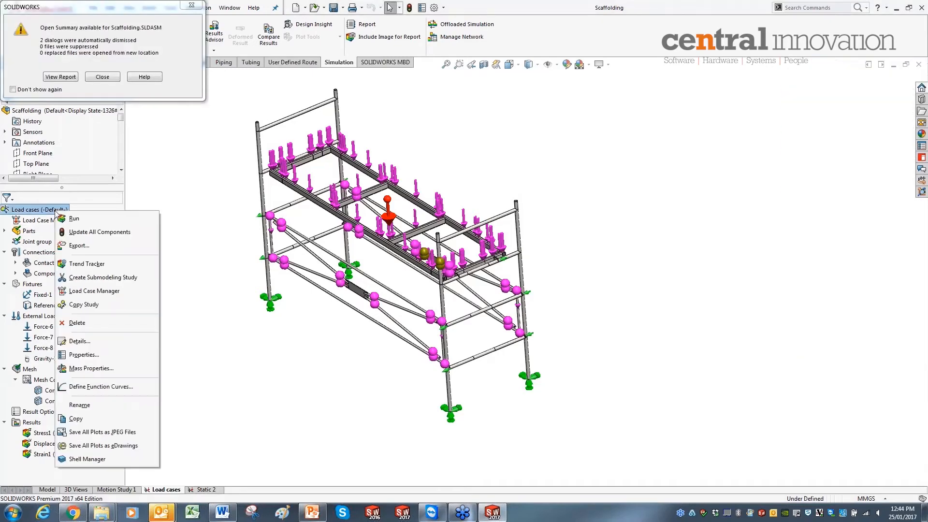
{"action": "left_click", "coordinate": [110, 80]}
{"action": "left_click", "coordinate": [108, 77]}
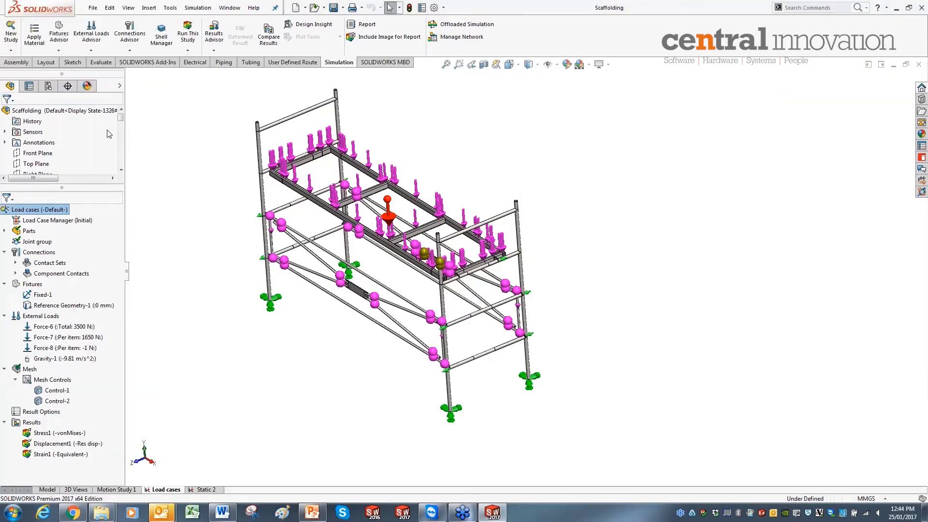
{"action": "right_click", "coordinate": [54, 211]}
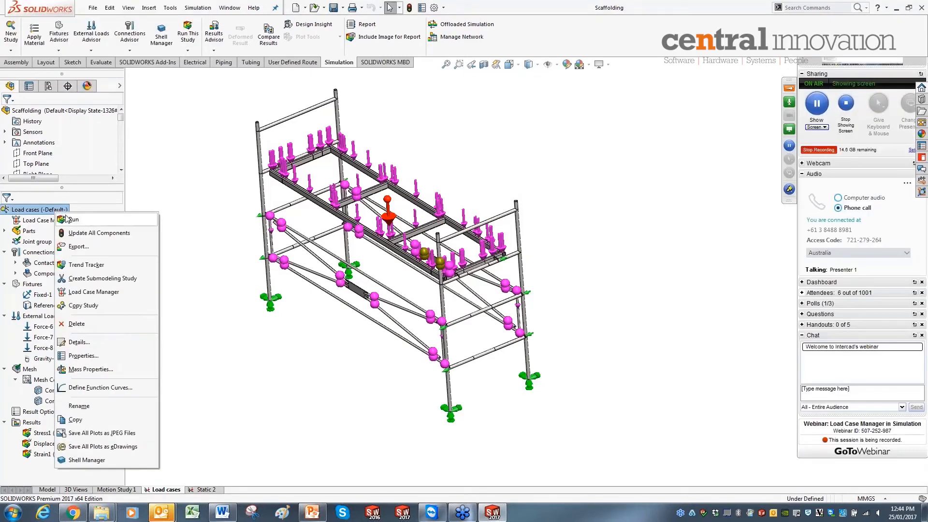
{"action": "left_click", "coordinate": [155, 181]}
{"action": "left_click", "coordinate": [64, 284]}
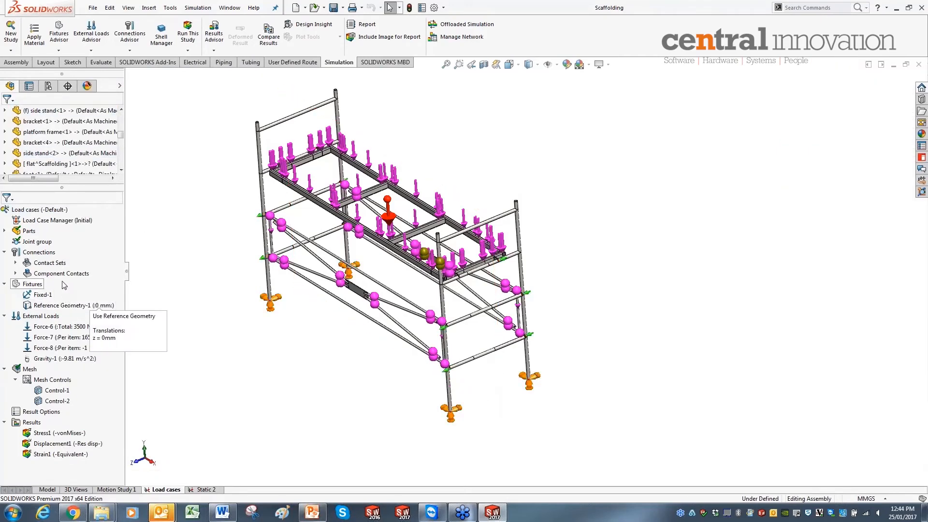
{"action": "left_click", "coordinate": [71, 295]}
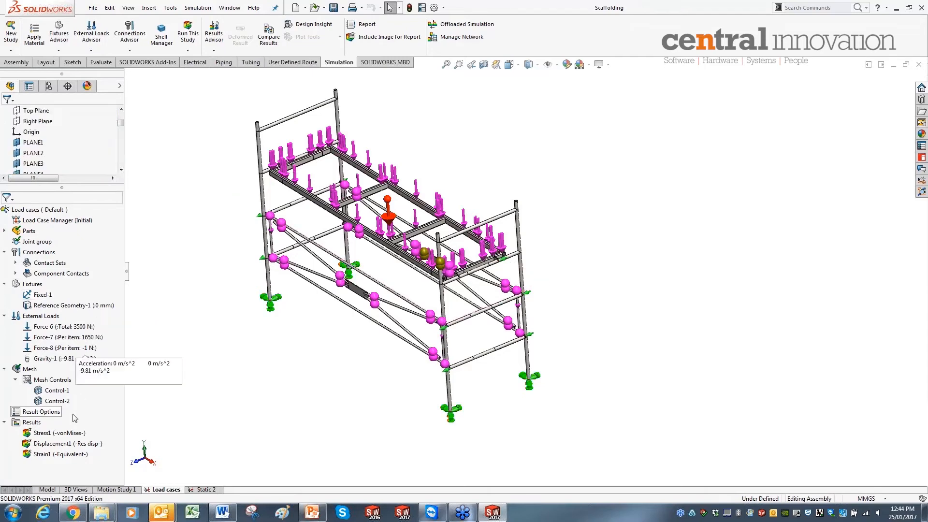
Step: Display the Load cases study's von Mises stress plot and move its maximum-value label clear of the frame
{"action": "left_click", "coordinate": [64, 433]}
{"action": "double_click", "coordinate": [63, 433]}
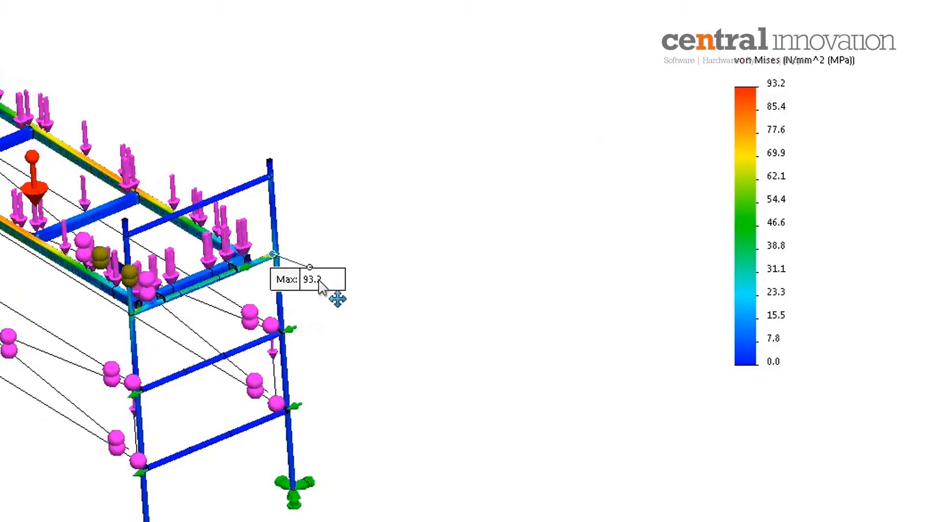
{"action": "left_click_drag", "start_coordinate": [345, 273], "coordinate": [405, 227]}
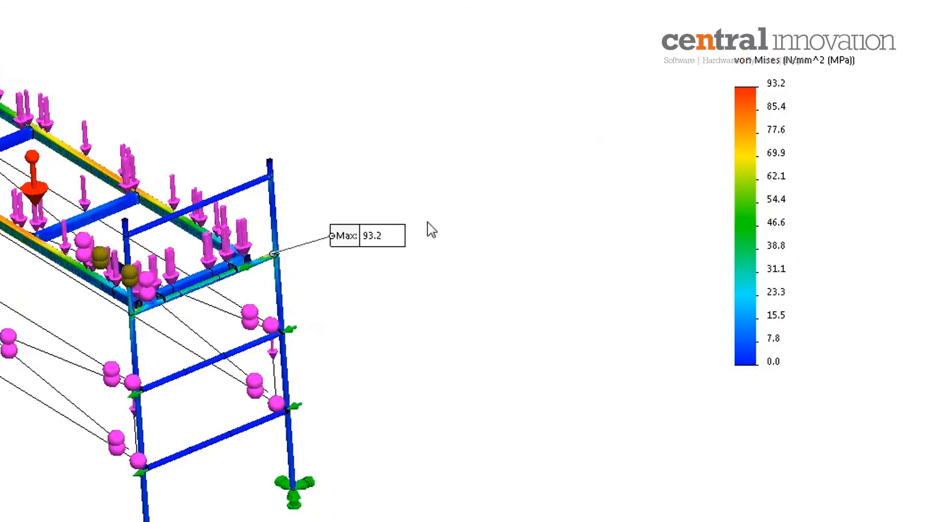
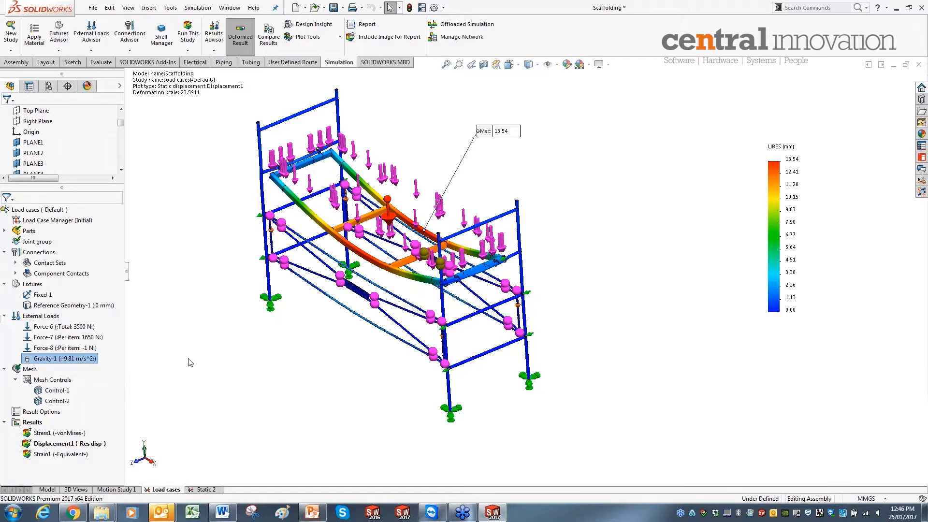
Step: Open the Load Case Manager definition of the Load cases study and show its results table
{"action": "right_click", "coordinate": [76, 224]}
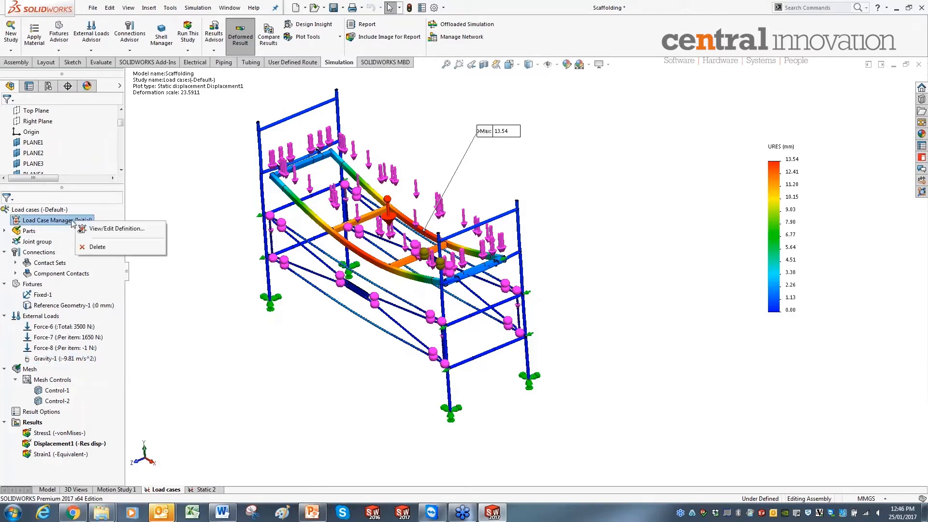
{"action": "left_click", "coordinate": [110, 231]}
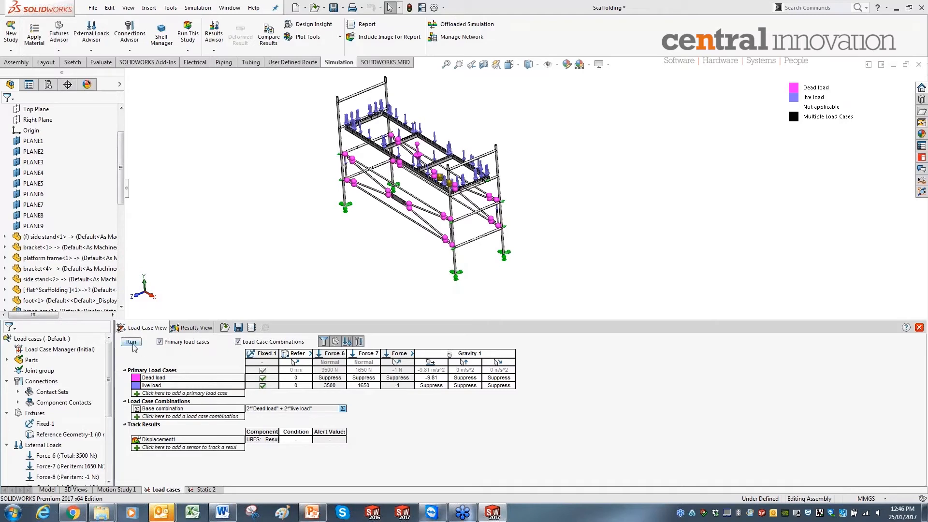
{"action": "left_click", "coordinate": [196, 329]}
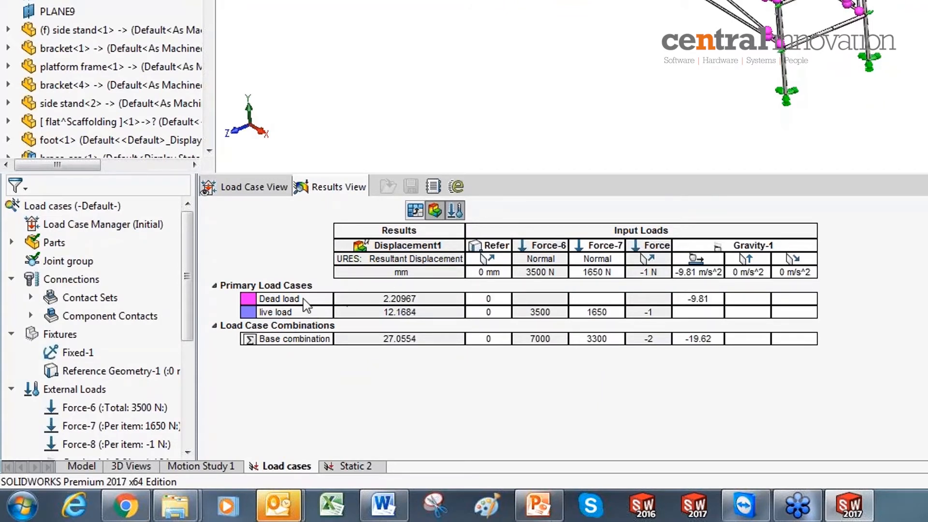
Step: Activate the live load primary load case in the Load Case Manager's results table
{"action": "left_click", "coordinate": [395, 301]}
{"action": "left_click", "coordinate": [385, 317]}
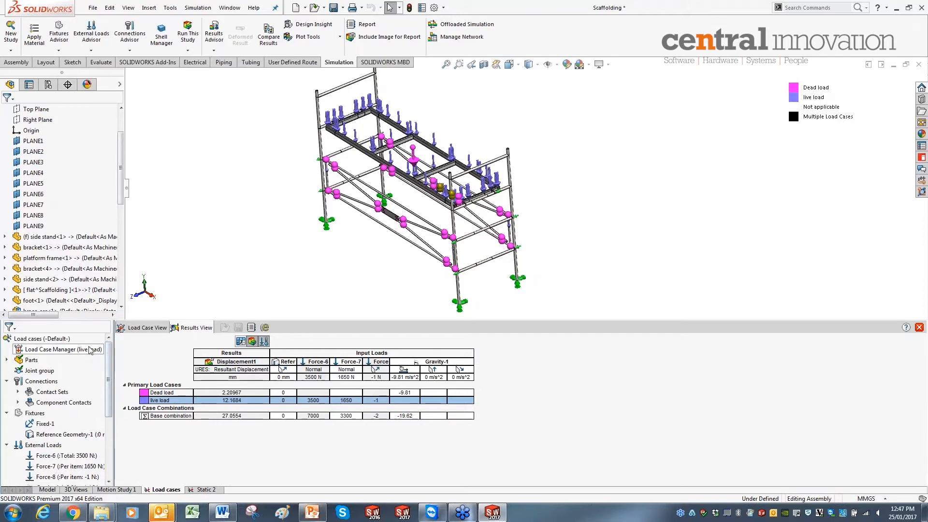
Step: Hide the Force-6, Force-7, Force-8 and Gravity-1 load symbols on the scaffolding model
{"action": "left_click_drag", "start_coordinate": [109, 365], "coordinate": [117, 436]}
{"action": "mouse_move", "coordinate": [73, 342]}
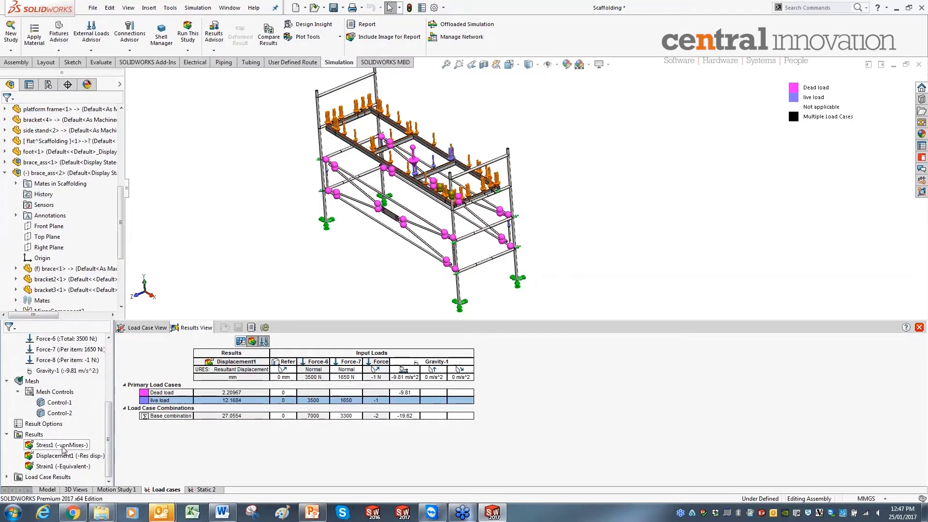
{"action": "right_click", "coordinate": [67, 342]}
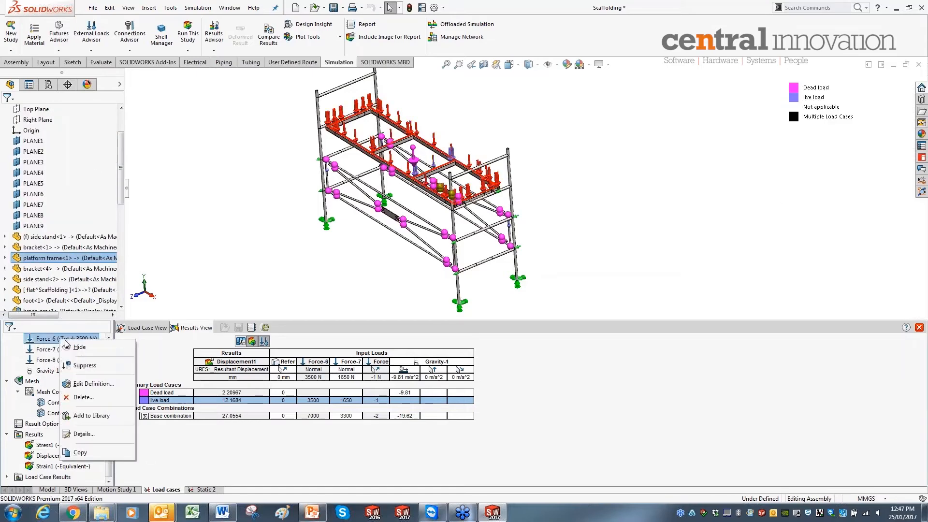
{"action": "left_click", "coordinate": [78, 347]}
{"action": "right_click", "coordinate": [68, 349]}
{"action": "left_click", "coordinate": [73, 356]}
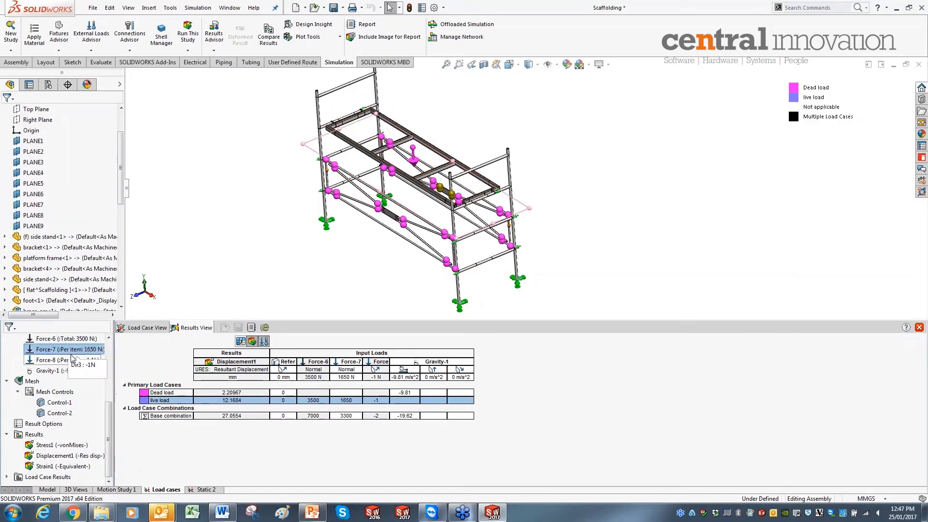
{"action": "right_click", "coordinate": [73, 359]}
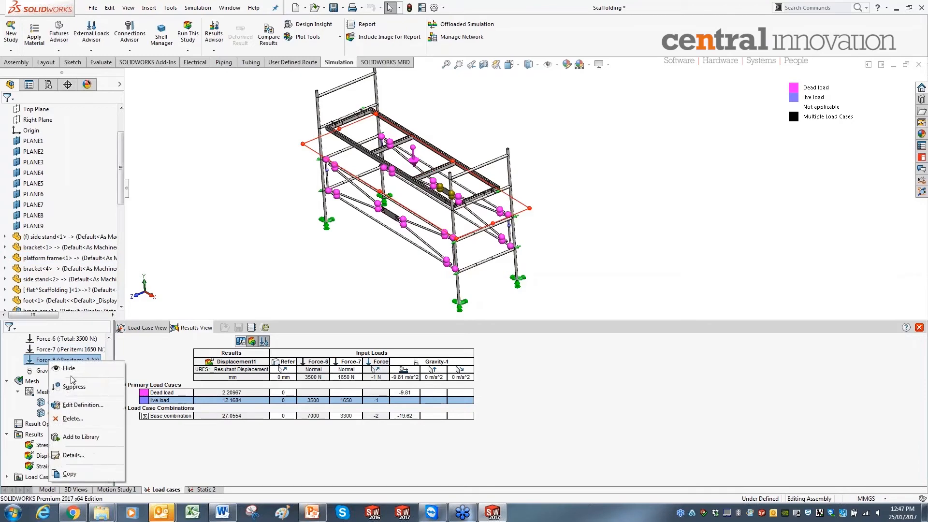
{"action": "left_click", "coordinate": [69, 368]}
{"action": "right_click", "coordinate": [58, 371]}
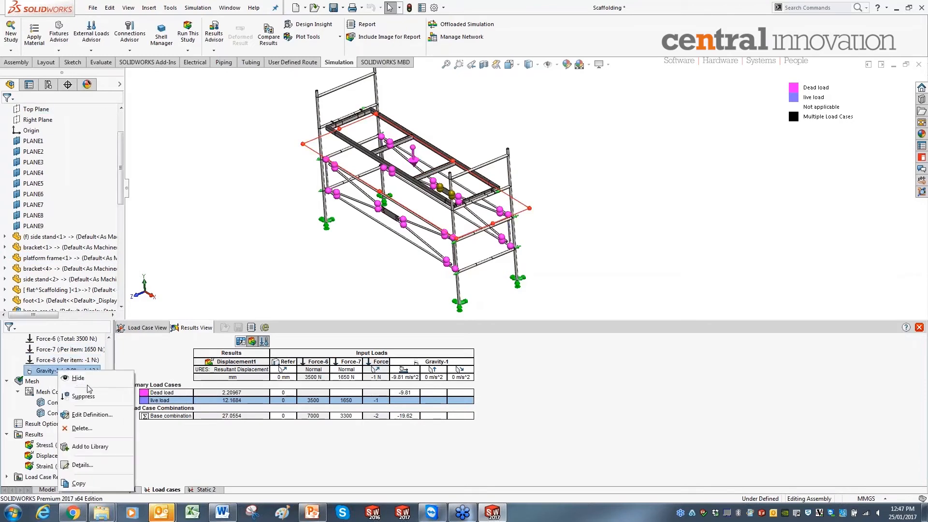
{"action": "left_click", "coordinate": [78, 378]}
Step: Hide the symbols of the Fixed-1 and Reference Geometry-1 fixtures together
{"action": "scroll", "coordinate": [102, 381], "scroll_direction": "up", "scroll_amount": 2}
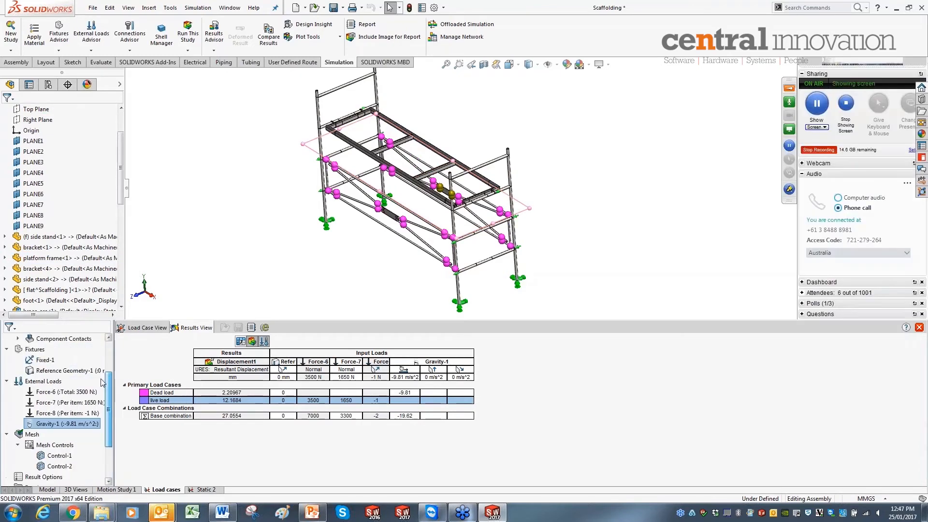
{"action": "scroll", "coordinate": [102, 382], "scroll_direction": "up", "scroll_amount": 1}
{"action": "left_click", "coordinate": [45, 391]}
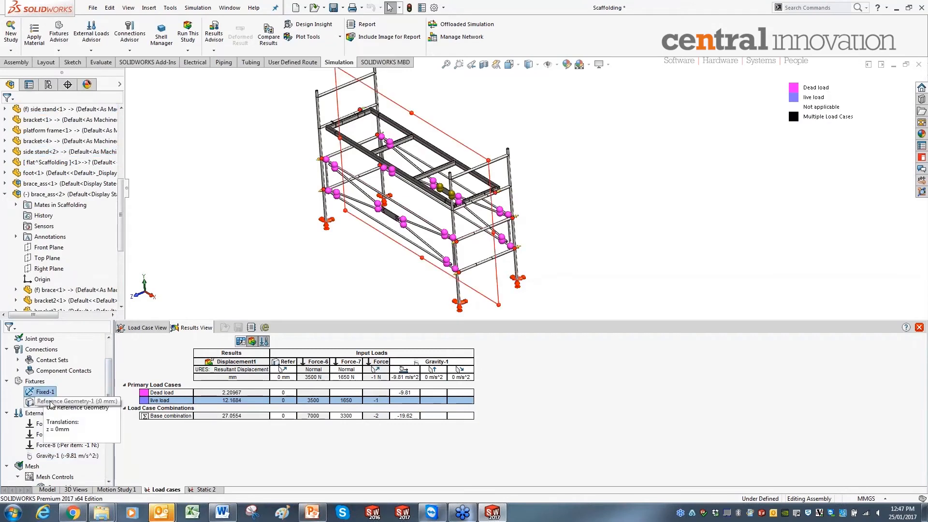
{"action": "left_click", "coordinate": [51, 404], "text": "ctrl"}
{"action": "right_click", "coordinate": [52, 403]}
{"action": "left_click", "coordinate": [68, 408]}
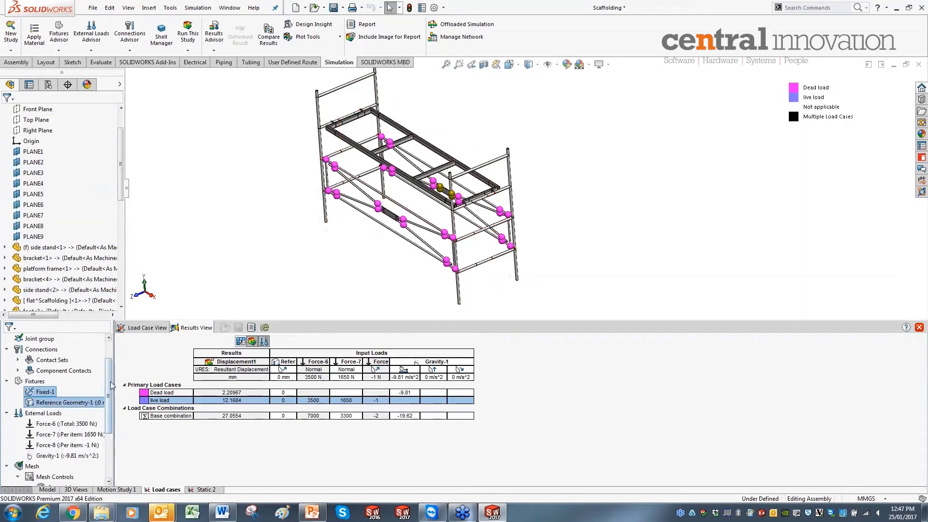
Step: Hide the joint group markers on the scaffolding's beams
{"action": "left_click_drag", "start_coordinate": [112, 385], "coordinate": [110, 418]}
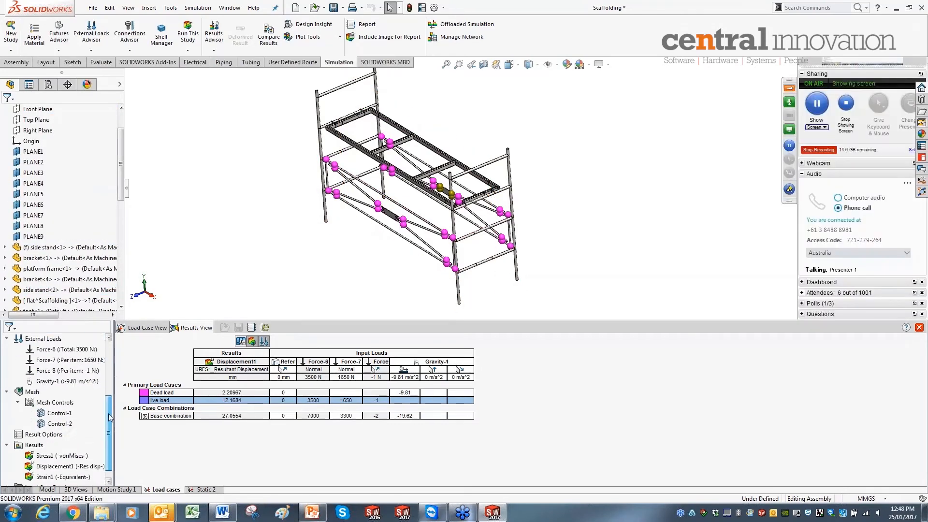
{"action": "scroll", "coordinate": [99, 353], "scroll_direction": "up", "scroll_amount": 4}
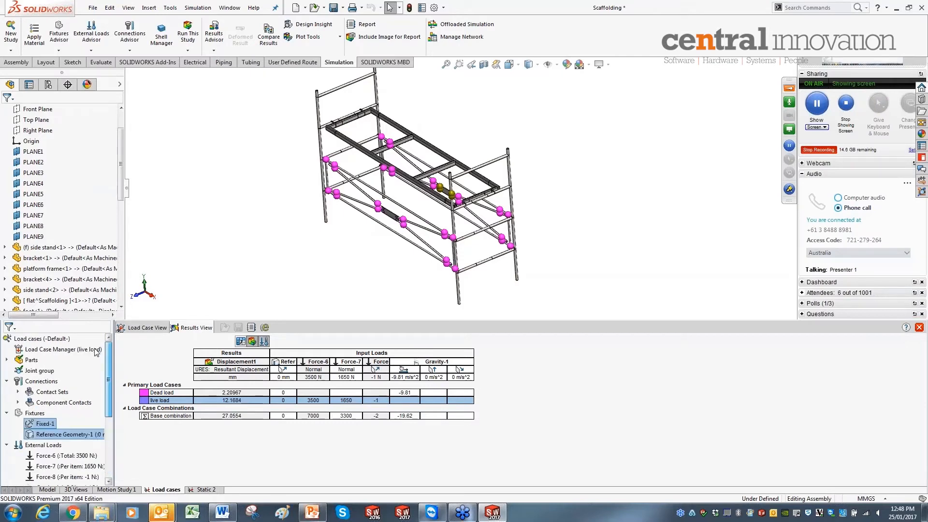
{"action": "right_click", "coordinate": [41, 370]}
{"action": "left_click", "coordinate": [48, 376]}
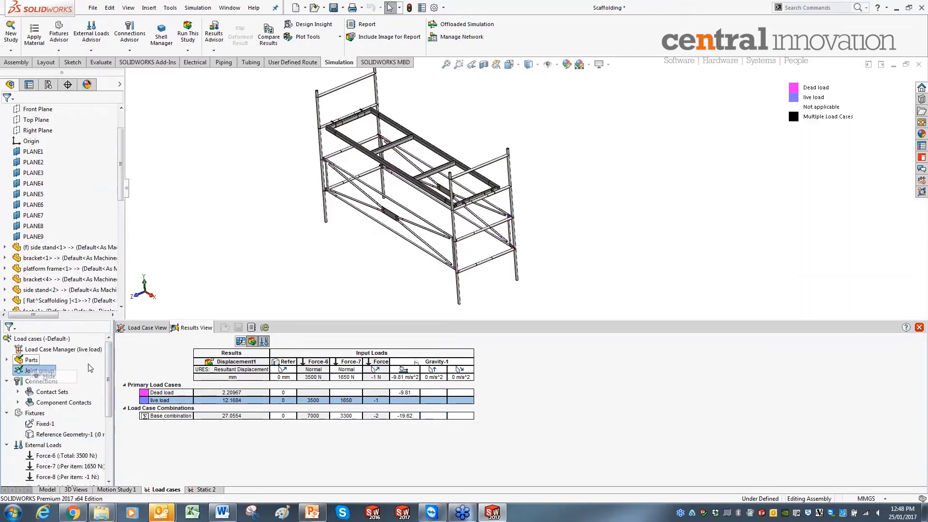
Step: Display the live load von Mises stress plot, move its maximum label clear of the frame and examine the peak-stress location
{"action": "left_click_drag", "start_coordinate": [111, 373], "coordinate": [111, 426]}
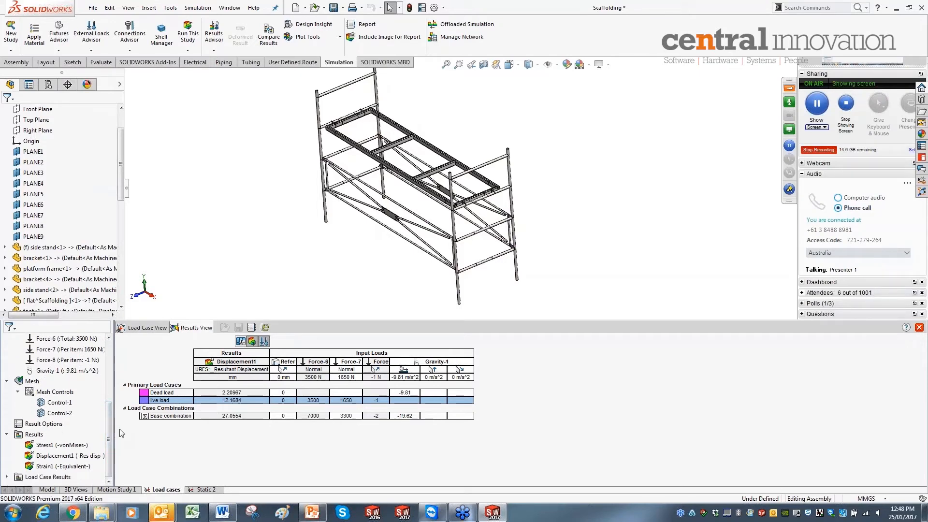
{"action": "left_click", "coordinate": [55, 445]}
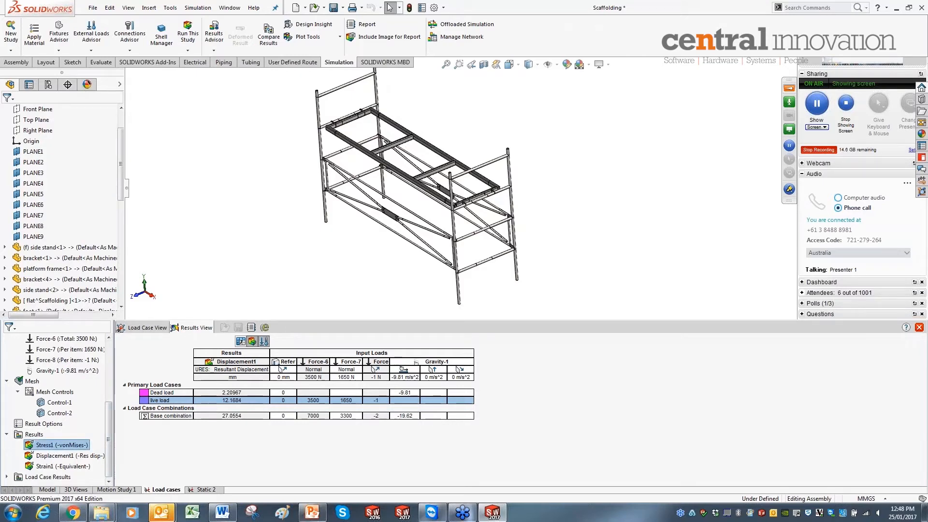
{"action": "double_click", "coordinate": [54, 445]}
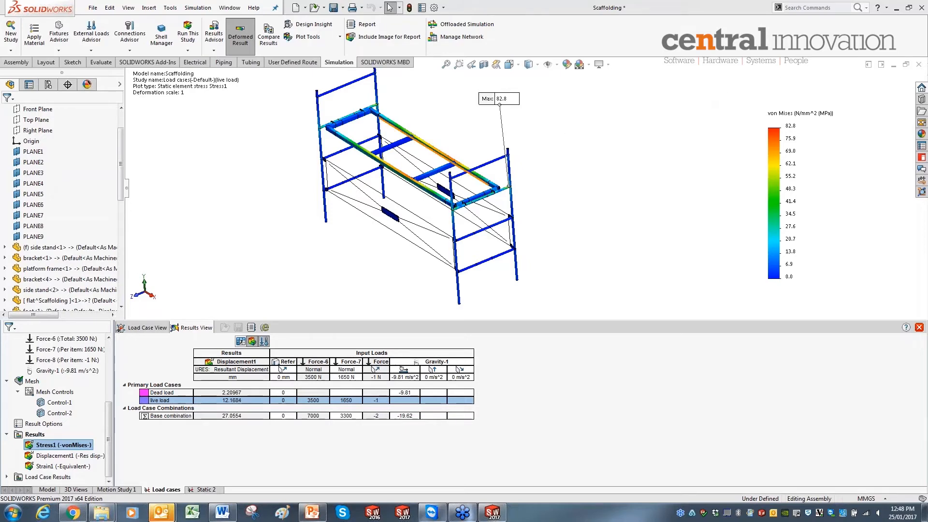
{"action": "left_click_drag", "start_coordinate": [503, 98], "coordinate": [584, 120]}
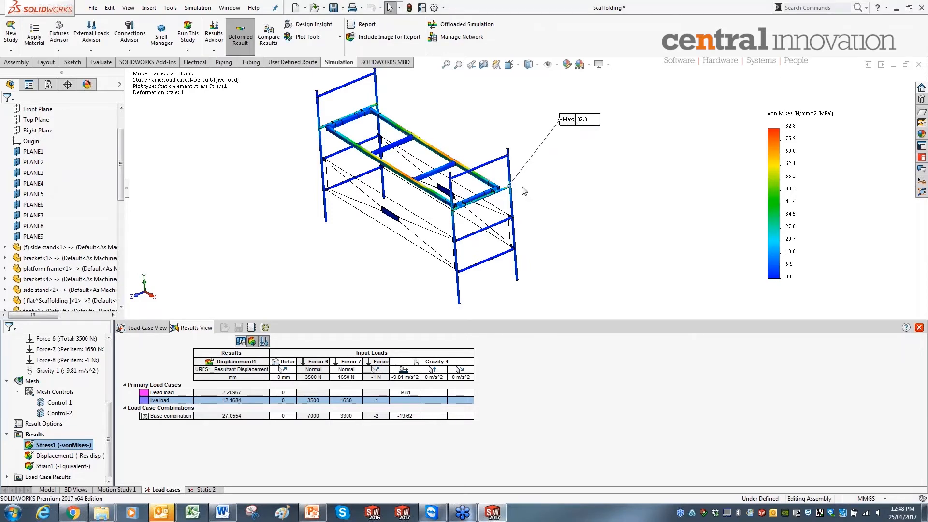
{"action": "scroll", "coordinate": [504, 189], "scroll_direction": "down", "scroll_amount": 5}
{"action": "scroll", "coordinate": [505, 187], "scroll_direction": "down", "scroll_amount": 2}
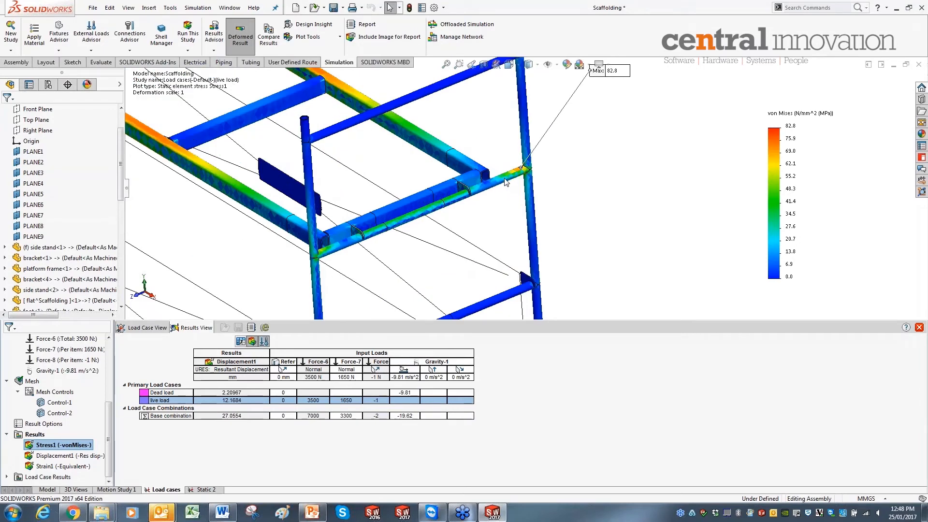
{"action": "scroll", "coordinate": [506, 182], "scroll_direction": "down", "scroll_amount": 1}
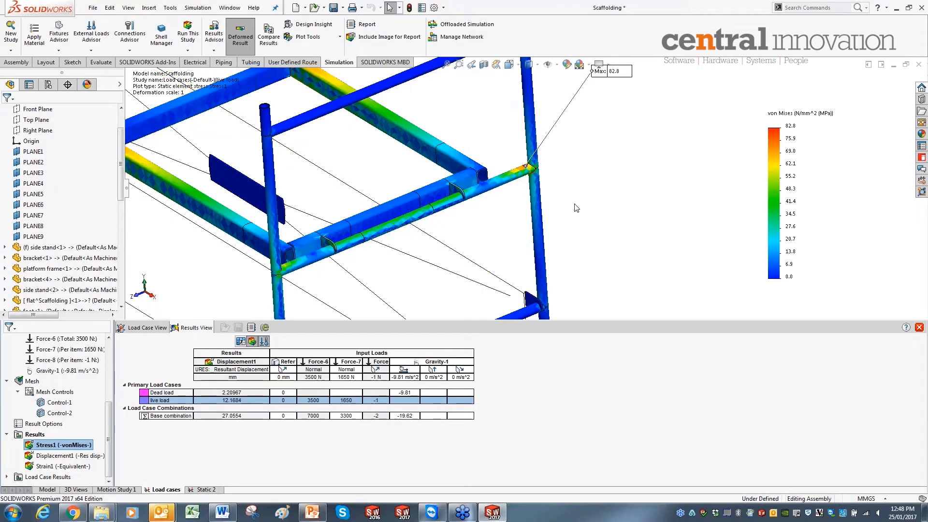
{"action": "scroll", "coordinate": [613, 187], "scroll_direction": "up", "scroll_amount": 2}
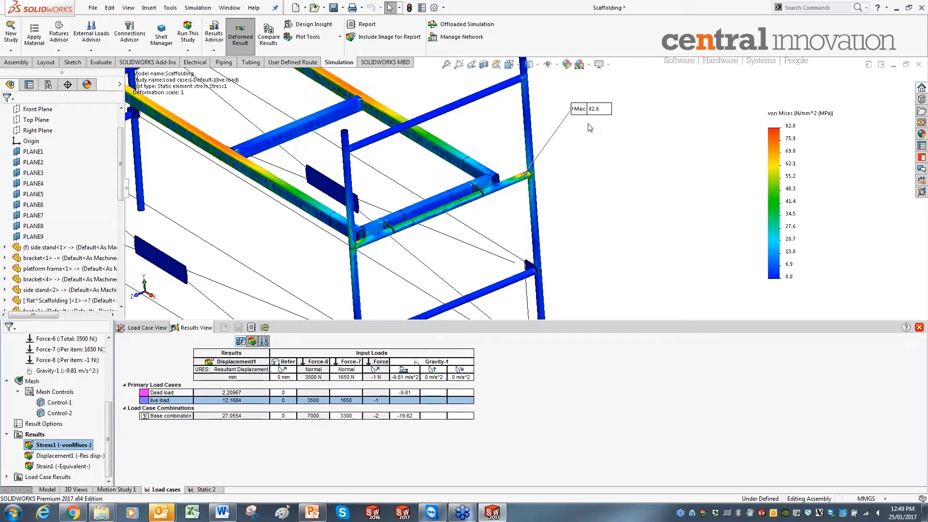
{"action": "scroll", "coordinate": [584, 162], "scroll_direction": "up", "scroll_amount": 5}
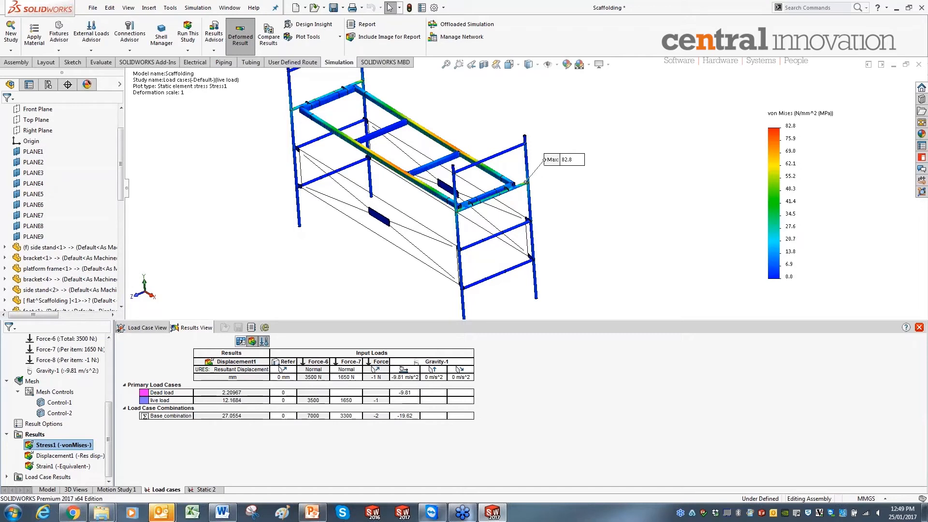
Step: Show the von Mises stress plot for the Dead load case and place its maximum label beside the peak near the platform's far end
{"action": "double_click", "coordinate": [143, 393]}
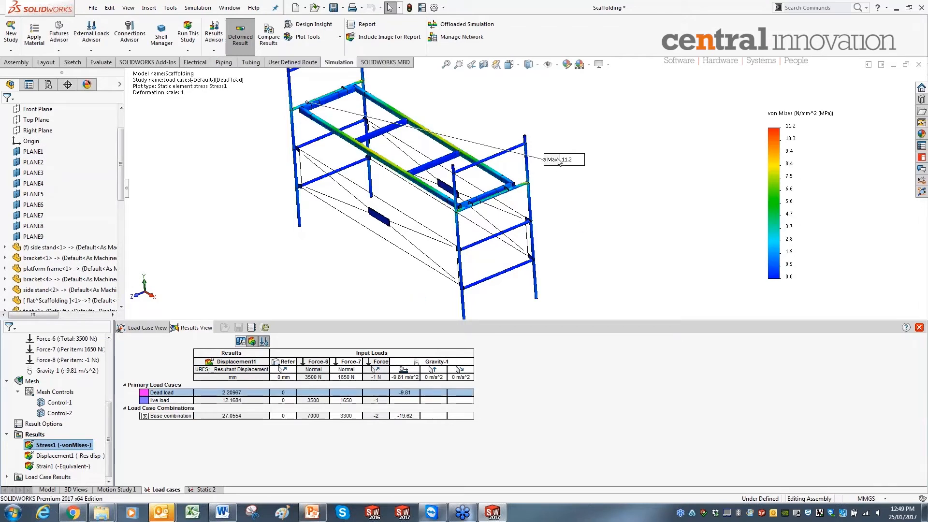
{"action": "mouse_move", "coordinate": [558, 165]}
{"action": "left_mouse_down"}
{"action": "mouse_move", "coordinate": [496, 89]}
{"action": "mouse_move", "coordinate": [281, 95]}
{"action": "mouse_move", "coordinate": [284, 109]}
{"action": "left_mouse_up"}
{"action": "scroll", "coordinate": [283, 106], "scroll_direction": "up", "scroll_amount": 2}
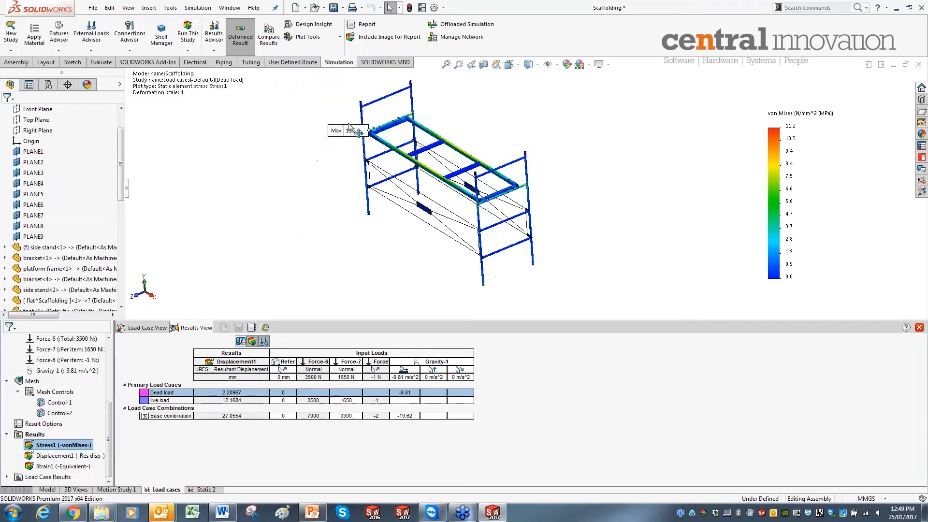
{"action": "scroll", "coordinate": [357, 137], "scroll_direction": "down", "scroll_amount": 4}
{"action": "left_click_drag", "start_coordinate": [359, 131], "coordinate": [370, 110]}
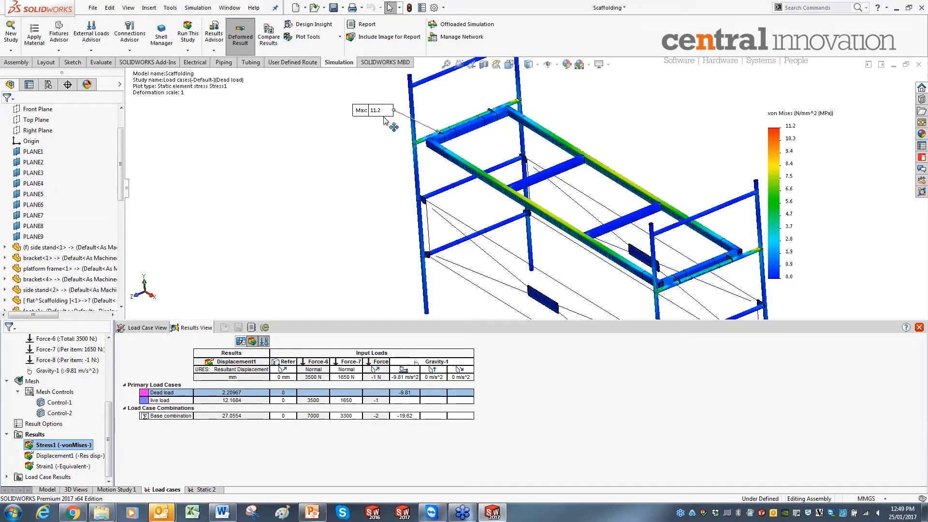
{"action": "key", "text": "f"}
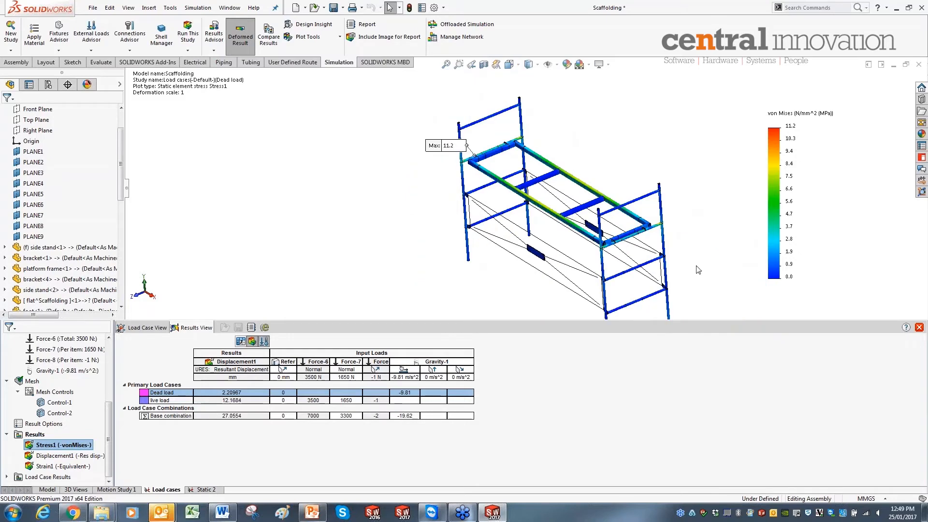
{"action": "scroll", "coordinate": [694, 267], "scroll_direction": "down", "scroll_amount": 1}
{"action": "scroll", "coordinate": [679, 267], "scroll_direction": "up", "scroll_amount": 1}
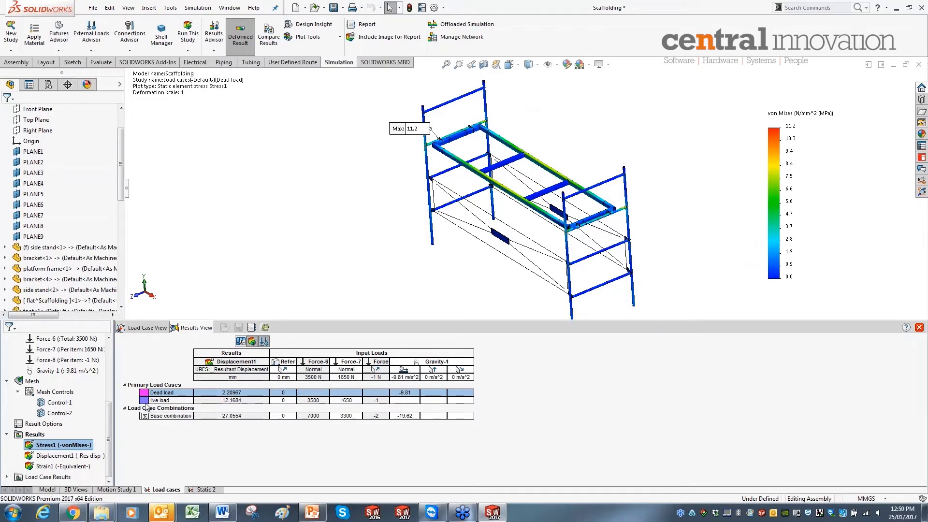
Step: Display the resultant displacement plot for the Dead load case and move its maximum label just outside the near side stand
{"action": "double_click", "coordinate": [57, 455]}
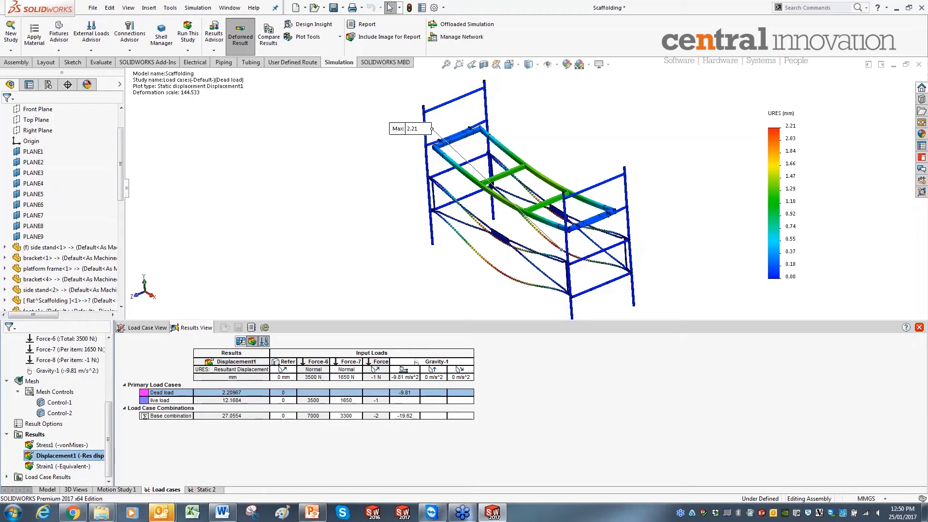
{"action": "left_click_drag", "start_coordinate": [402, 132], "coordinate": [532, 276]}
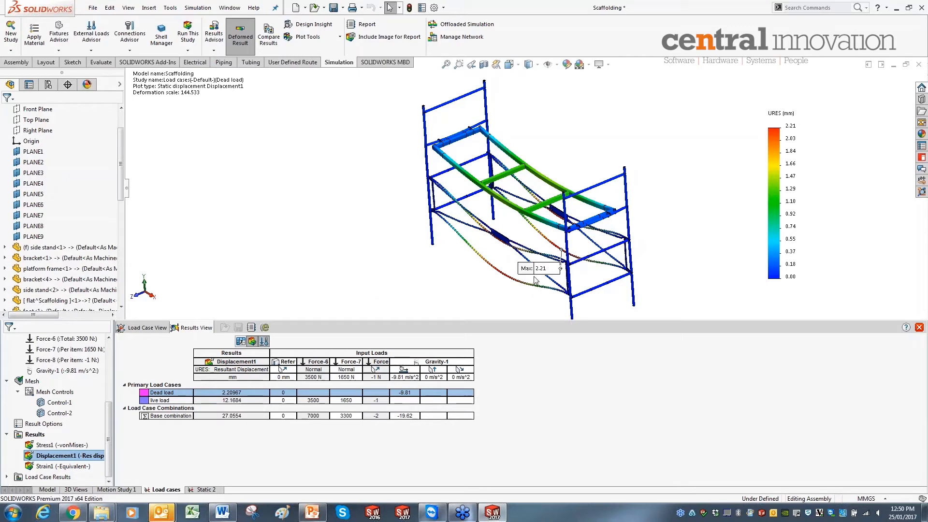
{"action": "left_click_drag", "start_coordinate": [535, 280], "coordinate": [642, 237]}
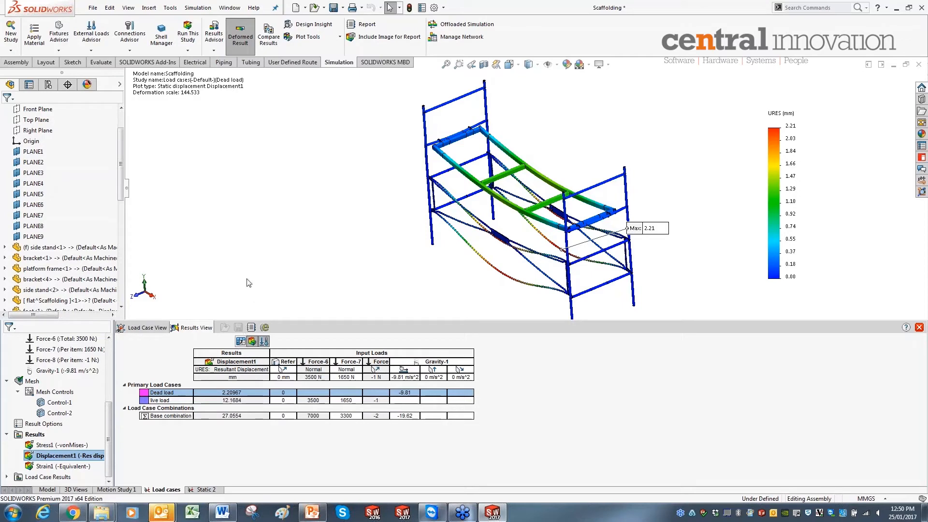
Step: Show the resultant displacement plot for the live load case and move its maximum label above the platform
{"action": "left_click", "coordinate": [144, 401]}
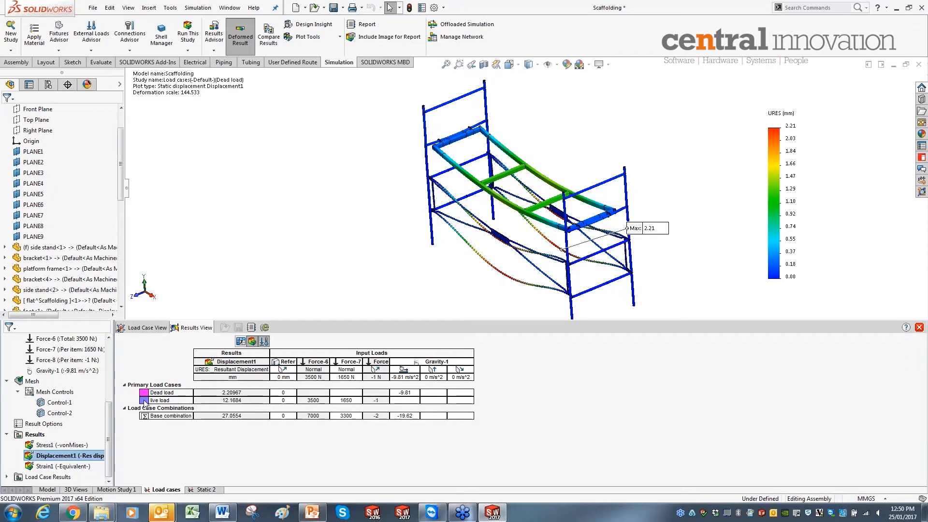
{"action": "double_click", "coordinate": [144, 402]}
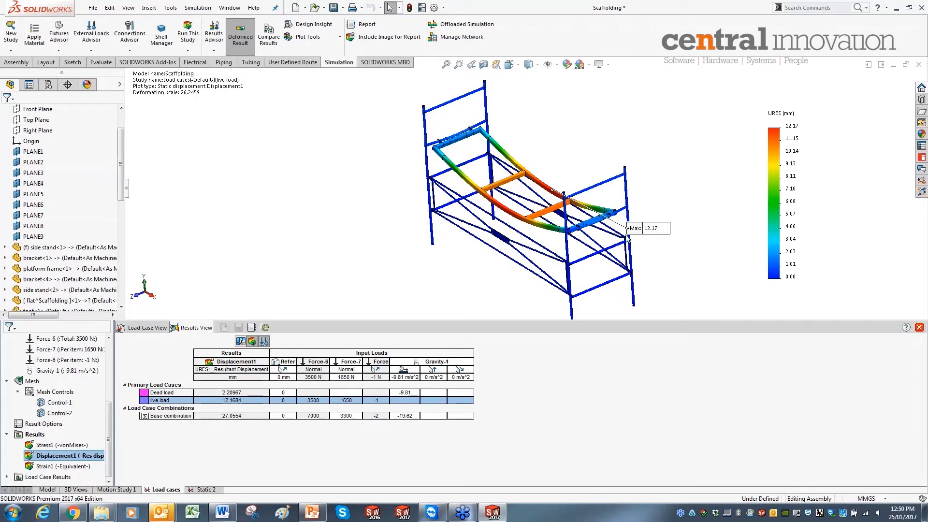
{"action": "mouse_move", "coordinate": [638, 228]}
{"action": "left_mouse_down"}
{"action": "mouse_move", "coordinate": [637, 190]}
{"action": "mouse_move", "coordinate": [600, 124]}
{"action": "left_mouse_up"}
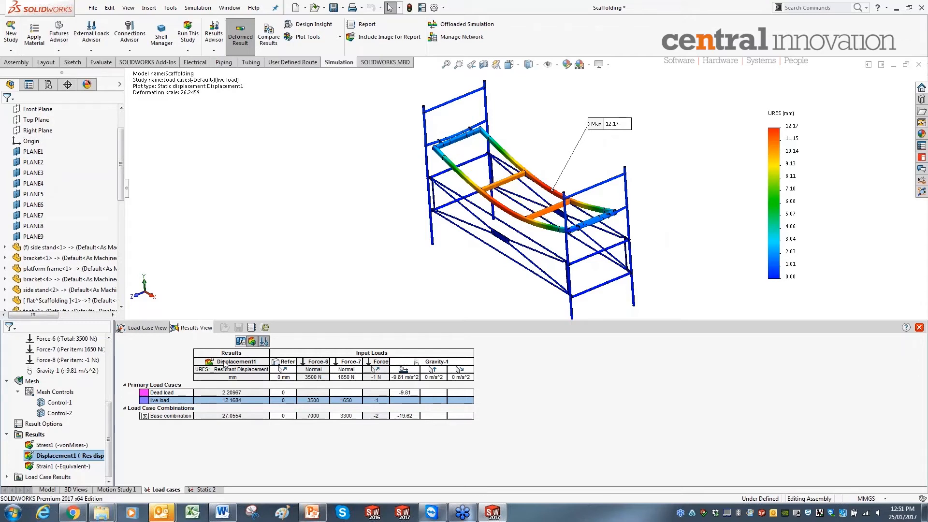
Step: Show the resultant displacement plot for the Base combination load case combination
{"action": "left_click", "coordinate": [146, 418]}
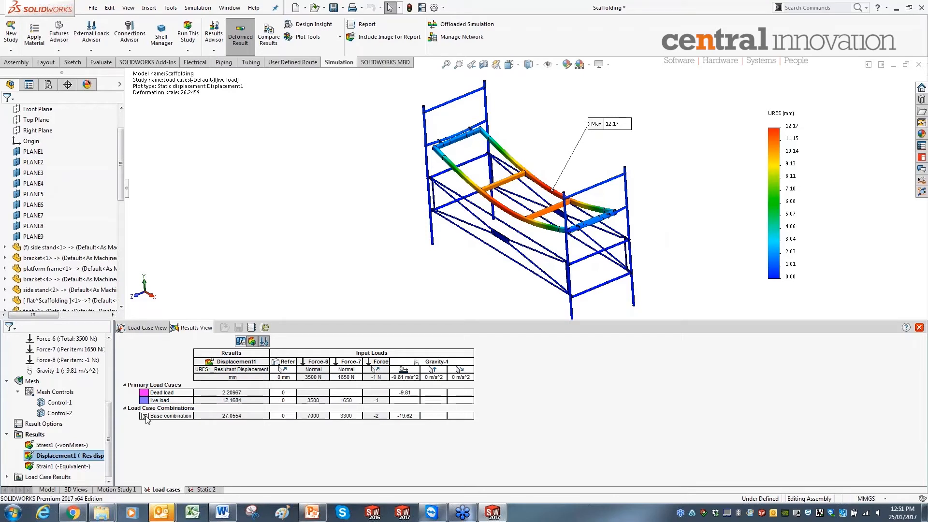
{"action": "double_click", "coordinate": [146, 417]}
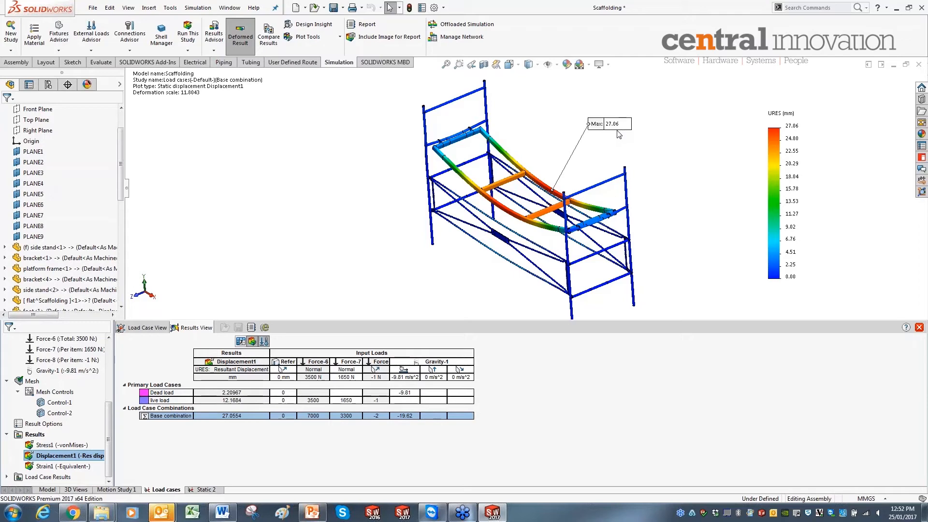
{"action": "scroll", "coordinate": [636, 179], "scroll_direction": "up", "scroll_amount": 2}
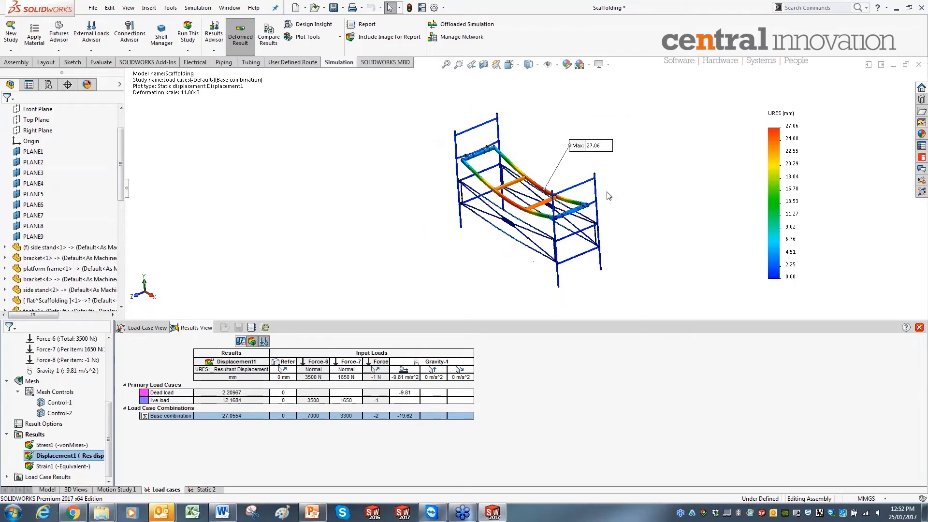
Step: Switch to the Load Case Manager Webinar 2017 presentation in PowerPoint
{"action": "left_click", "coordinate": [312, 514]}
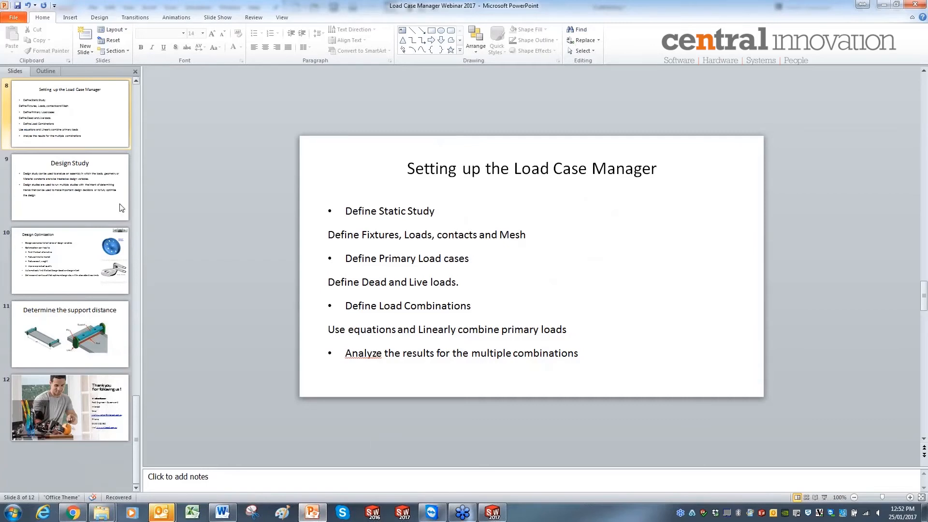
Step: Show the Design Study slide of the webinar presentation
{"action": "left_click", "coordinate": [84, 186]}
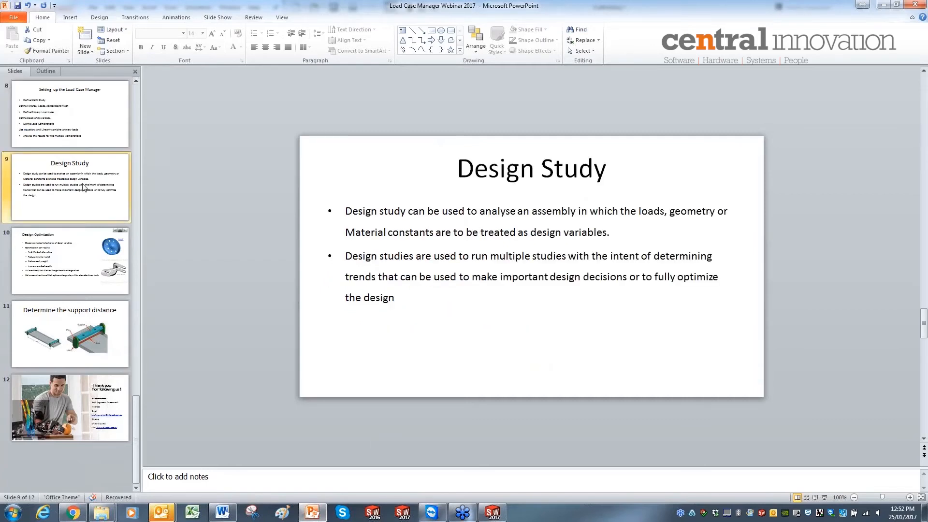
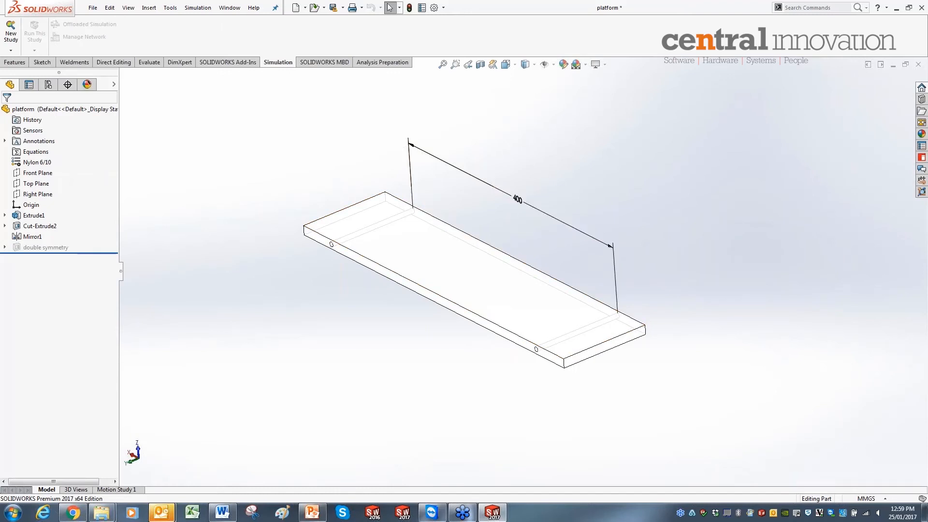
Step: Unsuppress the platform part's double symmetry cut and review its feature definition
{"action": "right_click", "coordinate": [41, 247]}
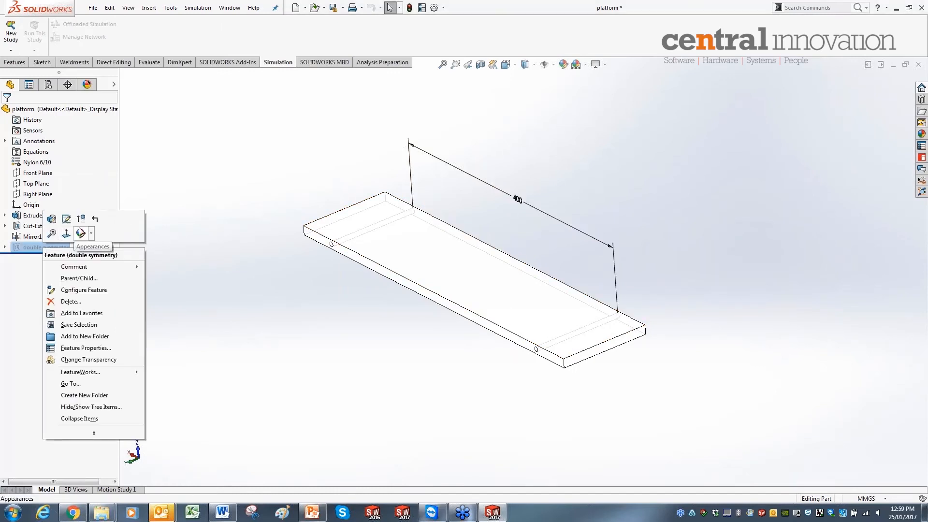
{"action": "left_click", "coordinate": [81, 220]}
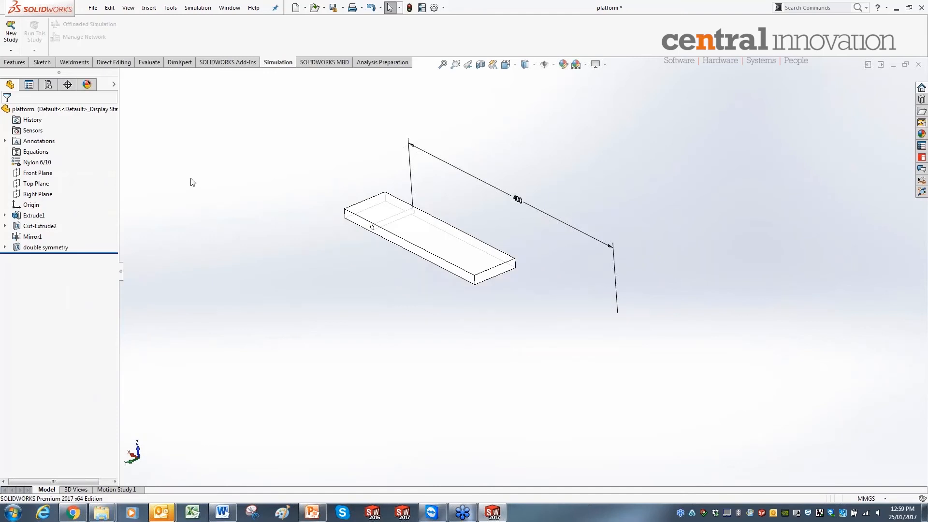
{"action": "left_click", "coordinate": [48, 248]}
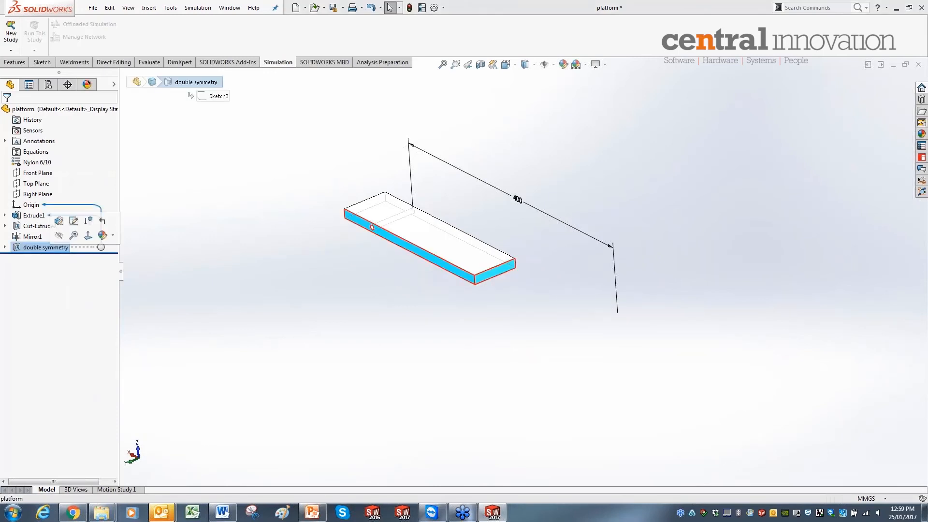
{"action": "left_click", "coordinate": [59, 221]}
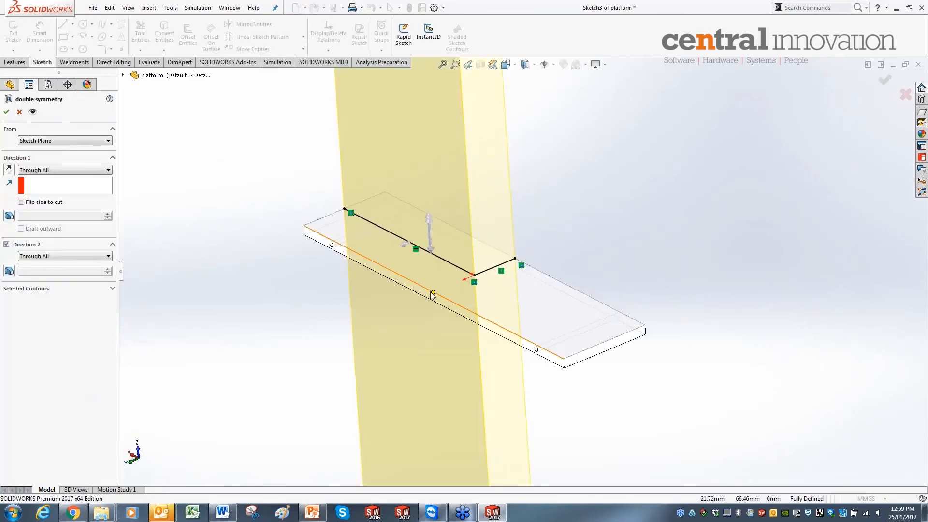
{"action": "left_click", "coordinate": [19, 112]}
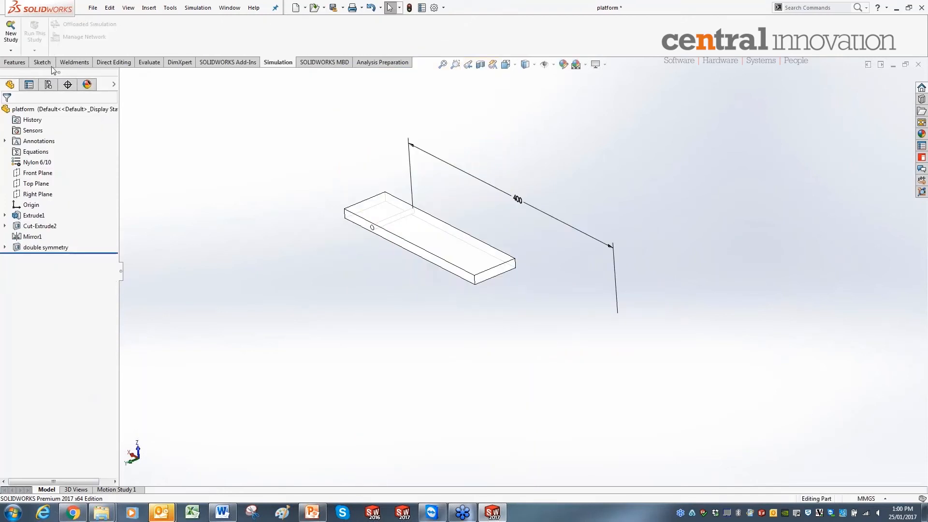
Step: Create a new static simulation study named 100g for the platform
{"action": "left_click", "coordinate": [10, 50]}
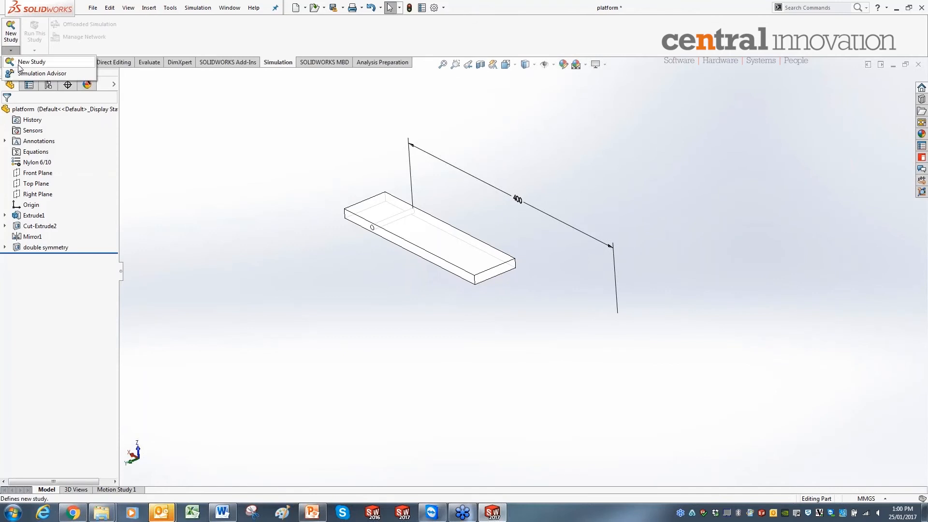
{"action": "left_click", "coordinate": [20, 67]}
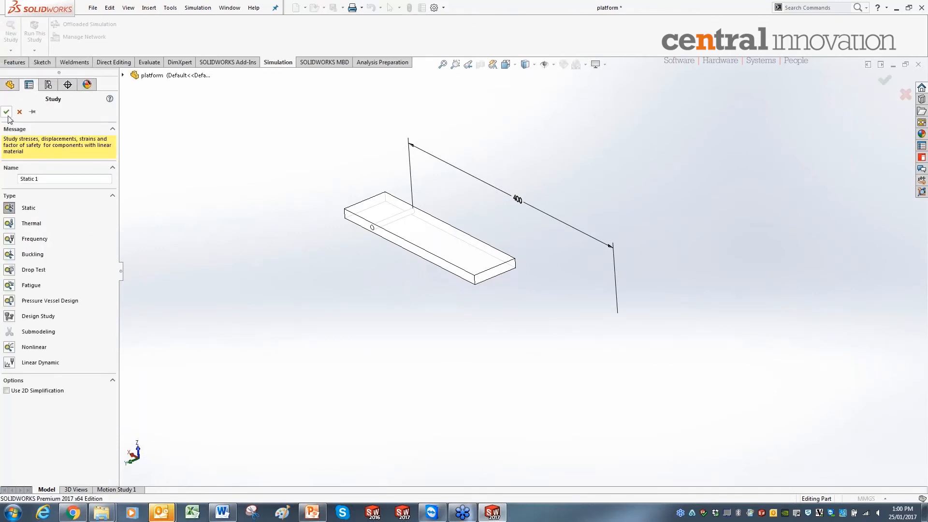
{"action": "left_click_drag", "start_coordinate": [46, 179], "coordinate": [5, 186]}
{"action": "type", "text": "100g"}
{"action": "left_click", "coordinate": [9, 114]}
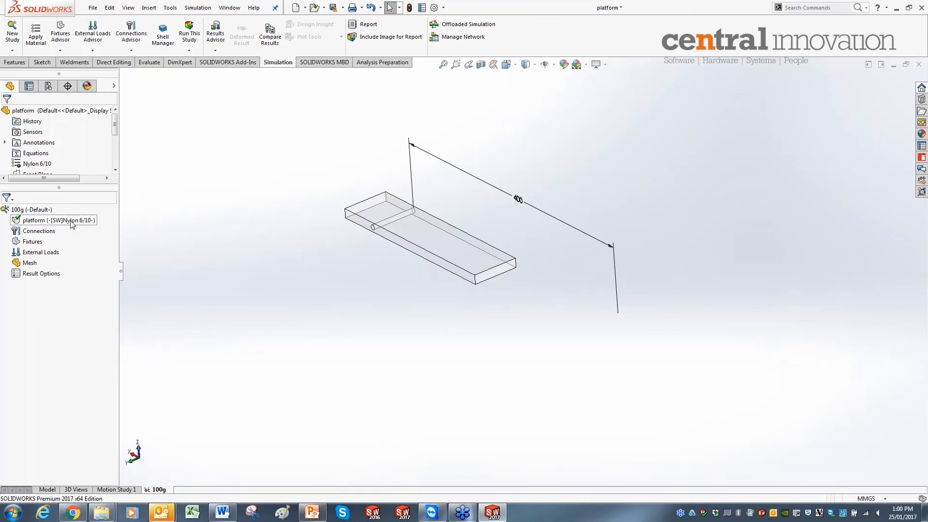
Step: Apply a fixed hinge fixture to the cylindrical face of the platform's cross hole
{"action": "right_click", "coordinate": [39, 242]}
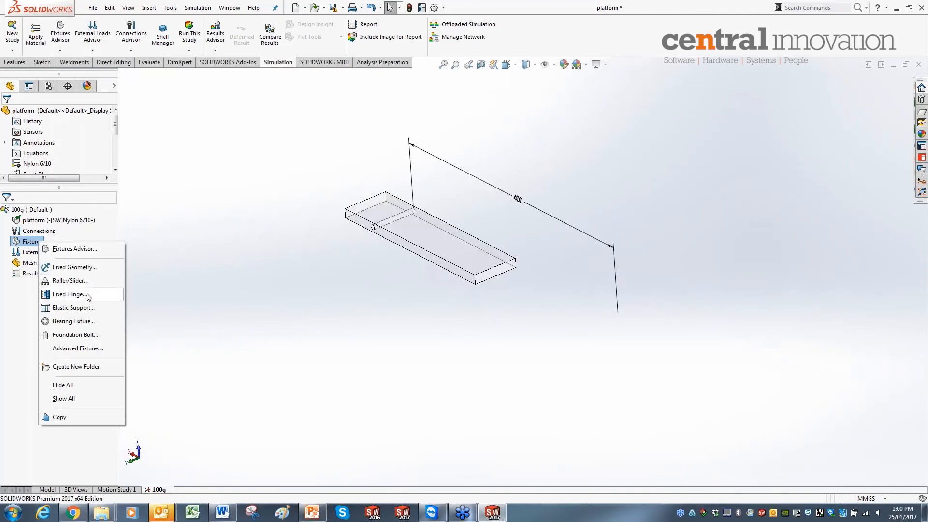
{"action": "left_click", "coordinate": [68, 294]}
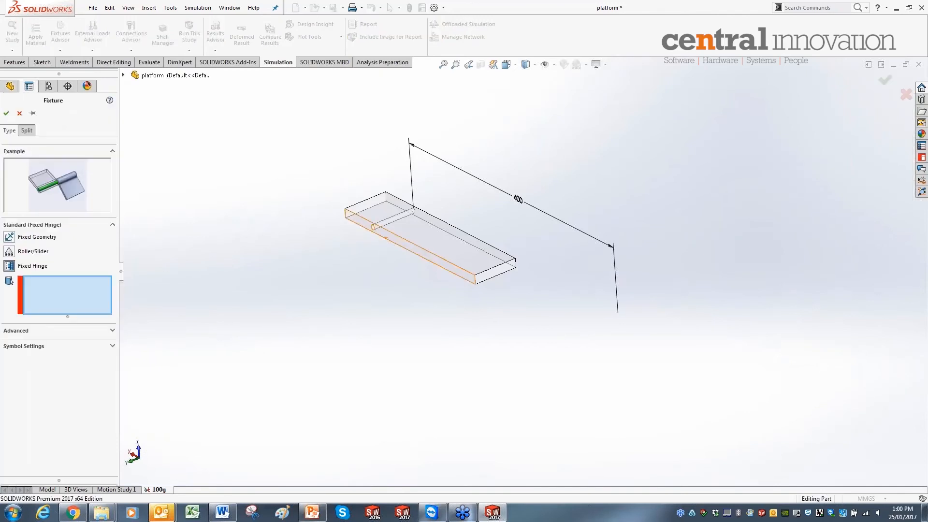
{"action": "scroll", "coordinate": [401, 247], "scroll_direction": "down", "scroll_amount": 6}
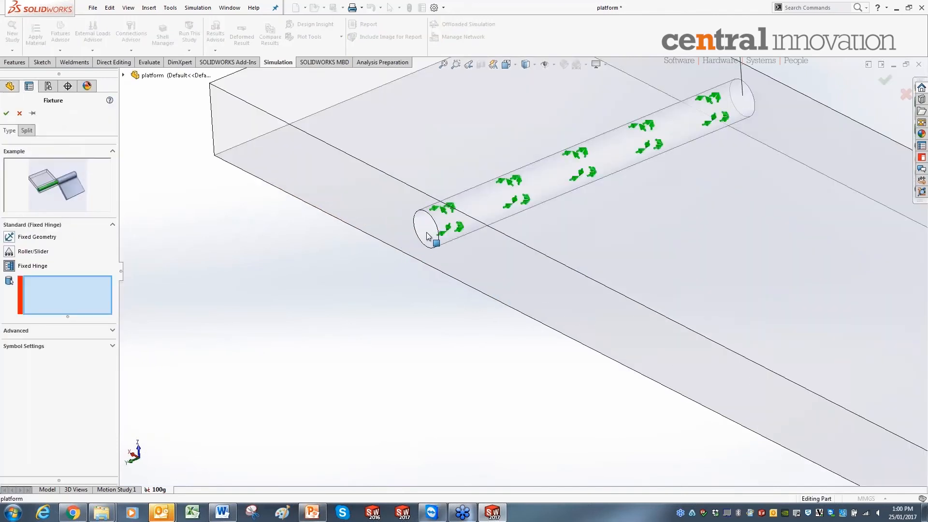
{"action": "left_click", "coordinate": [431, 235]}
{"action": "scroll", "coordinate": [517, 326], "scroll_direction": "up", "scroll_amount": 6}
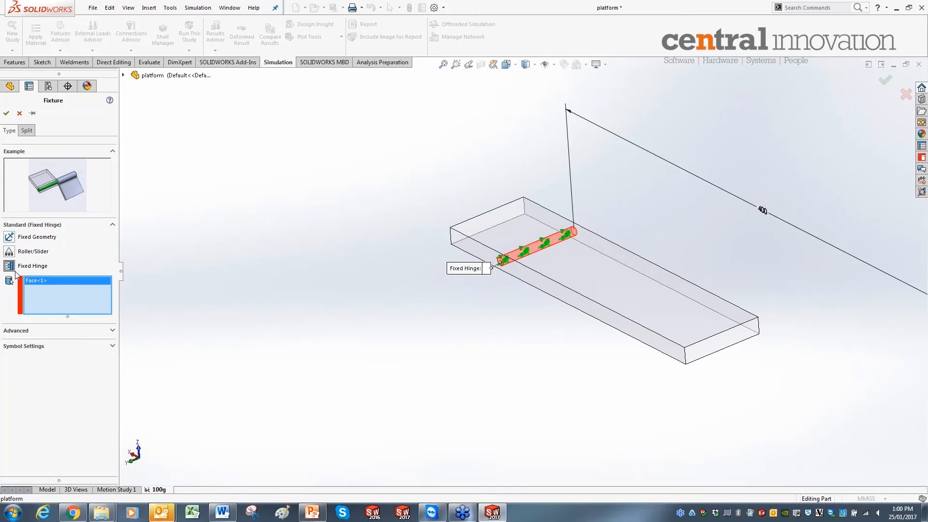
{"action": "left_click", "coordinate": [7, 114]}
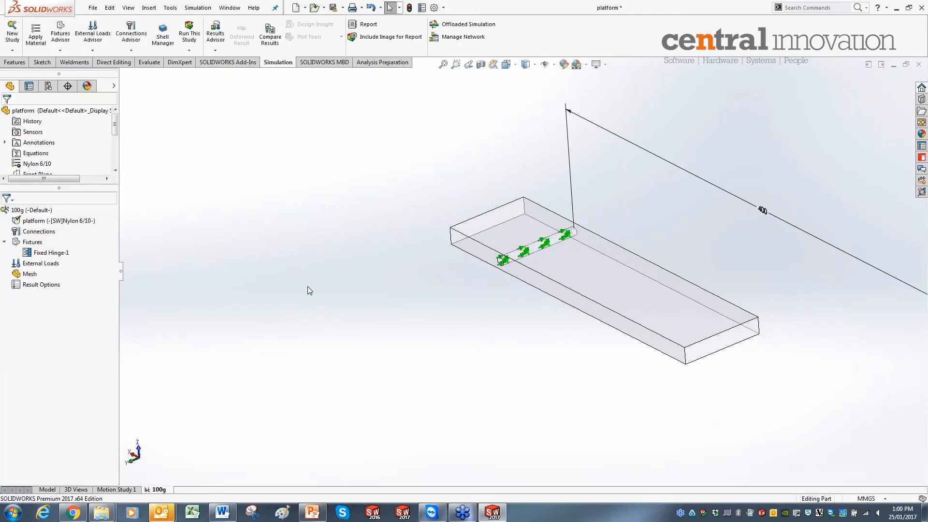
Step: Add a symmetry fixture on the two faces of the platform exposed by the double symmetry cut
{"action": "left_click", "coordinate": [33, 242]}
{"action": "right_click", "coordinate": [36, 243]}
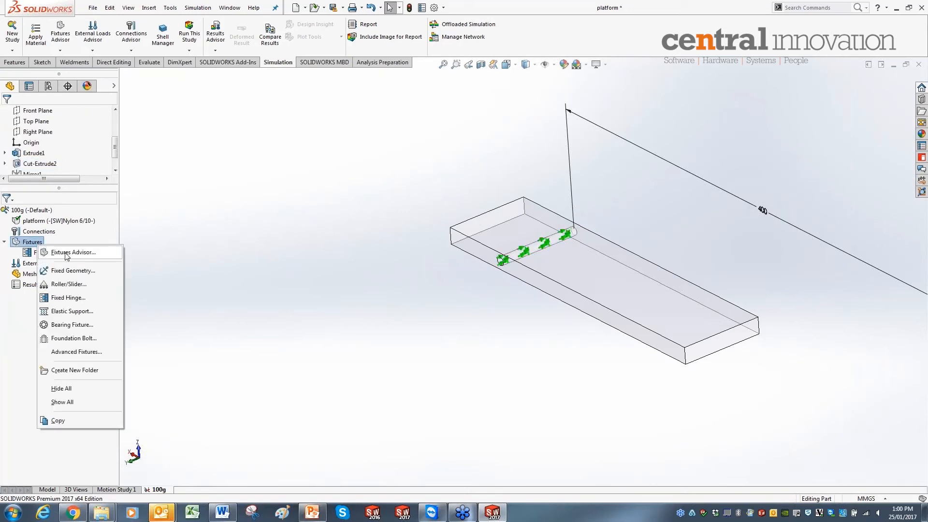
{"action": "left_click", "coordinate": [95, 352]}
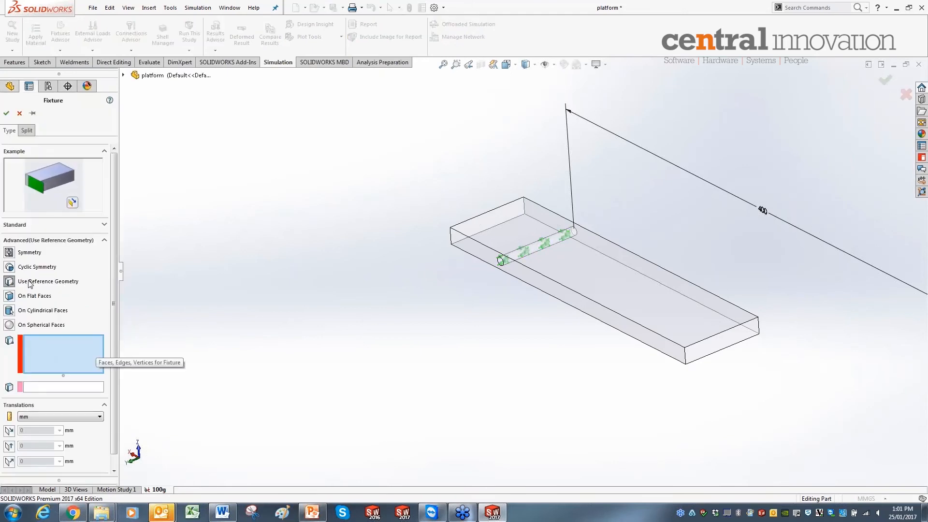
{"action": "left_click", "coordinate": [9, 253]}
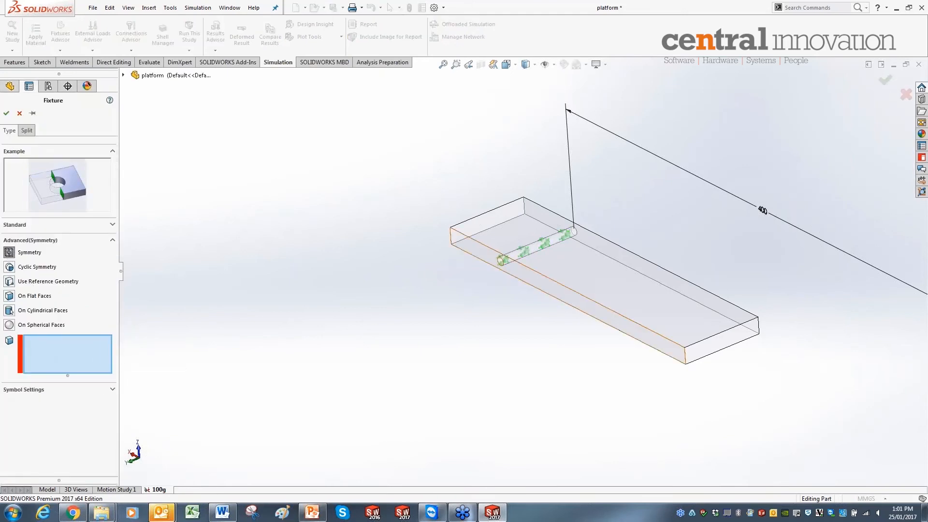
{"action": "left_click", "coordinate": [665, 350]}
{"action": "left_click", "coordinate": [721, 347]}
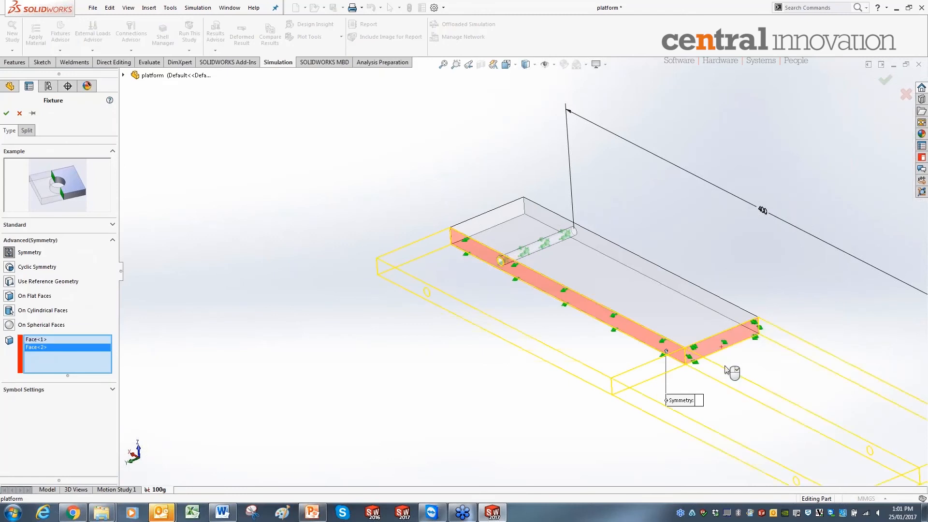
{"action": "scroll", "coordinate": [724, 373], "scroll_direction": "up", "scroll_amount": 4}
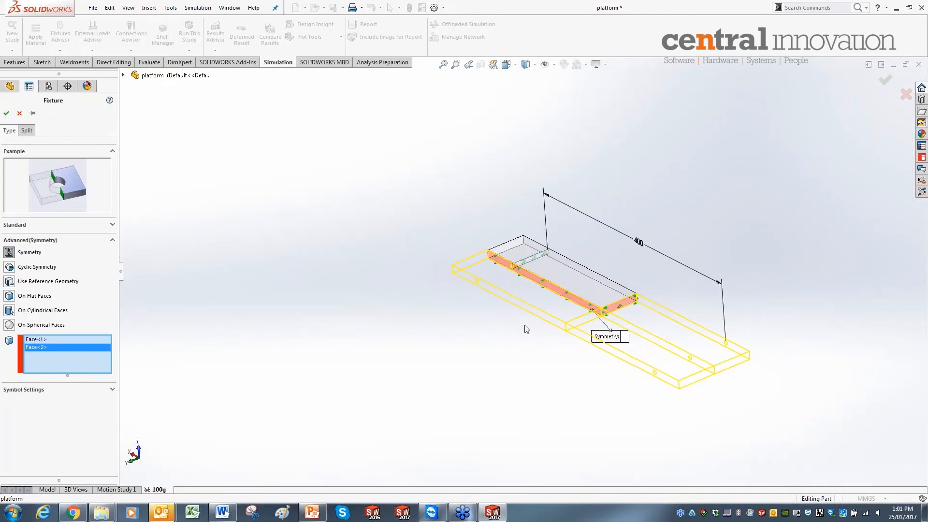
{"action": "left_click", "coordinate": [7, 113]}
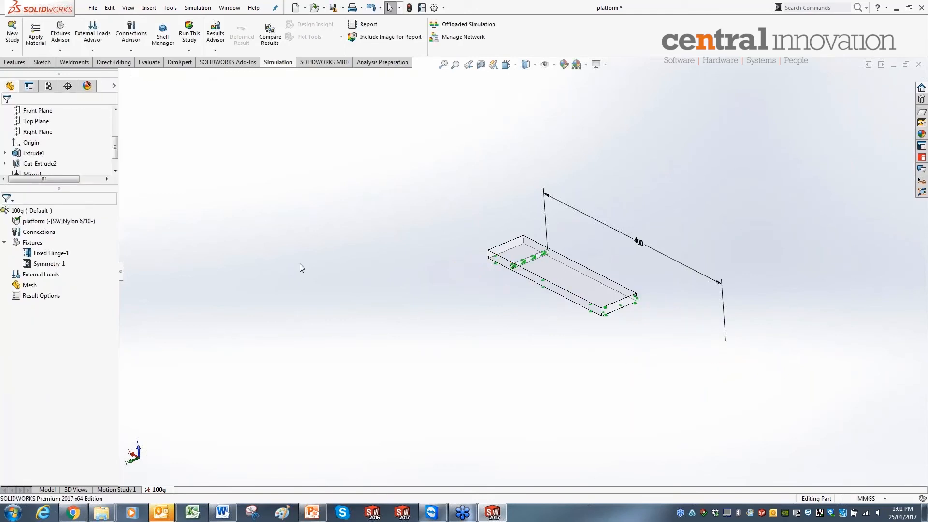
Step: Apply a downward gravity load of 981 m/s^2 to the platform, using the Front Plane as reference
{"action": "right_click", "coordinate": [34, 274]}
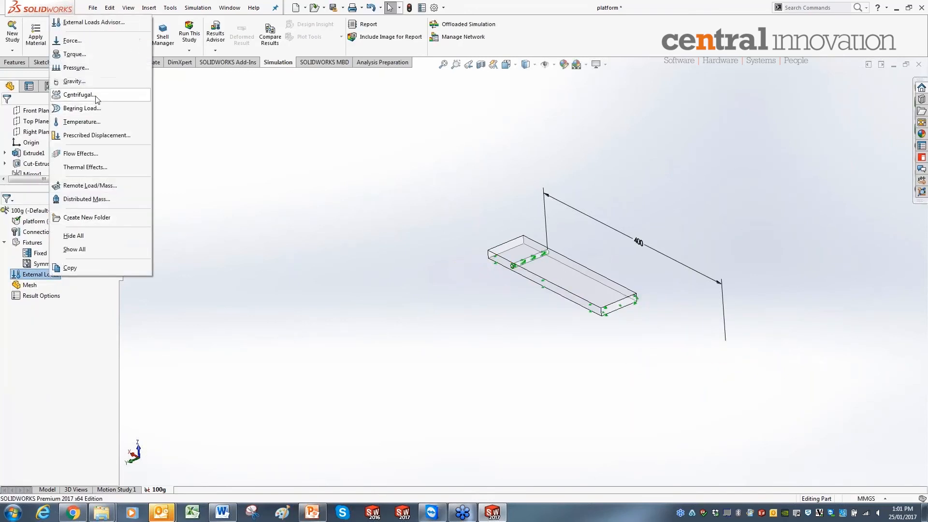
{"action": "left_click", "coordinate": [93, 88]}
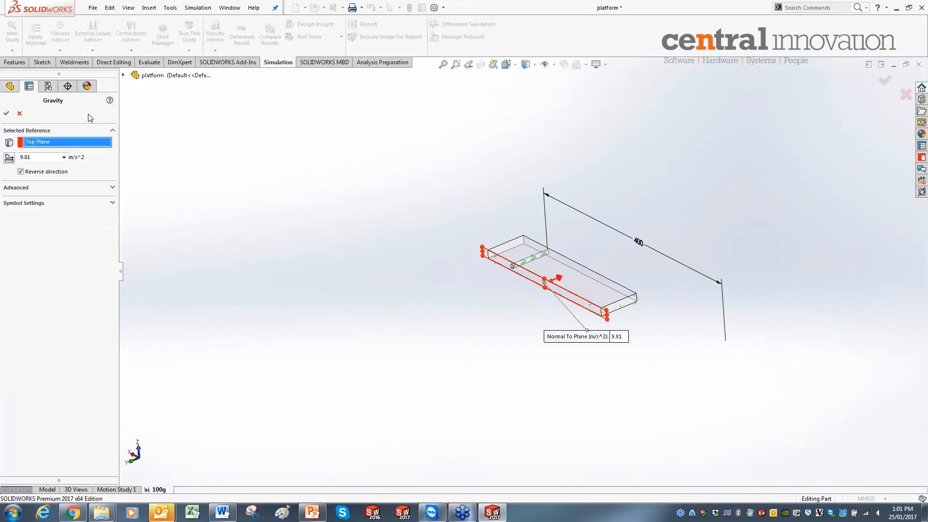
{"action": "scroll", "coordinate": [556, 285], "scroll_direction": "down", "scroll_amount": 4}
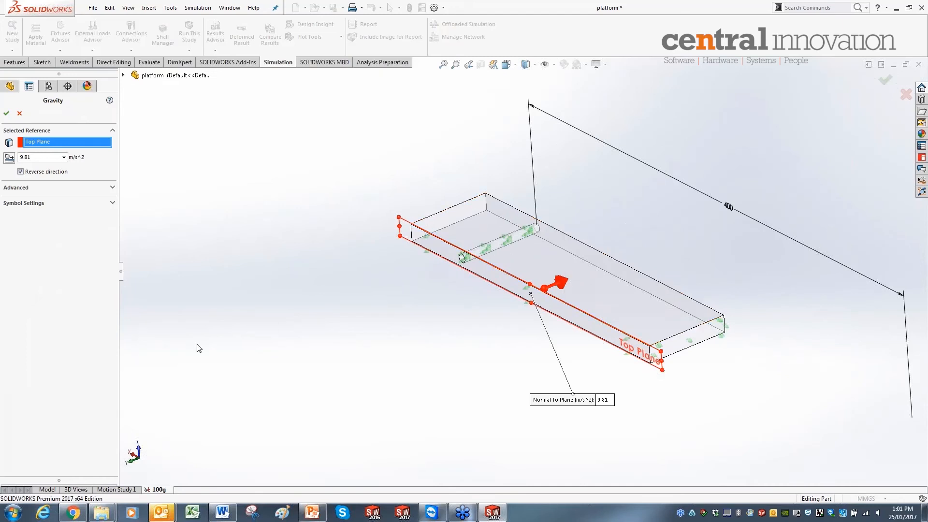
{"action": "left_click", "coordinate": [124, 75]}
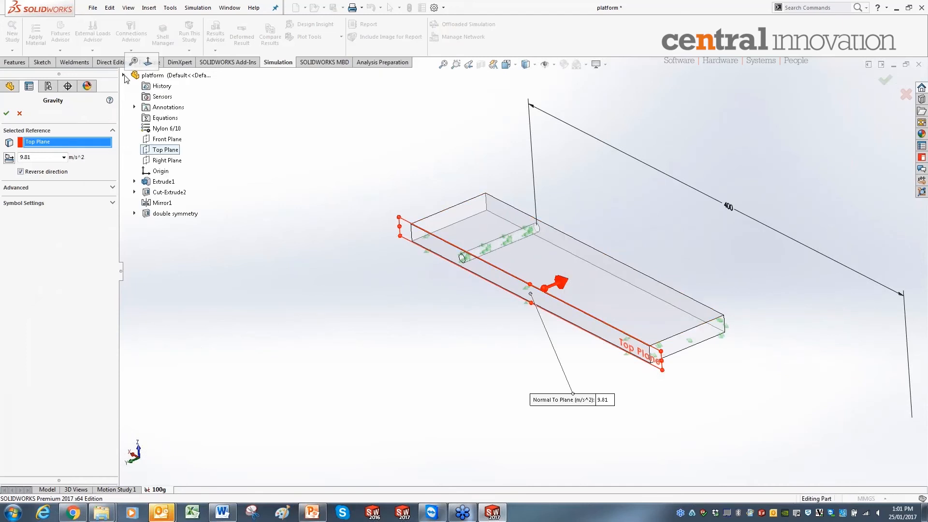
{"action": "left_click", "coordinate": [160, 140]}
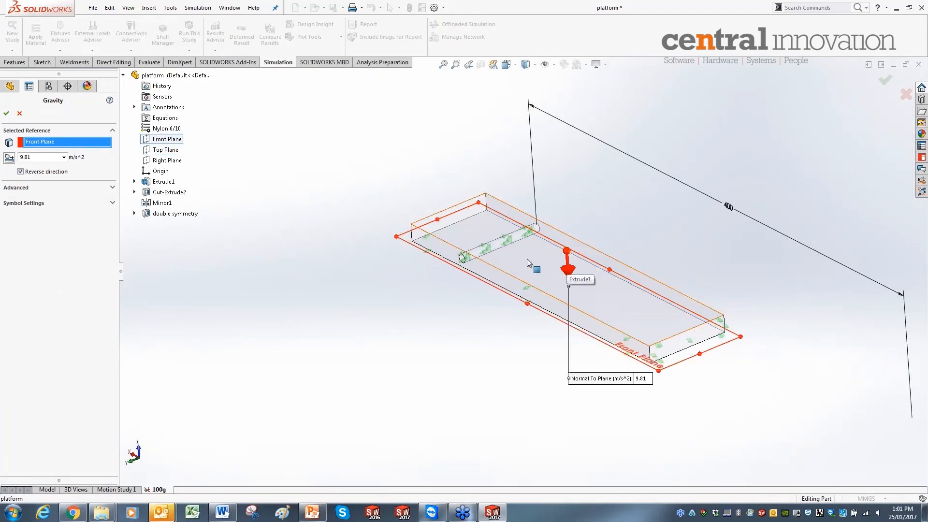
{"action": "left_click_drag", "start_coordinate": [39, 158], "coordinate": [14, 163]}
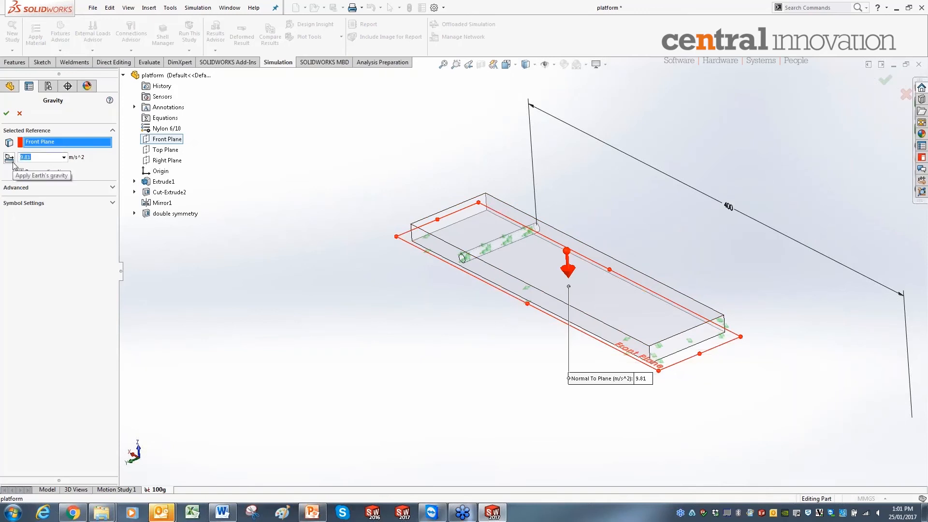
{"action": "type", "text": "981"}
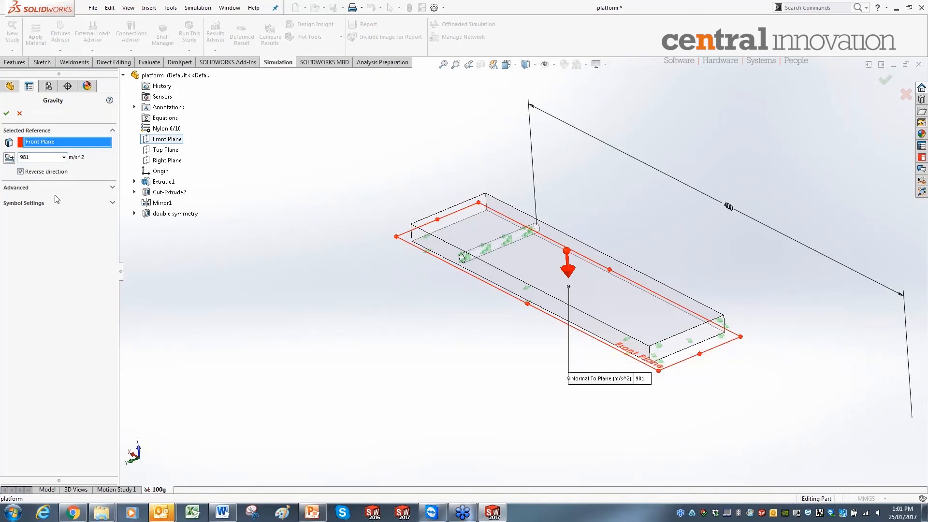
{"action": "left_click", "coordinate": [6, 113]}
{"action": "scroll", "coordinate": [389, 303], "scroll_direction": "up", "scroll_amount": 2}
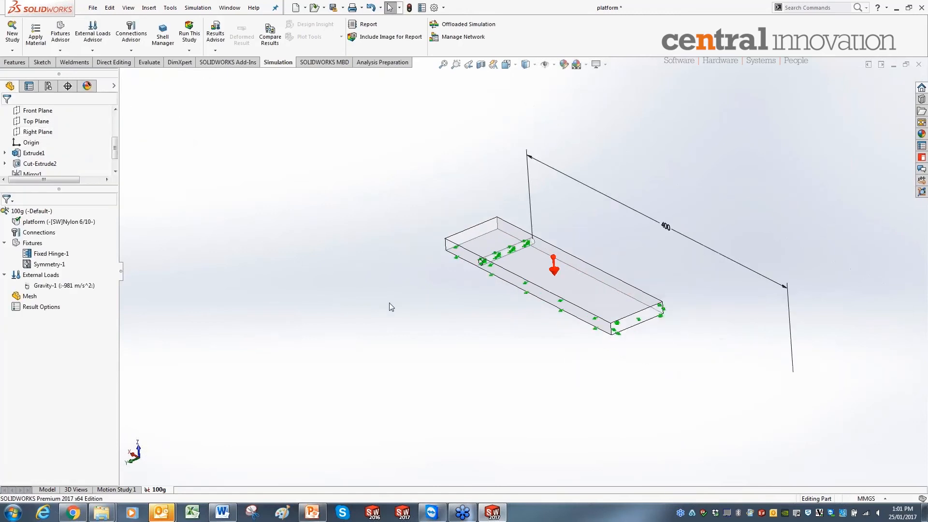
{"action": "scroll", "coordinate": [391, 306], "scroll_direction": "up", "scroll_amount": 1}
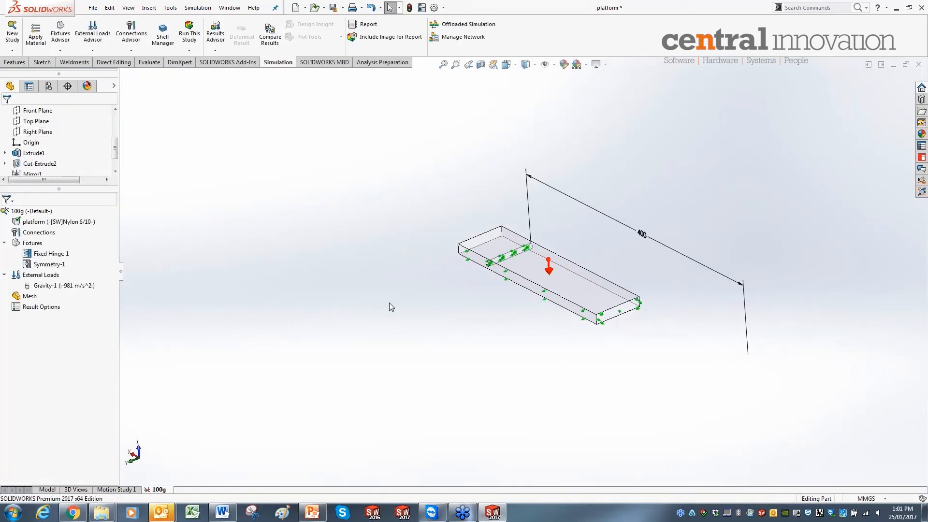
Step: Create a solid mesh of the platform with the mesh parameters enabled
{"action": "right_click", "coordinate": [29, 297]}
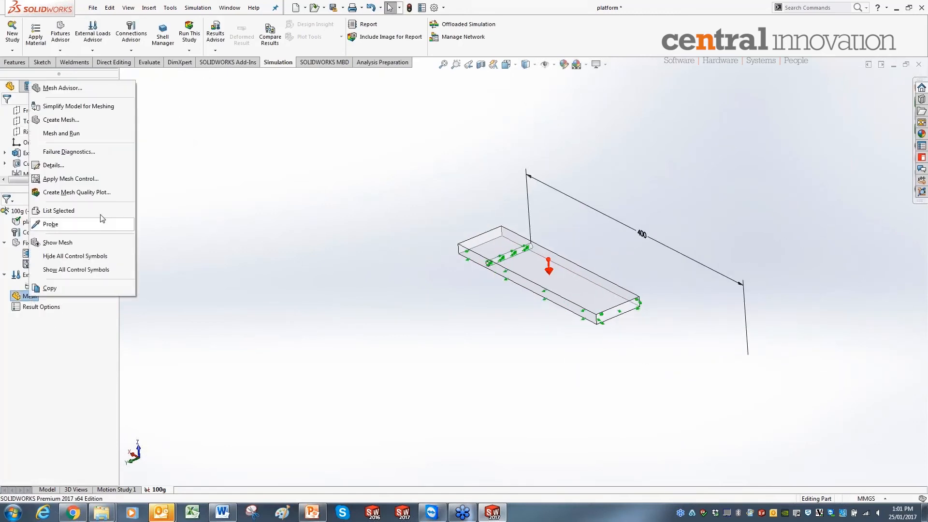
{"action": "left_click", "coordinate": [60, 120]}
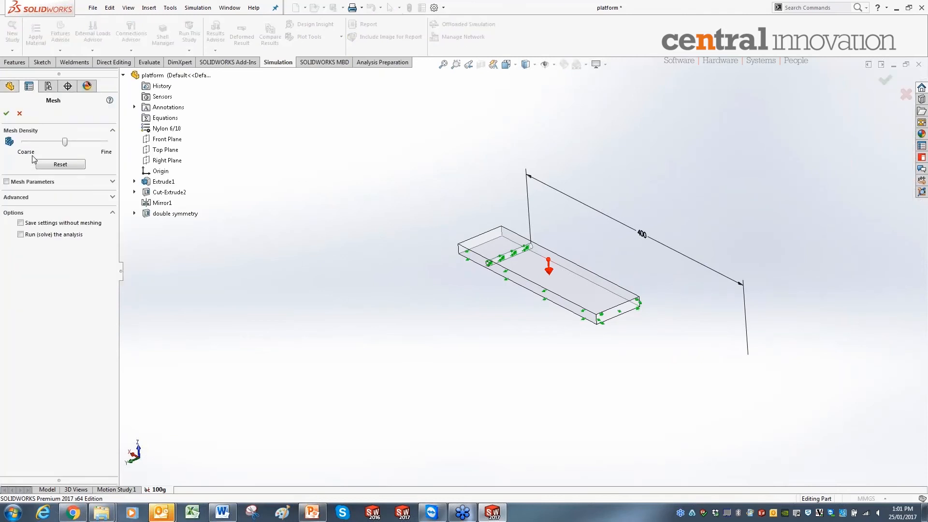
{"action": "left_click", "coordinate": [6, 181]}
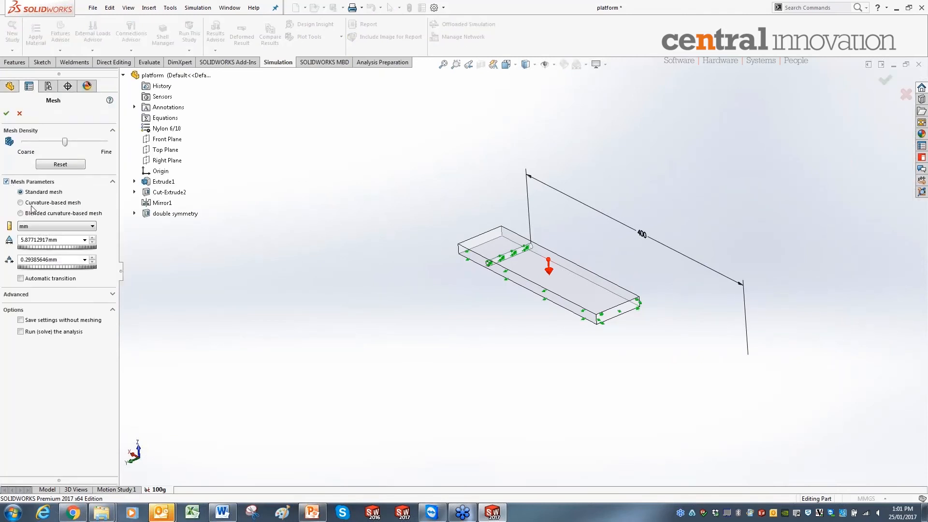
{"action": "left_click", "coordinate": [6, 113]}
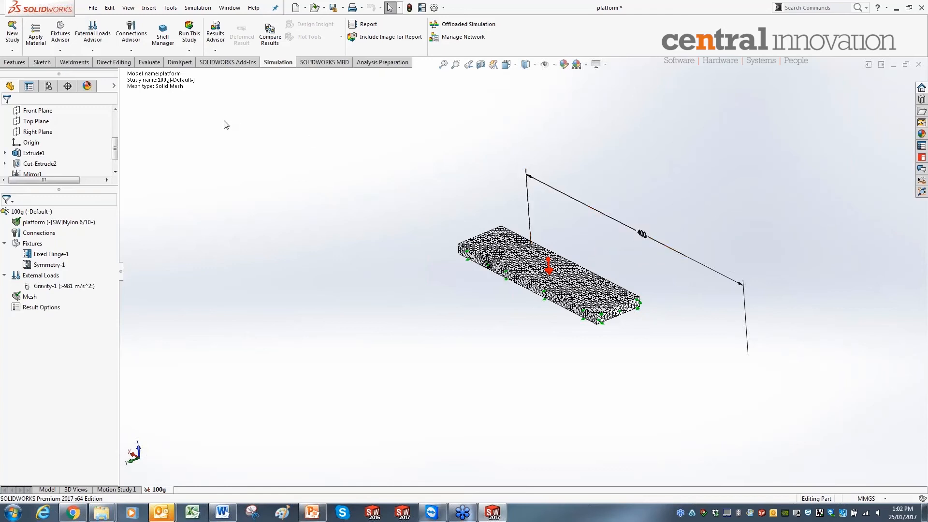
Step: Create a new design study for the platform and turn off its optimization option
{"action": "left_click", "coordinate": [149, 63]}
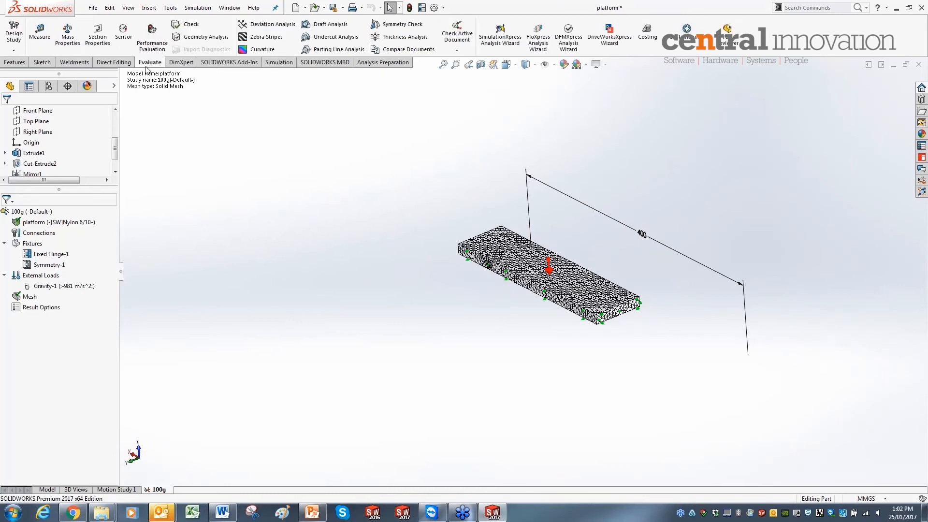
{"action": "left_click", "coordinate": [14, 35]}
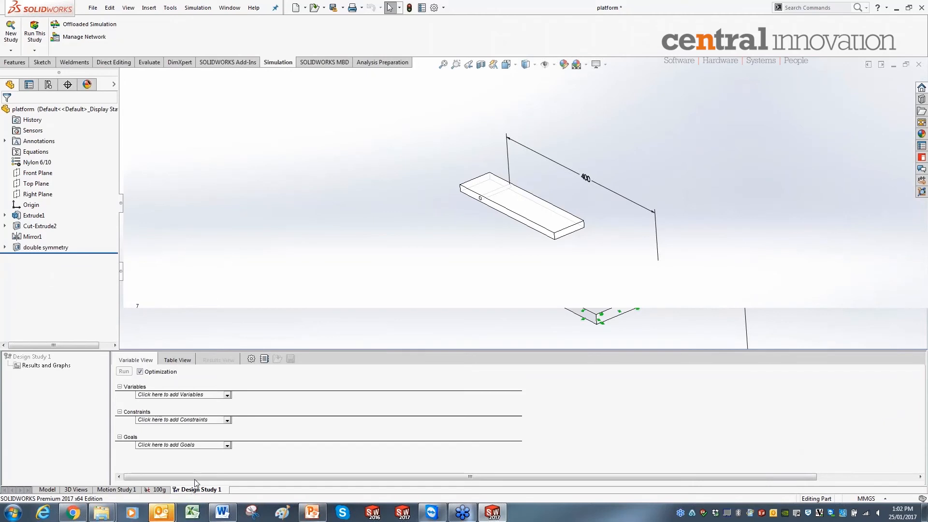
{"action": "left_click", "coordinate": [140, 371]}
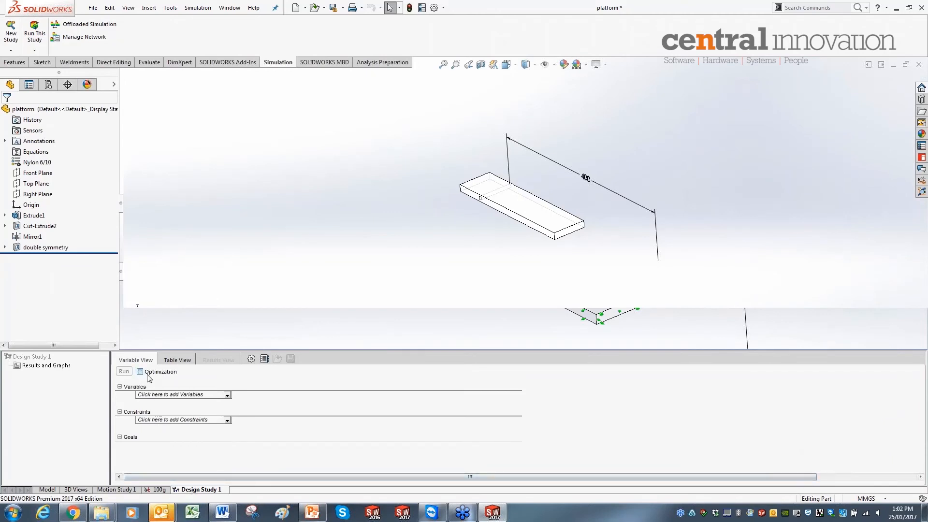
Step: Add a study variable named Distance, linked to the platform's 400 mm support dimension
{"action": "left_click", "coordinate": [158, 395]}
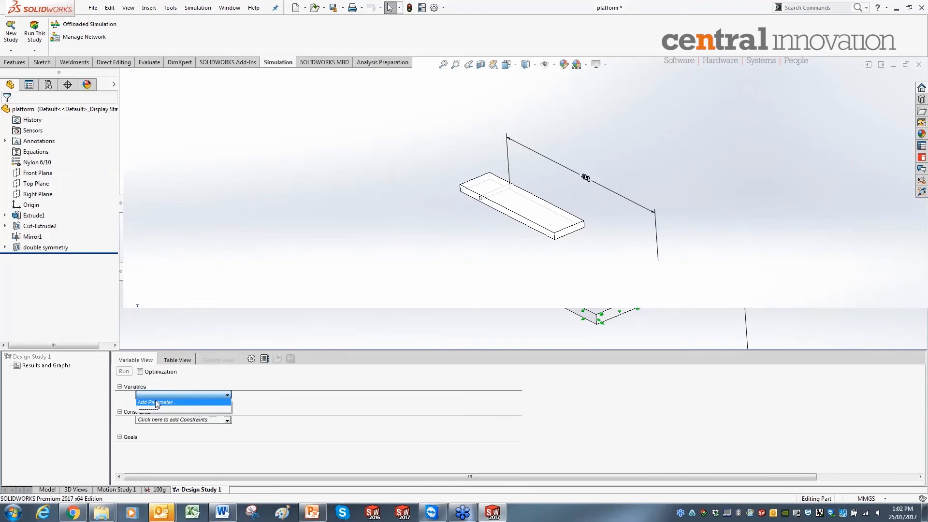
{"action": "left_click", "coordinate": [156, 402]}
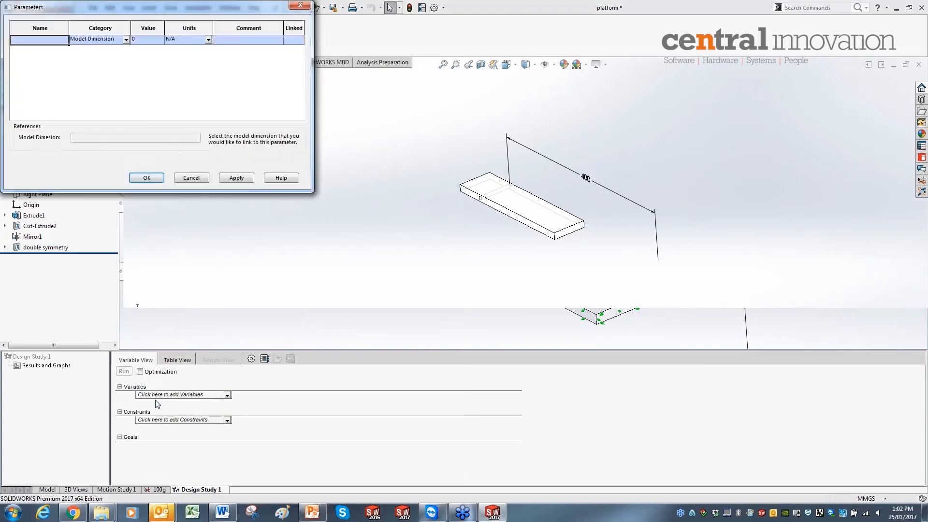
{"action": "left_click", "coordinate": [585, 180]}
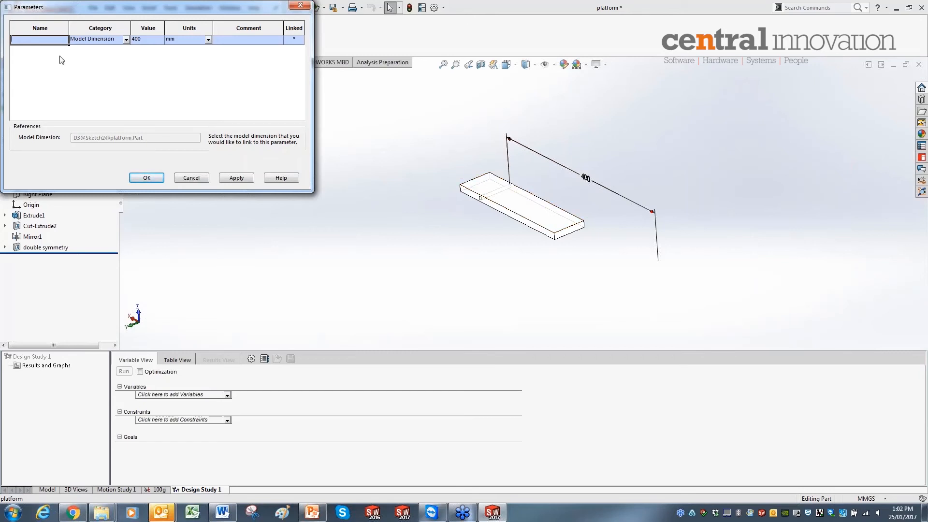
{"action": "left_click", "coordinate": [586, 178]}
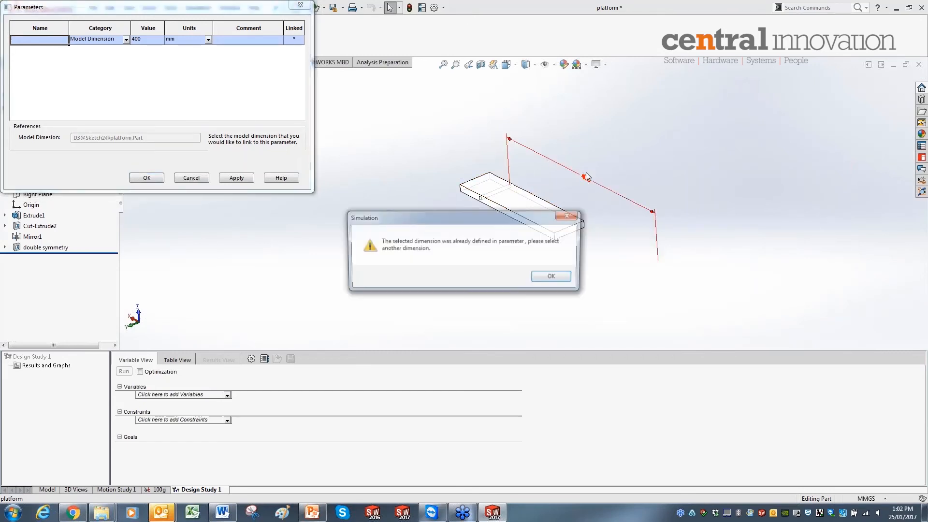
{"action": "left_click", "coordinate": [555, 278]}
{"action": "left_click", "coordinate": [51, 40]}
{"action": "type", "text": "Distance"}
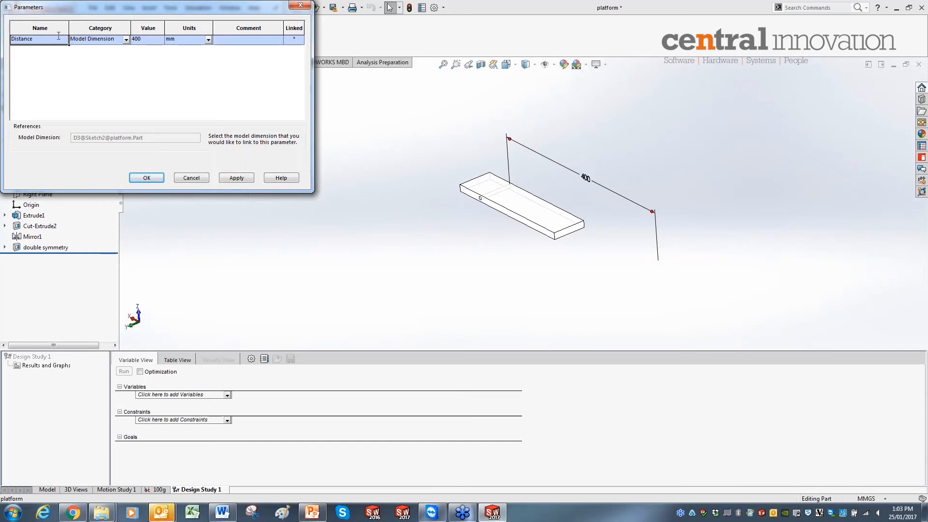
{"action": "left_click", "coordinate": [146, 178]}
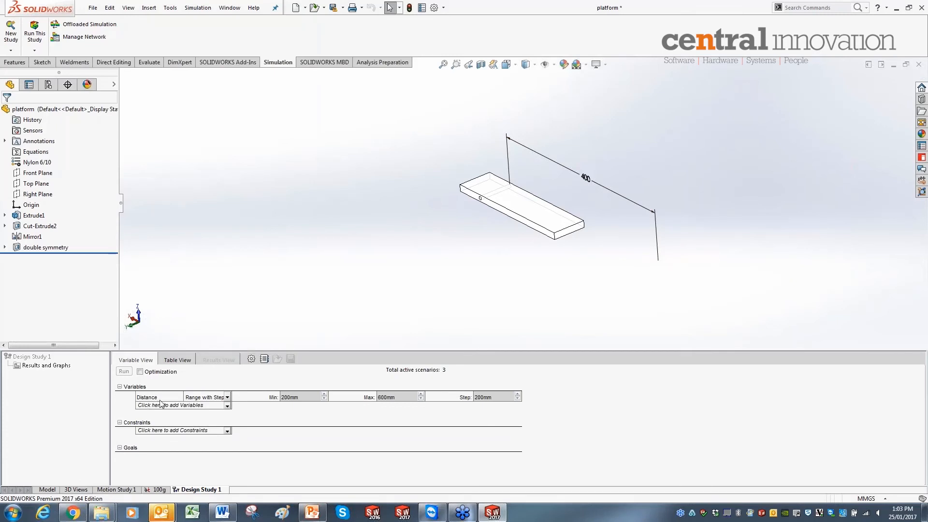
Step: Define the Distance variable with discrete values 475, 425, 375, 325, 275, 225, 175, 125, 75 and 25 mm
{"action": "left_click", "coordinate": [203, 398]}
{"action": "left_click", "coordinate": [203, 398]}
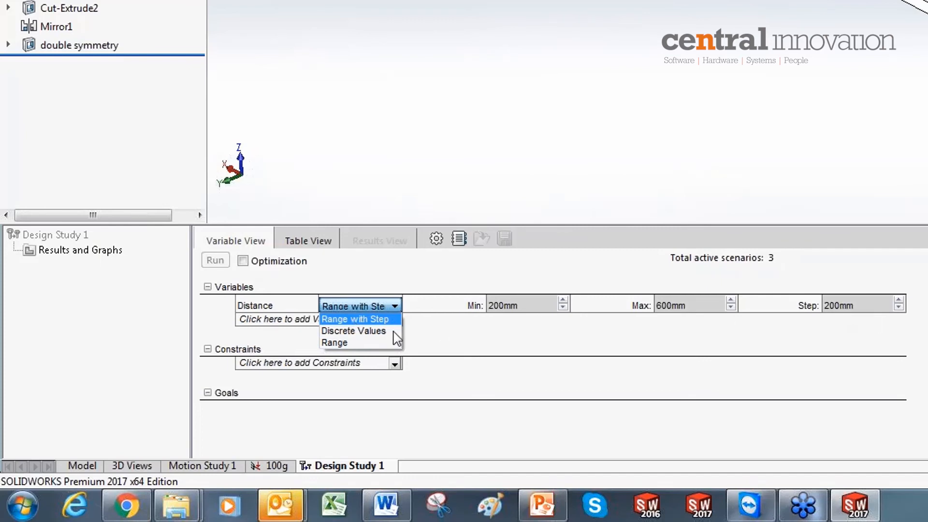
{"action": "left_click", "coordinate": [377, 331]}
{"action": "left_click", "coordinate": [443, 310]}
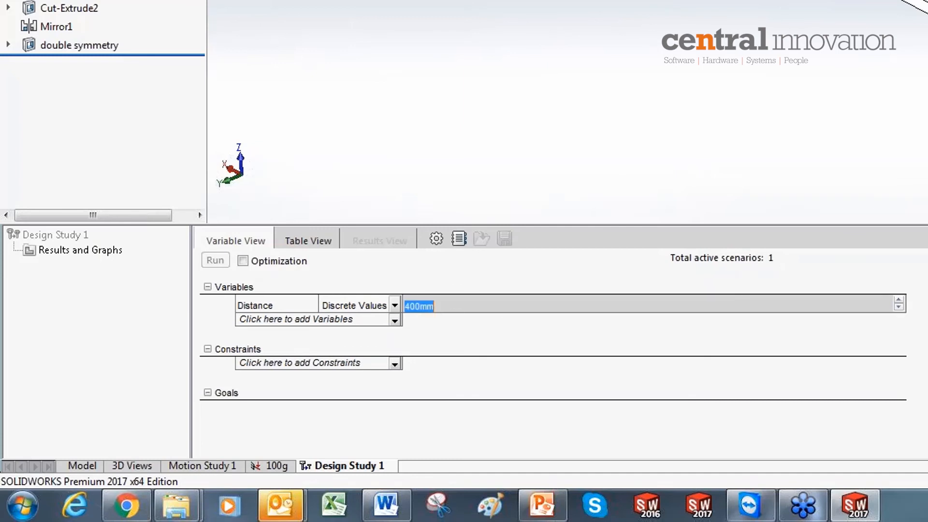
{"action": "type", "text": "475,425,375,325,2"}
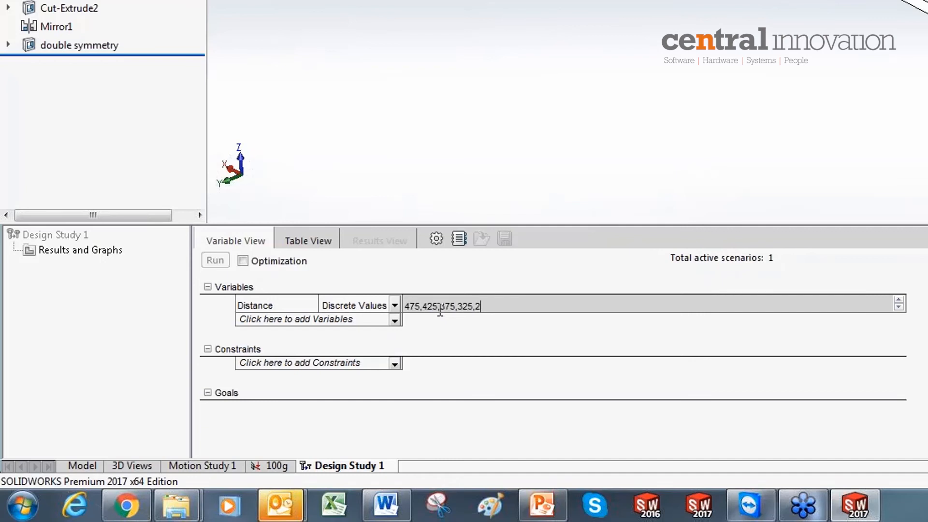
{"action": "type", "text": "75,225,175,125,75,1"}
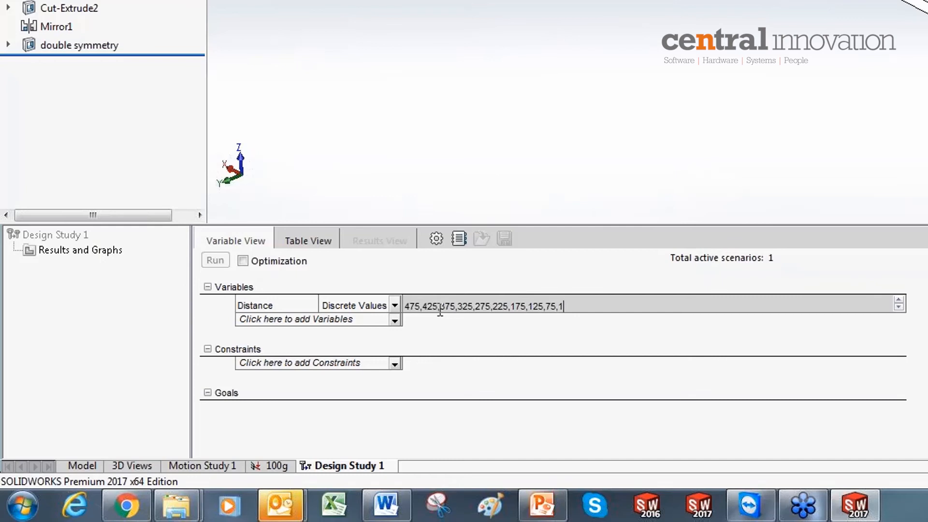
{"action": "key", "text": "BackSpace"}
{"action": "type", "text": "25"}
Step: Add a model-maximum von Mises stress sensor in N/mm^2 (MPa) as a constraint and set it to Monitor Only
{"action": "left_click", "coordinate": [357, 363]}
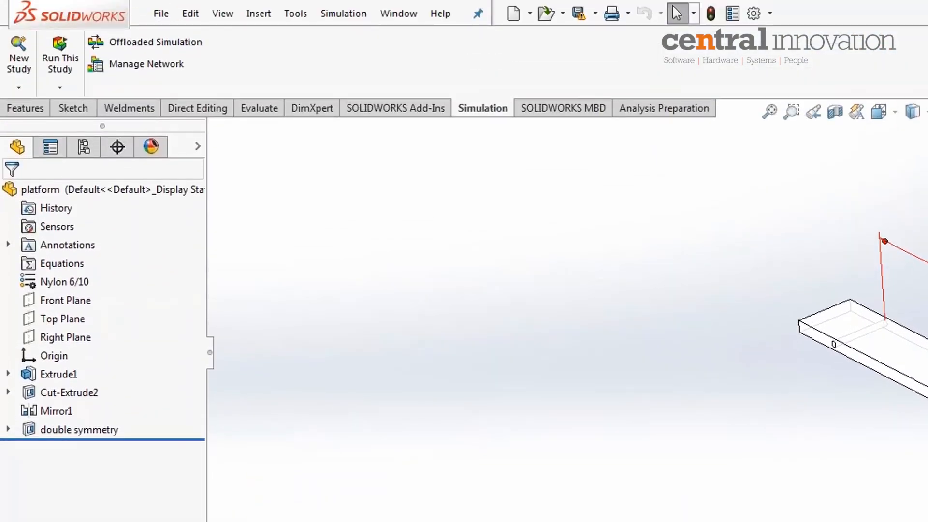
{"action": "left_click", "coordinate": [97, 242]}
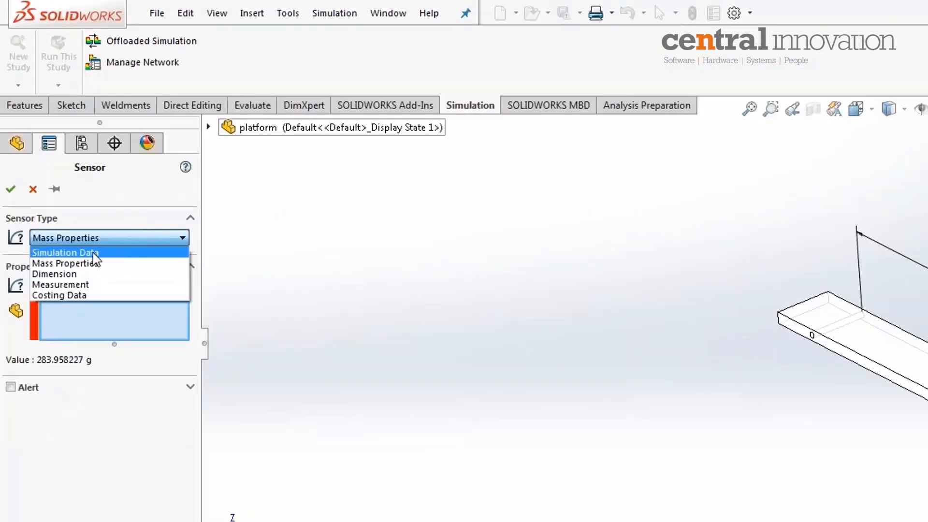
{"action": "left_click", "coordinate": [95, 254]}
{"action": "left_click", "coordinate": [110, 395]}
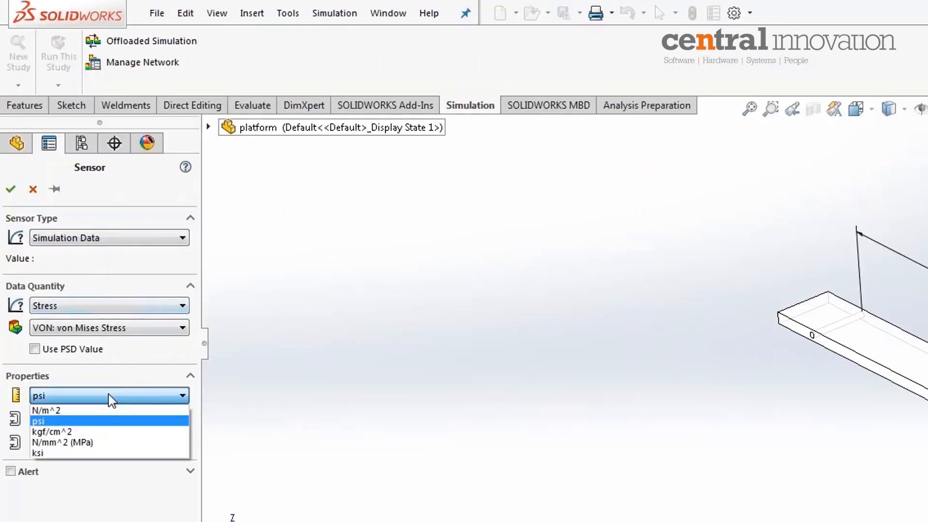
{"action": "left_click", "coordinate": [81, 430]}
{"action": "left_click", "coordinate": [98, 402]}
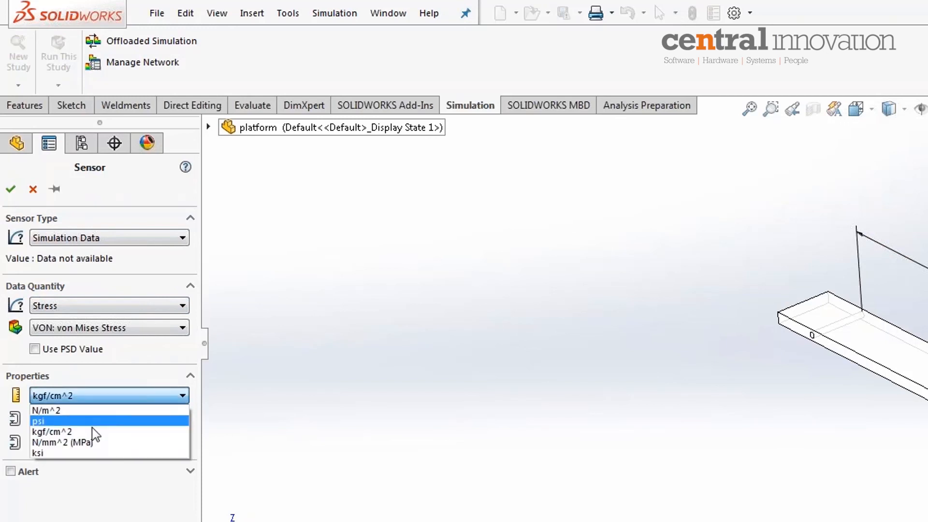
{"action": "left_click", "coordinate": [89, 443]}
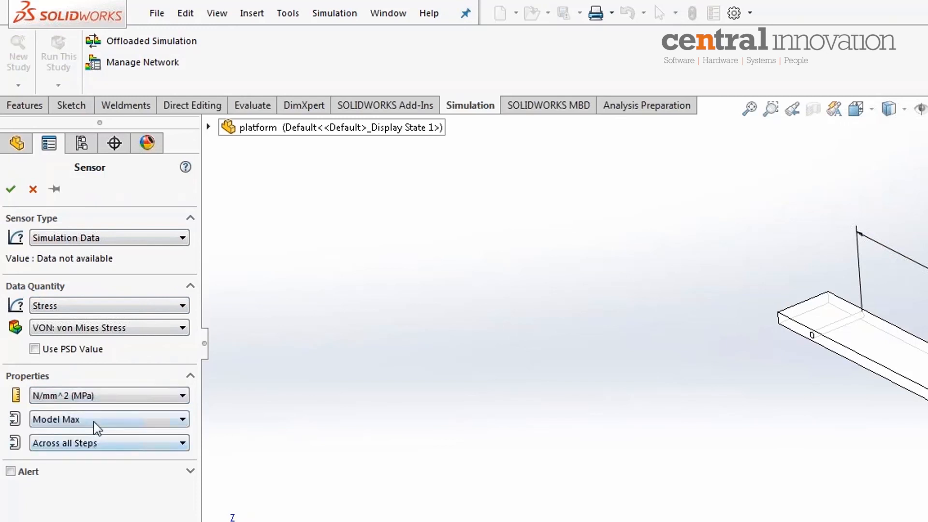
{"action": "left_click", "coordinate": [10, 190]}
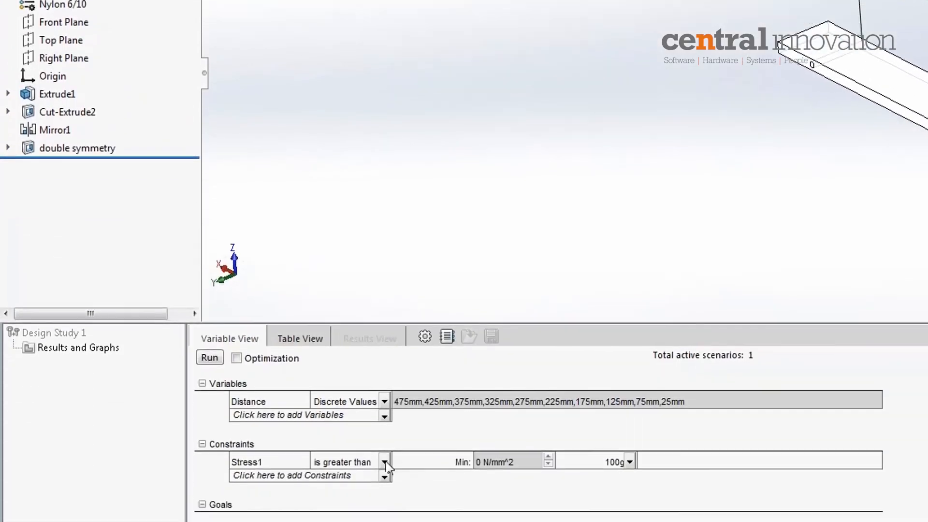
{"action": "left_click", "coordinate": [385, 403]}
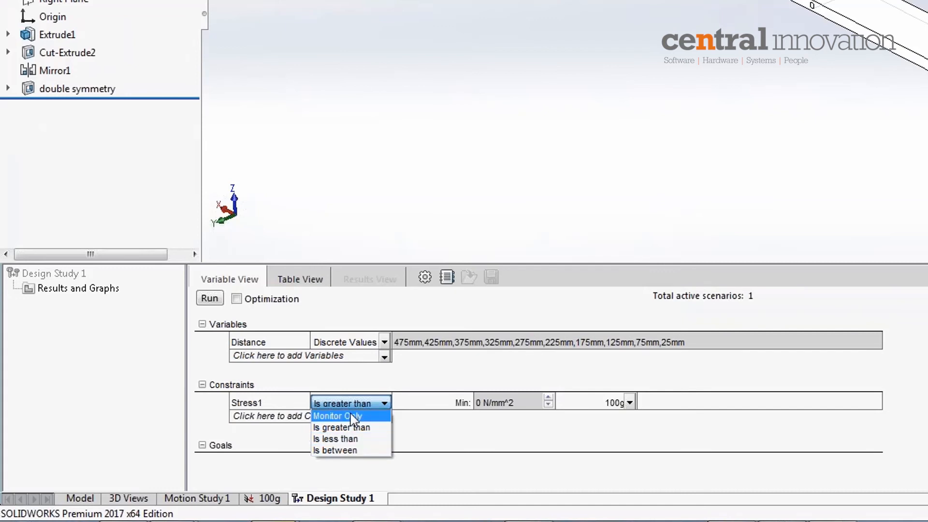
{"action": "left_click", "coordinate": [335, 417]}
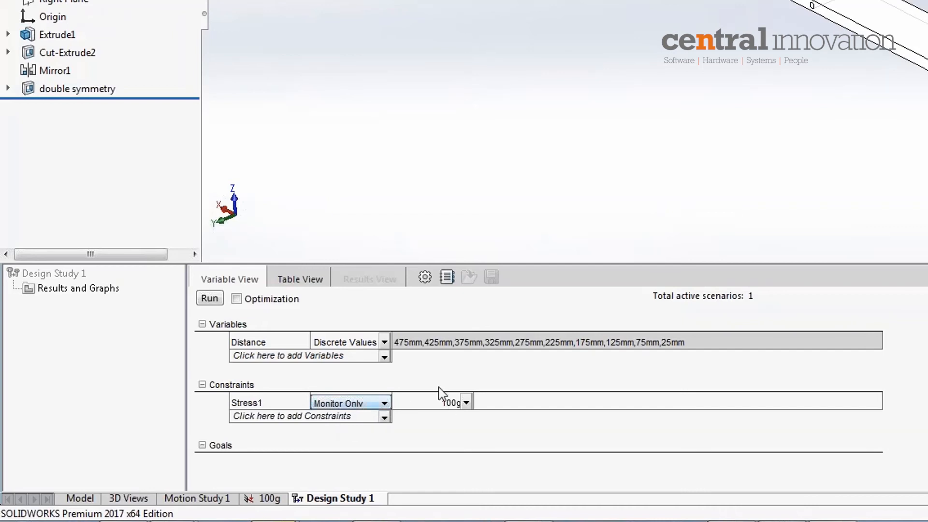
Step: Add a simulation data sensor for maximum resultant displacement (URES) in mm as a second constraint
{"action": "left_click", "coordinate": [370, 419]}
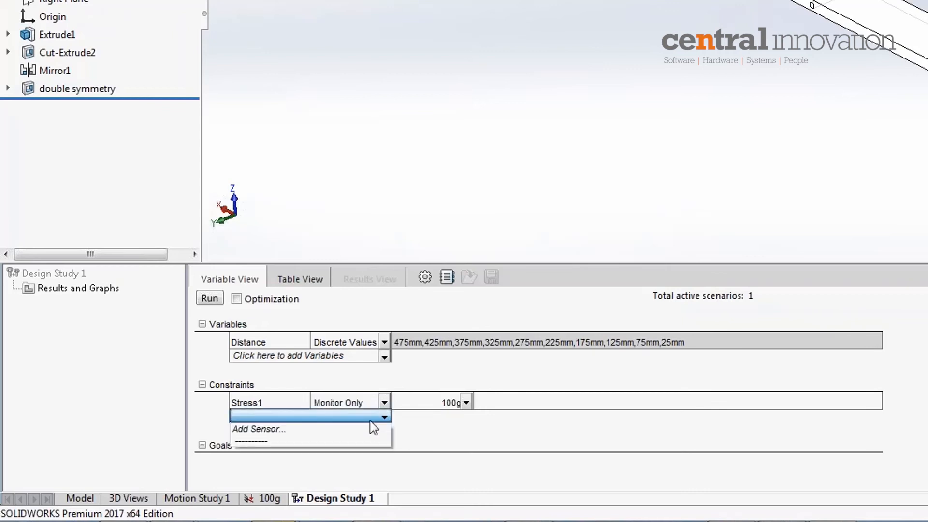
{"action": "left_click", "coordinate": [285, 429]}
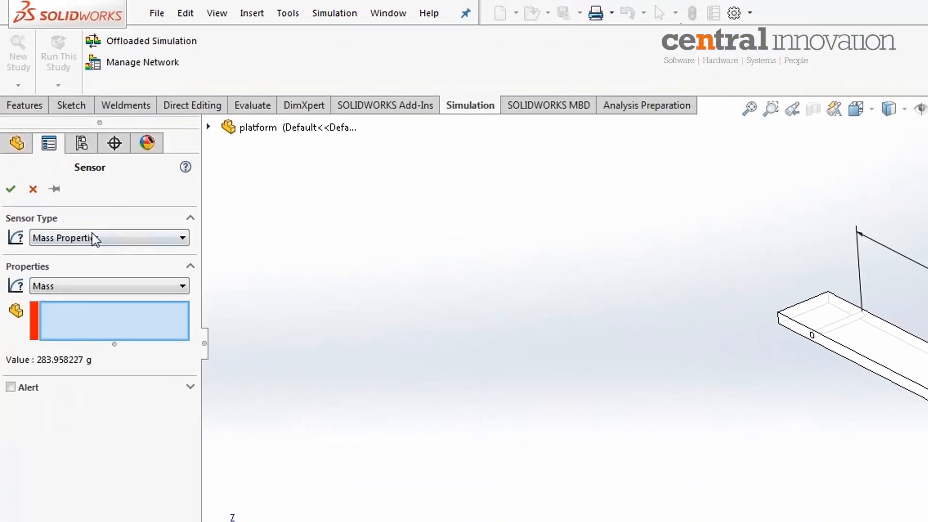
{"action": "left_click", "coordinate": [95, 239]}
{"action": "left_click", "coordinate": [73, 251]}
{"action": "left_click", "coordinate": [108, 304]}
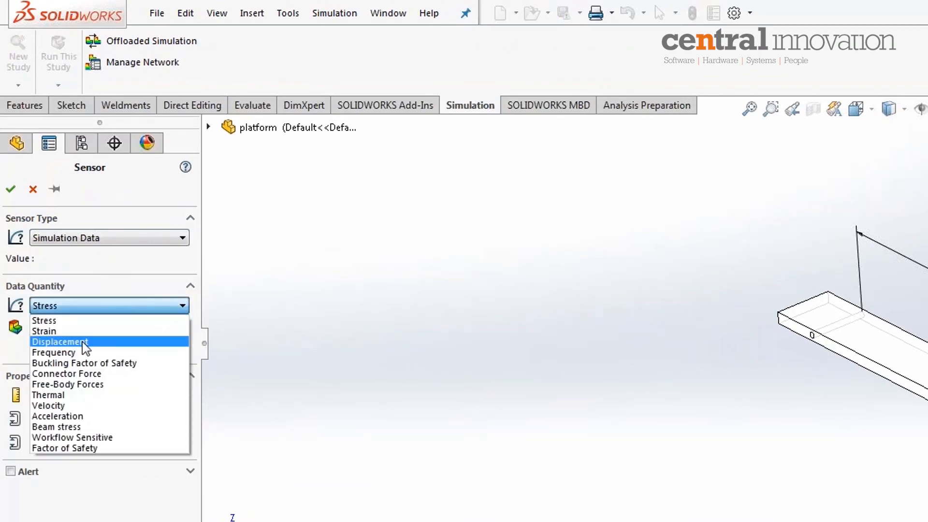
{"action": "left_click", "coordinate": [85, 342]}
{"action": "left_click", "coordinate": [120, 329]}
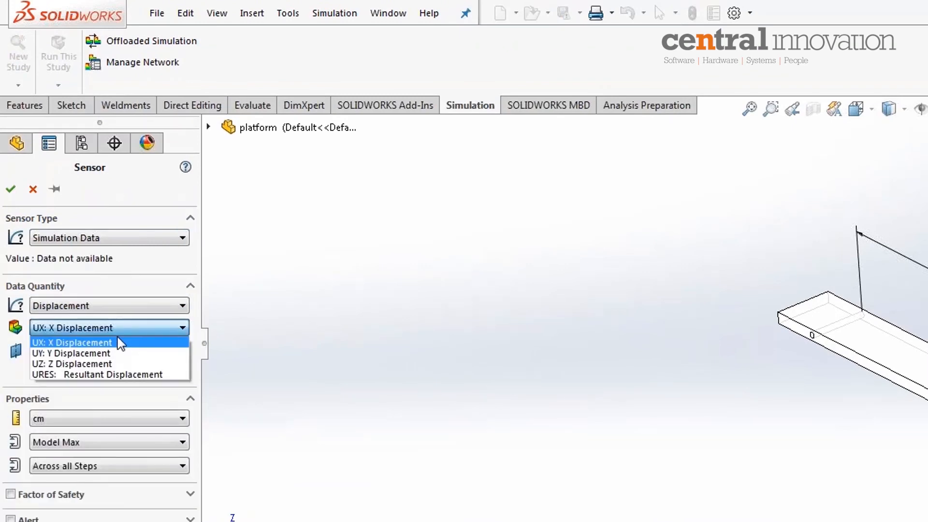
{"action": "left_click", "coordinate": [129, 376]}
{"action": "left_click", "coordinate": [143, 398]}
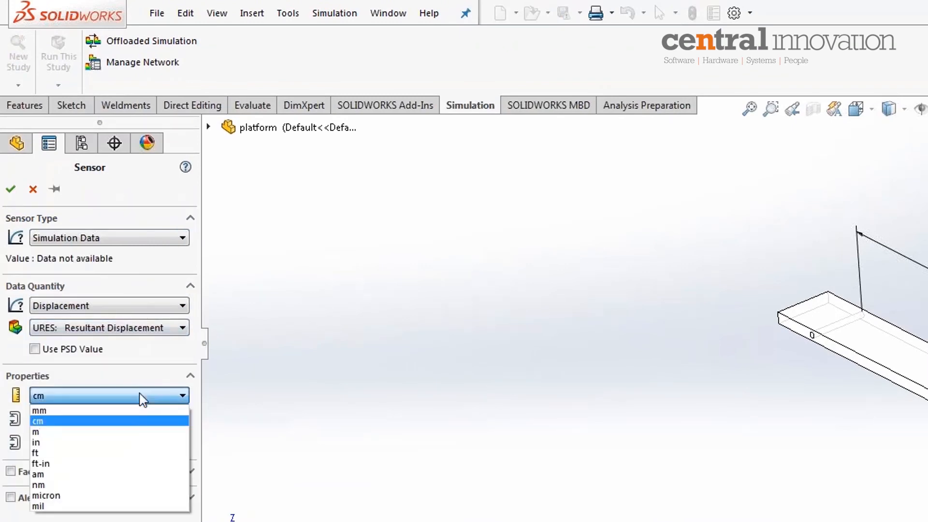
{"action": "left_click", "coordinate": [100, 412]}
{"action": "left_click", "coordinate": [11, 189]}
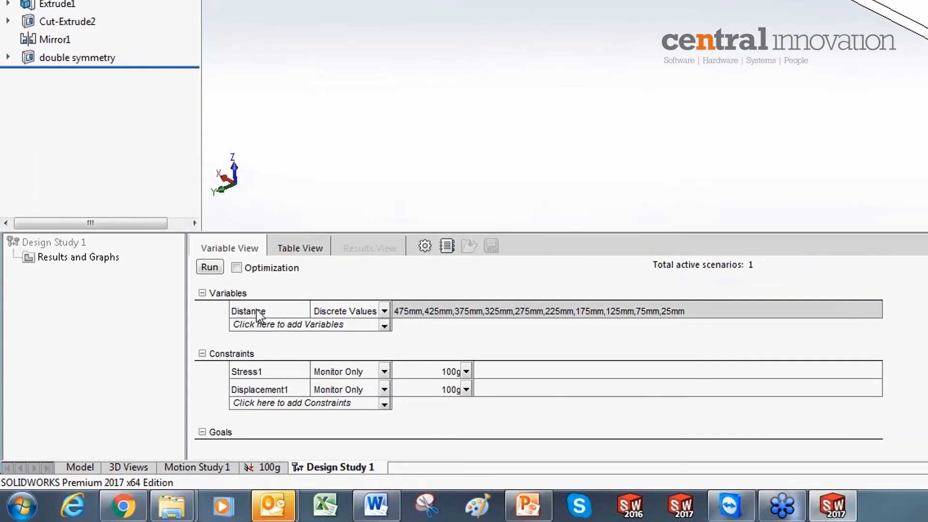
Step: Save the platform part, converting it to the current file version, and close it
{"action": "left_click", "coordinate": [210, 267]}
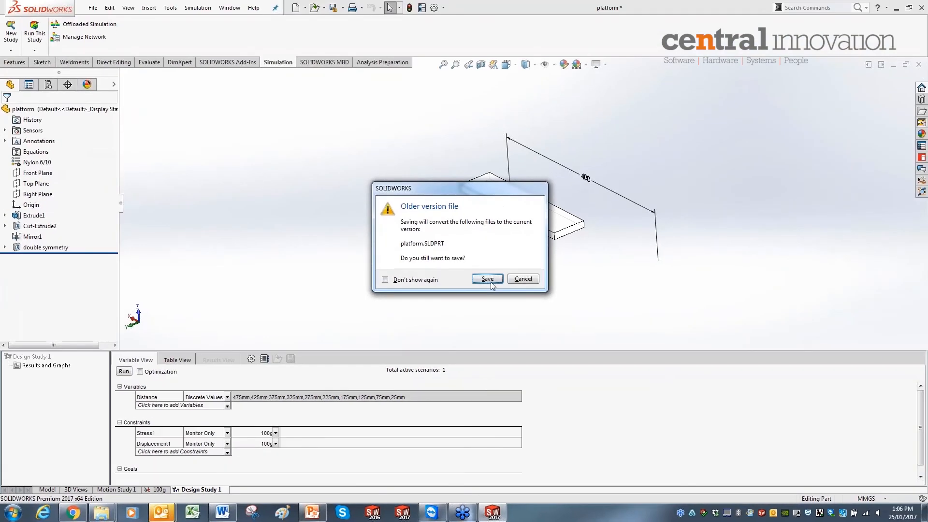
{"action": "left_click", "coordinate": [809, 109]}
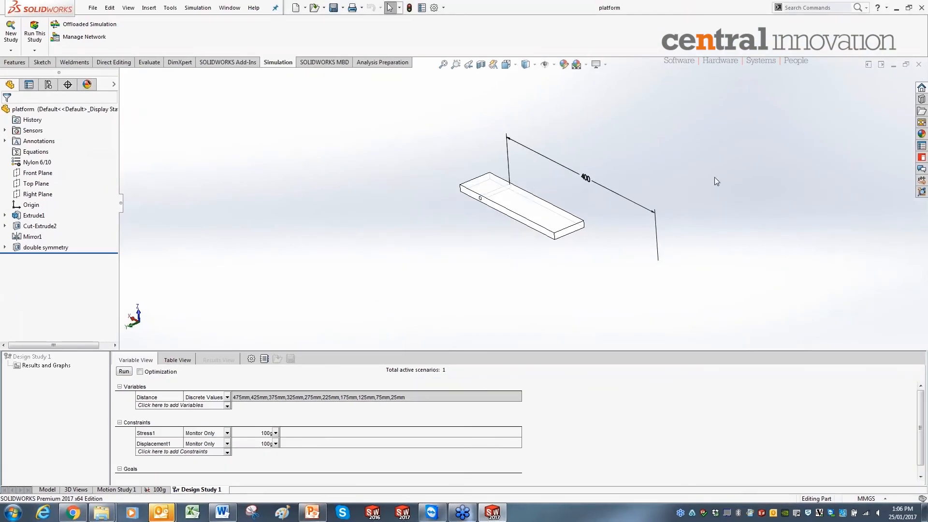
{"action": "left_click", "coordinate": [919, 65]}
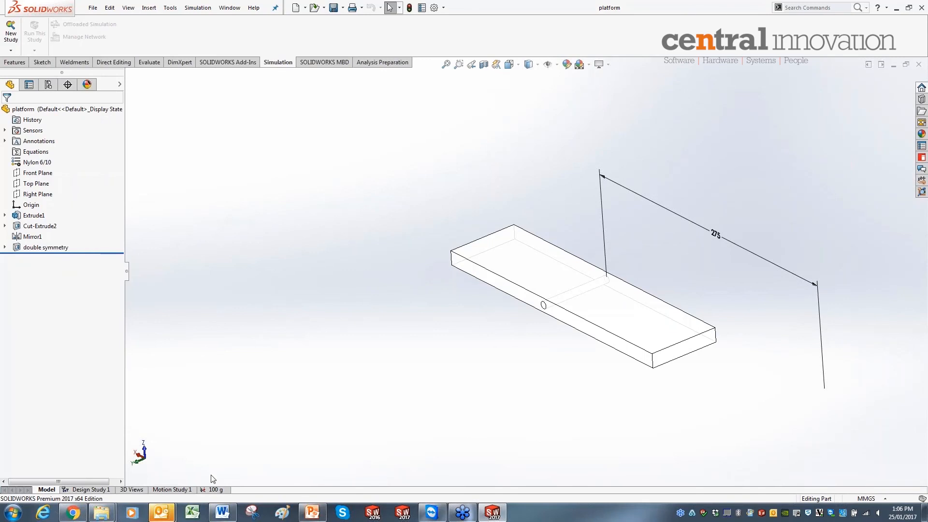
Step: In the already solved platform part, review the 100 g study, then Design Study 1's scenario results and variable setup
{"action": "left_click", "coordinate": [213, 490]}
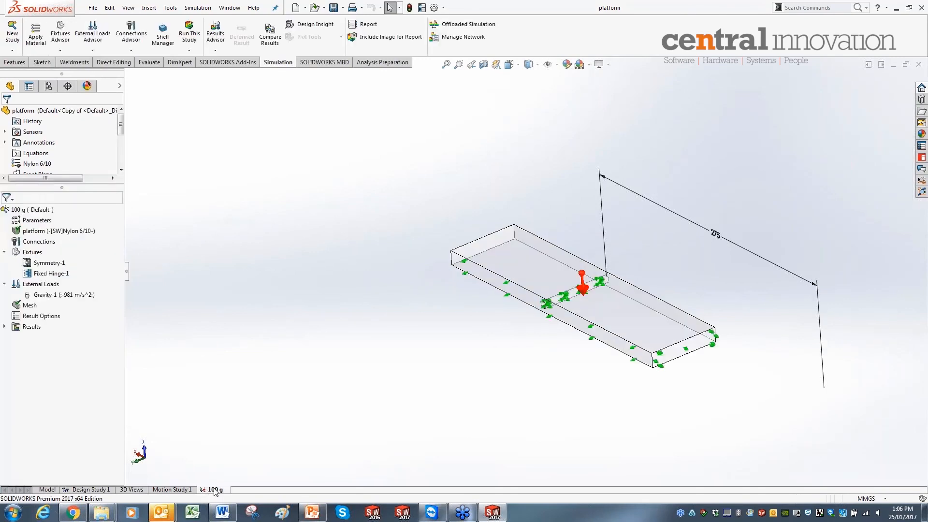
{"action": "scroll", "coordinate": [713, 363], "scroll_direction": "down", "scroll_amount": 2}
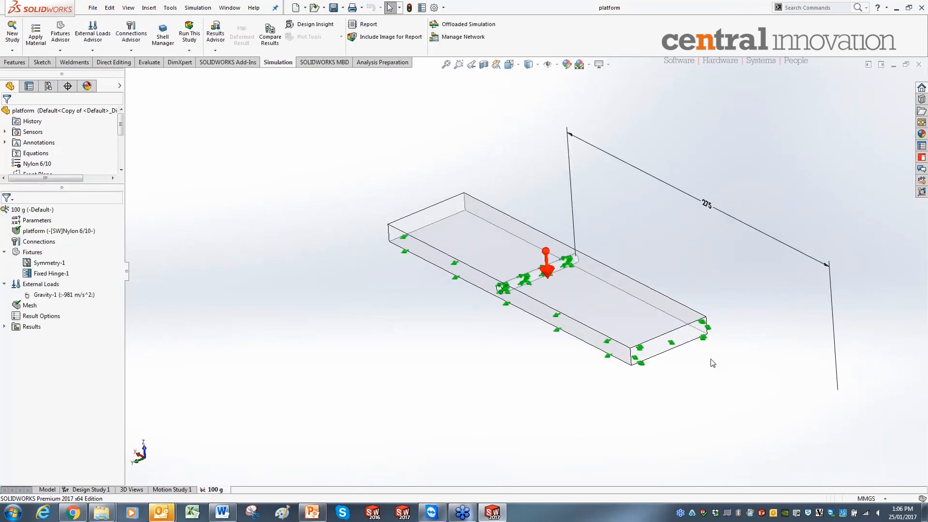
{"action": "scroll", "coordinate": [713, 362], "scroll_direction": "up", "scroll_amount": 1}
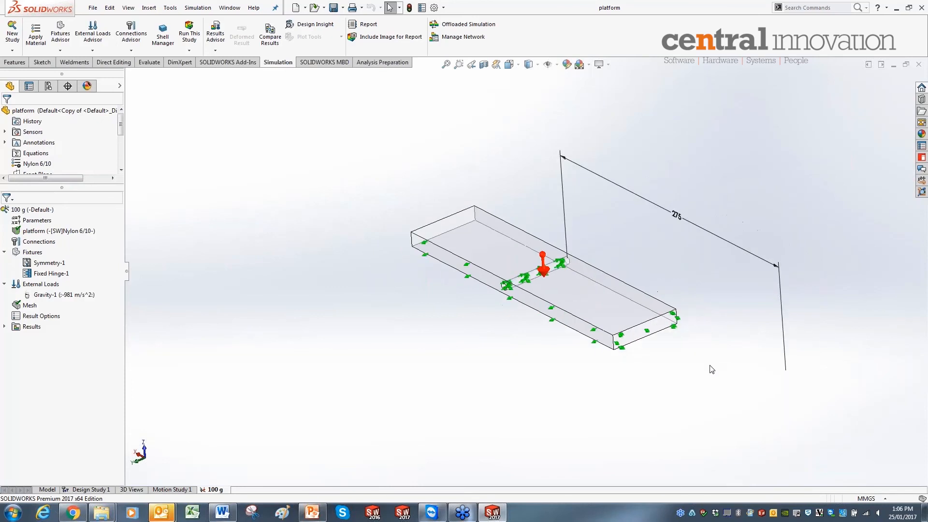
{"action": "left_click", "coordinate": [97, 490]}
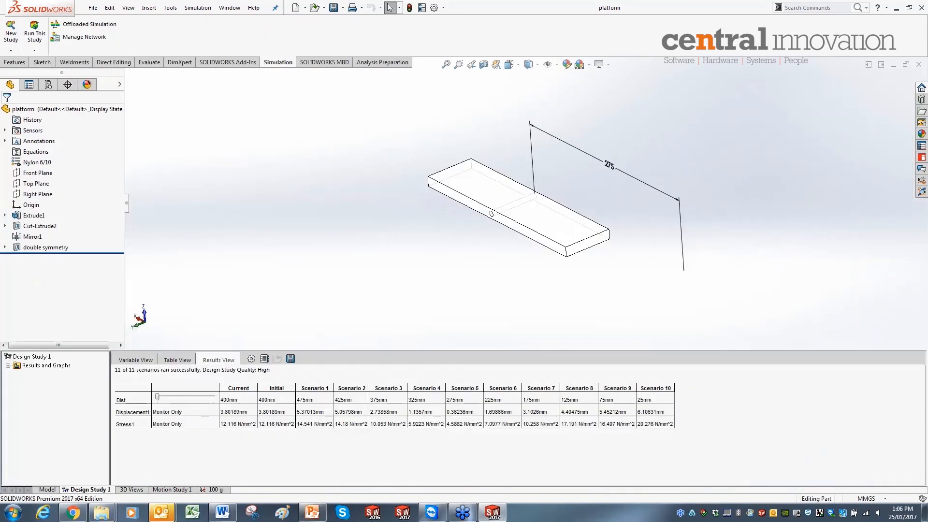
{"action": "left_click", "coordinate": [141, 360]}
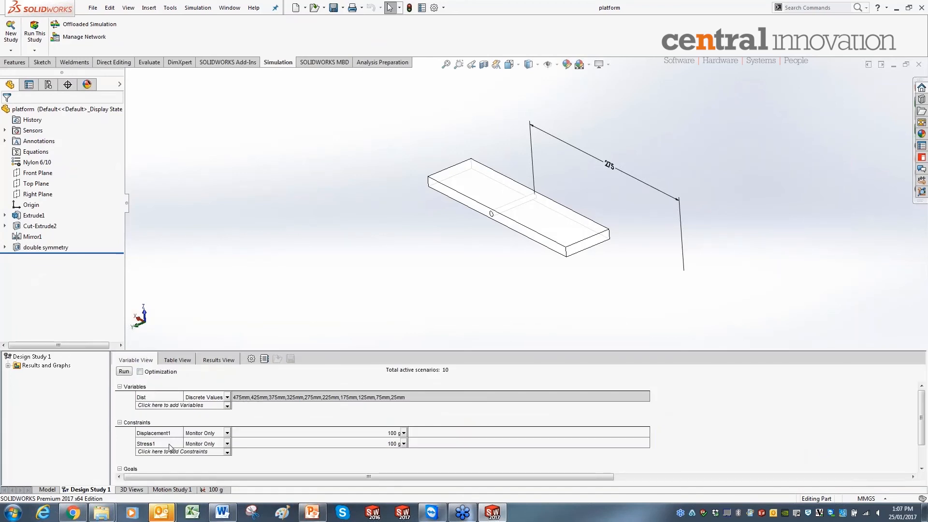
Step: Review Design Study 1's results by loading Scenario 1 and Scenario 5 to compare support distance, displacement and stress
{"action": "left_click", "coordinate": [216, 365]}
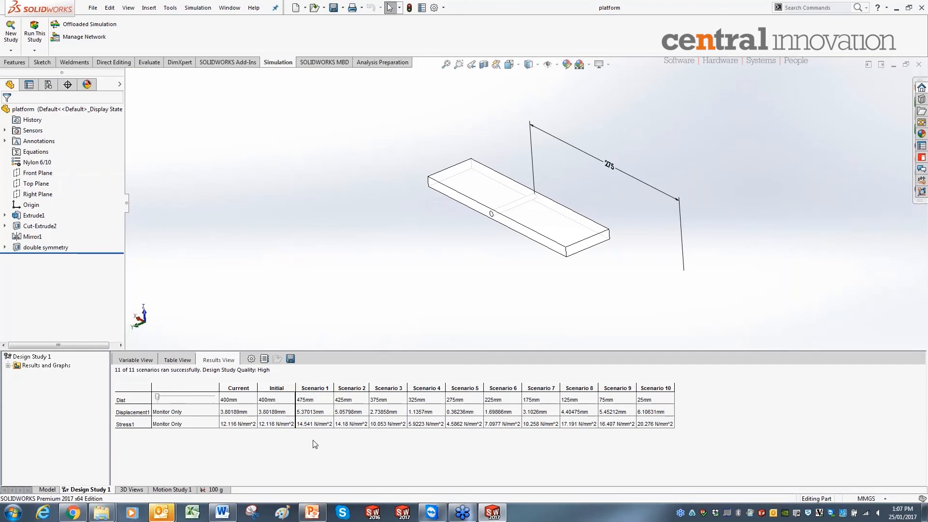
{"action": "left_click", "coordinate": [312, 388]}
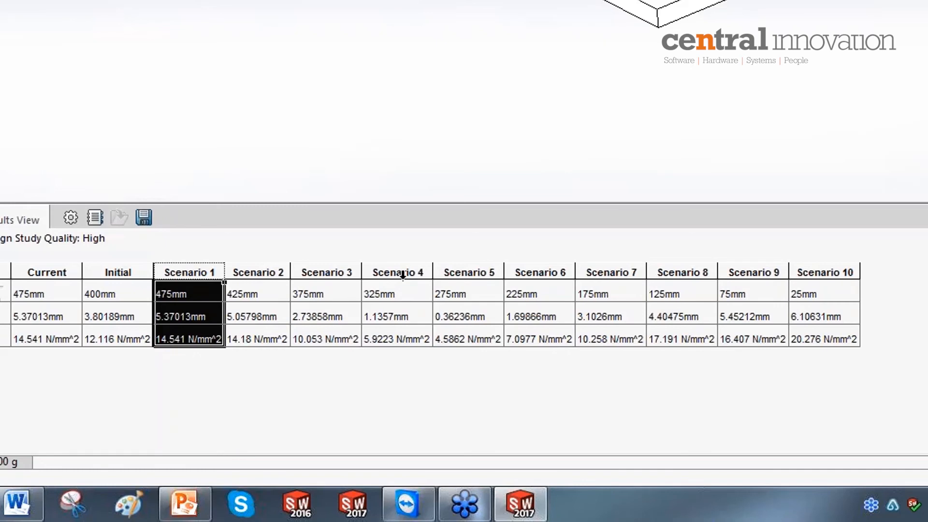
{"action": "left_click", "coordinate": [469, 272]}
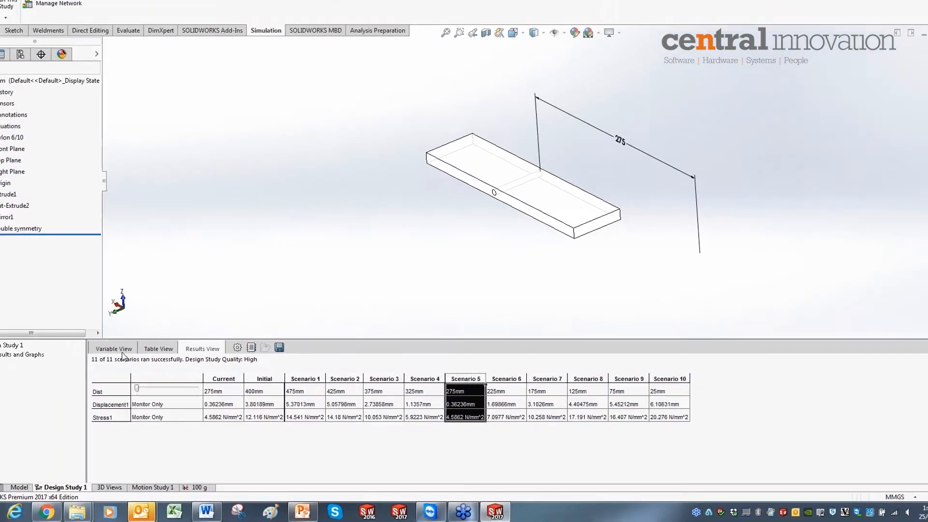
Step: Enable optimization for Design Study 1 and constrain Displacement1 to be less than 1 mm
{"action": "left_click", "coordinate": [141, 359]}
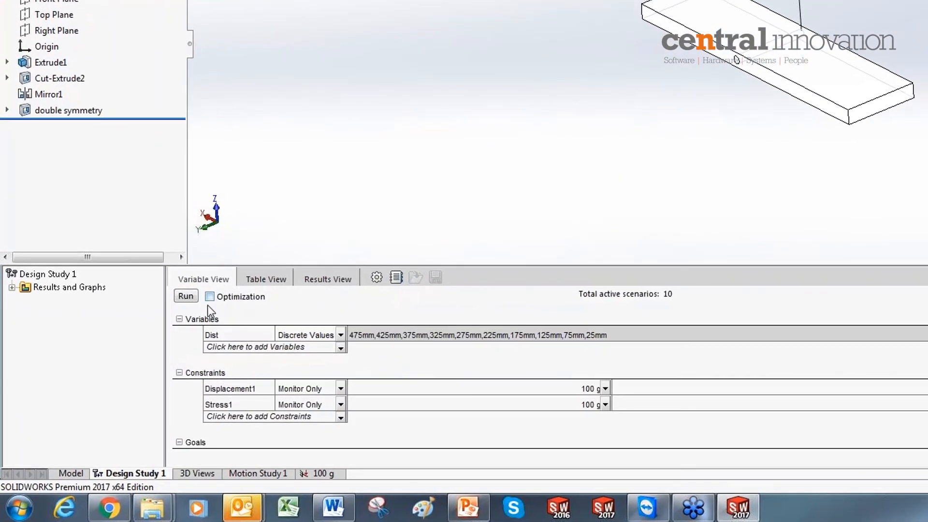
{"action": "left_click", "coordinate": [210, 297]}
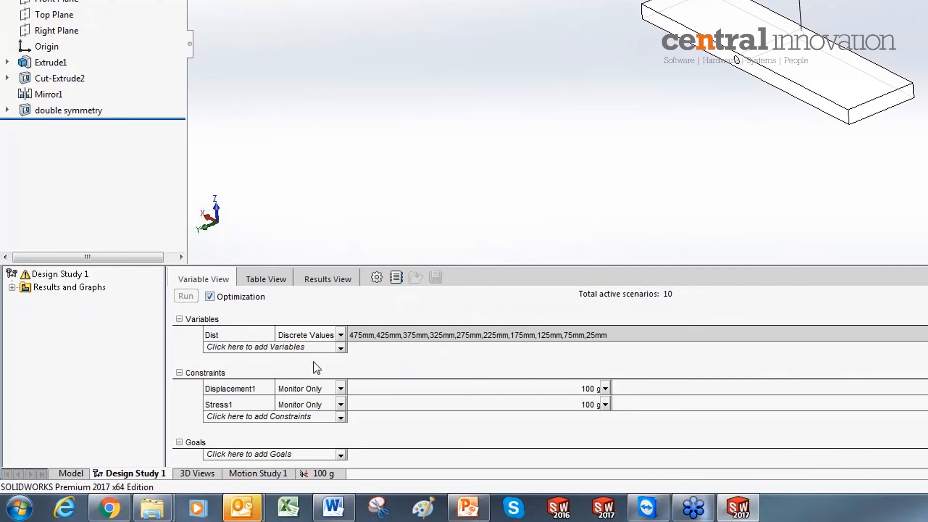
{"action": "left_click", "coordinate": [329, 388]}
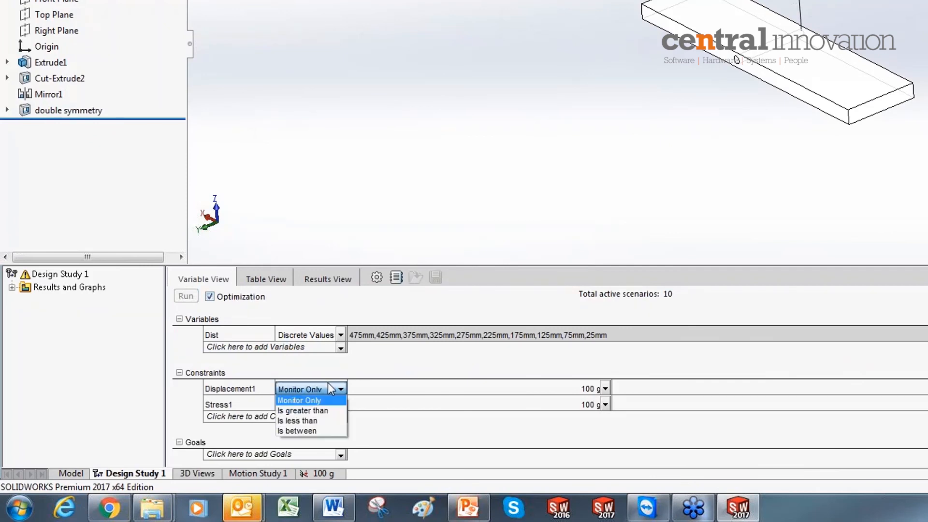
{"action": "left_click", "coordinate": [305, 420]}
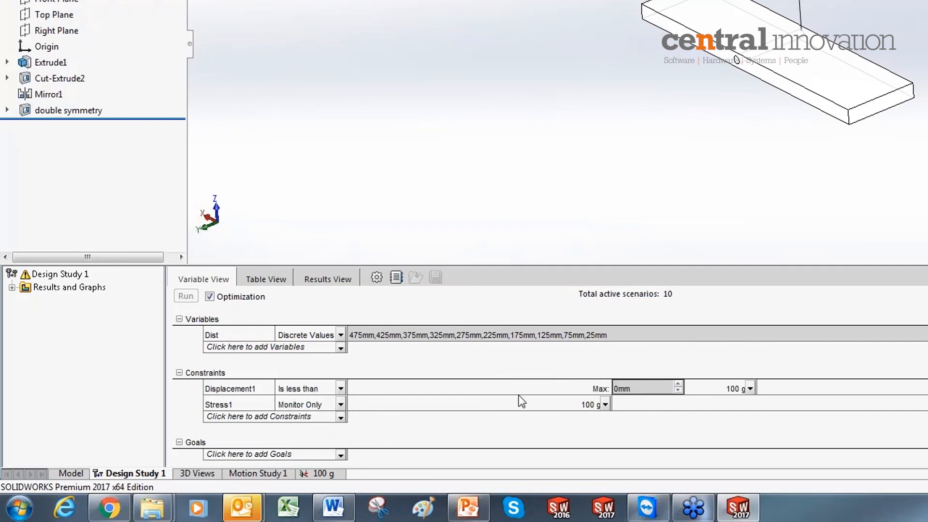
{"action": "double_click", "coordinate": [615, 393]}
{"action": "type", "text": "1"}
{"action": "left_click", "coordinate": [579, 166]}
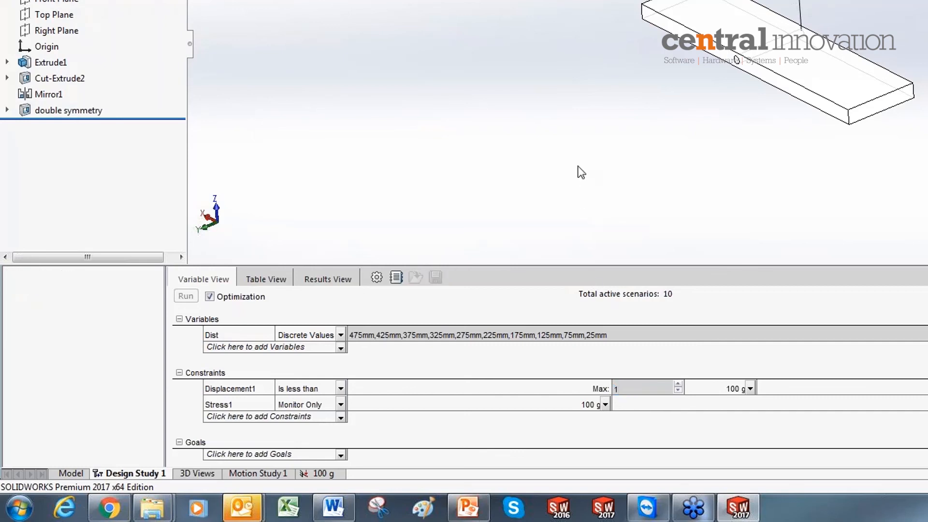
Step: Constrain Stress1 to be less than 5 N/mm^2
{"action": "left_click", "coordinate": [293, 404]}
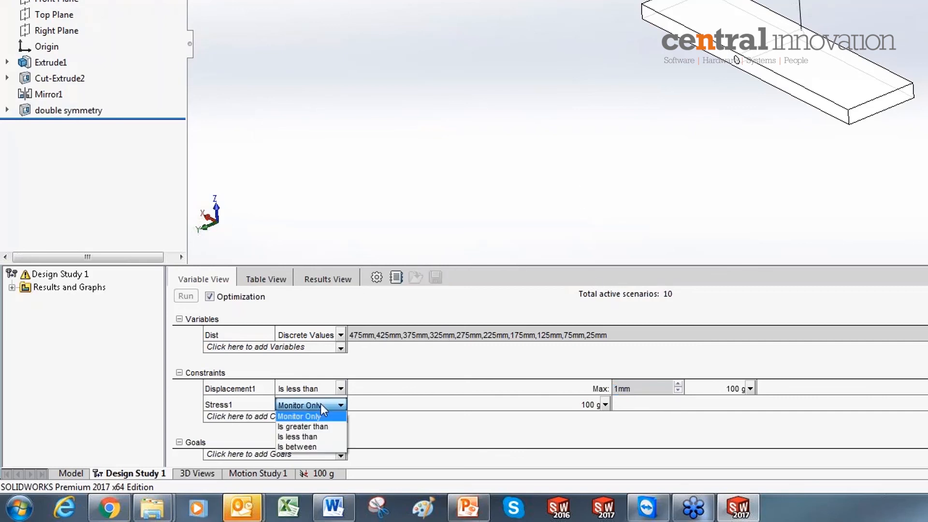
{"action": "left_click", "coordinate": [306, 438]}
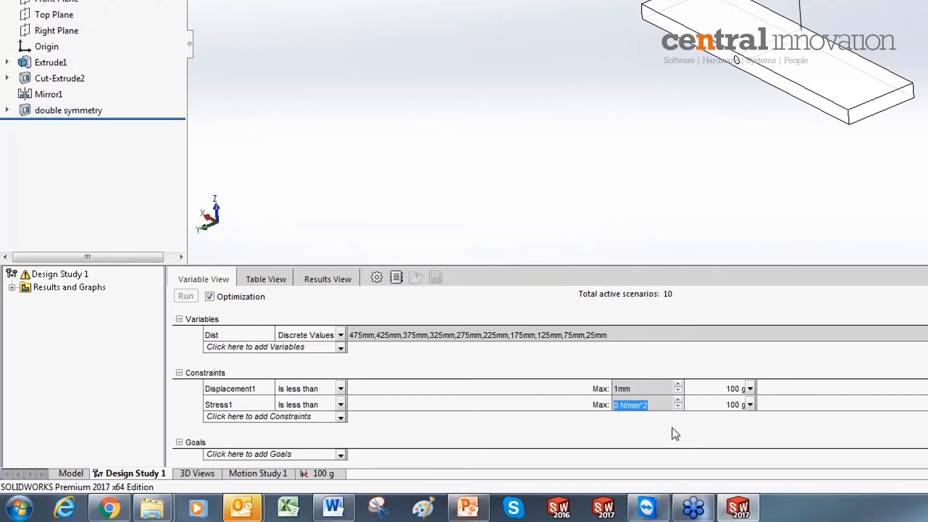
{"action": "type", "text": "5"}
{"action": "left_click", "coordinate": [610, 200]}
Step: Add a mass properties sensor for the platform's mass as an optimization goal set to Minimize
{"action": "left_click", "coordinate": [339, 455]}
{"action": "left_click", "coordinate": [281, 466]}
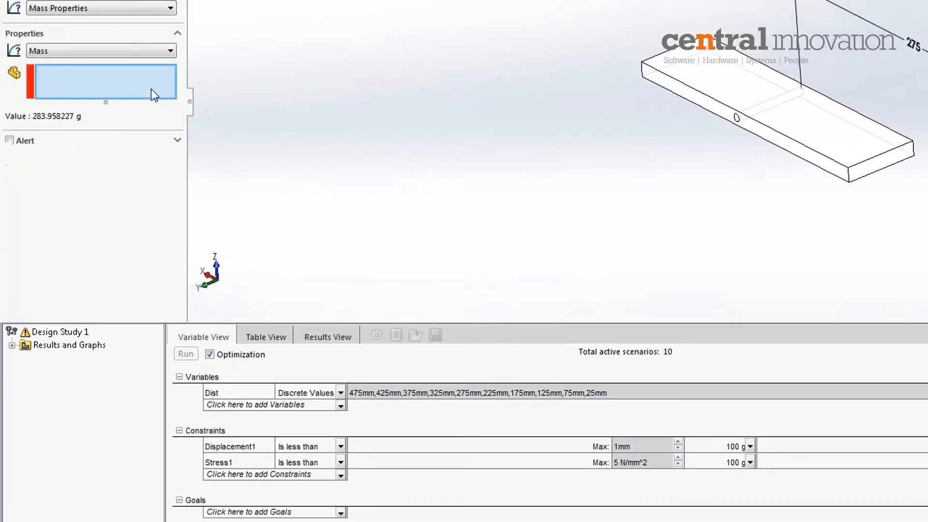
{"action": "left_click", "coordinate": [238, 67]}
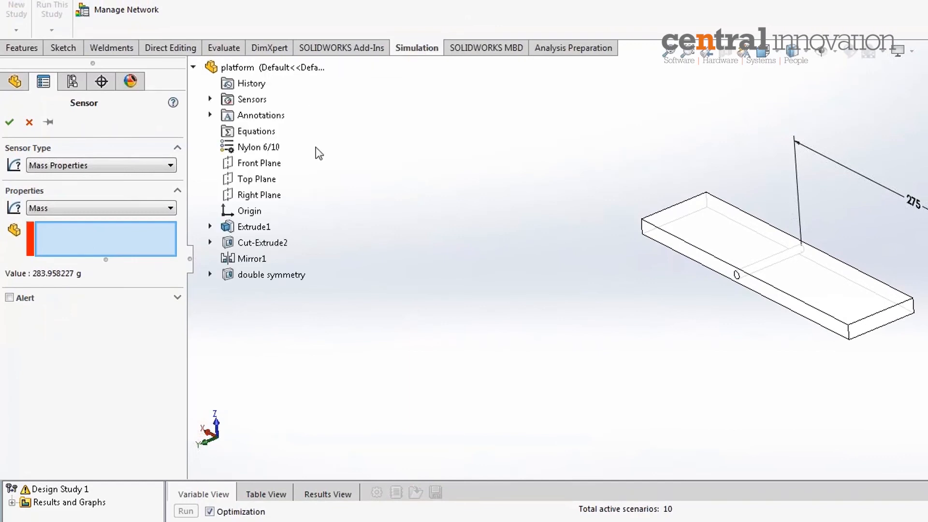
{"action": "left_click", "coordinate": [794, 272]}
{"action": "left_click", "coordinate": [9, 127]}
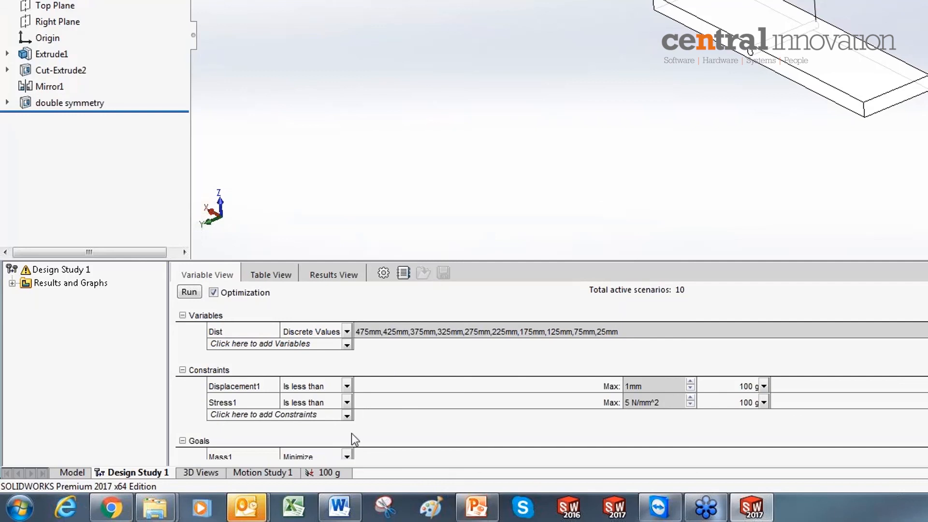
Step: Change the Dist variable from discrete values to a Range with a maximum of 500 mm
{"action": "scroll", "coordinate": [551, 384], "scroll_direction": "down", "scroll_amount": 1}
{"action": "left_click", "coordinate": [347, 332]}
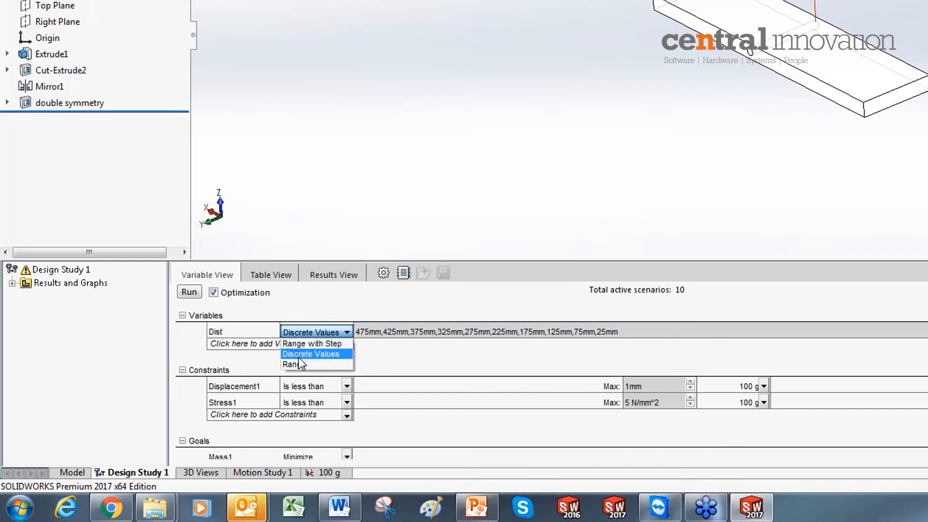
{"action": "left_click", "coordinate": [294, 365]}
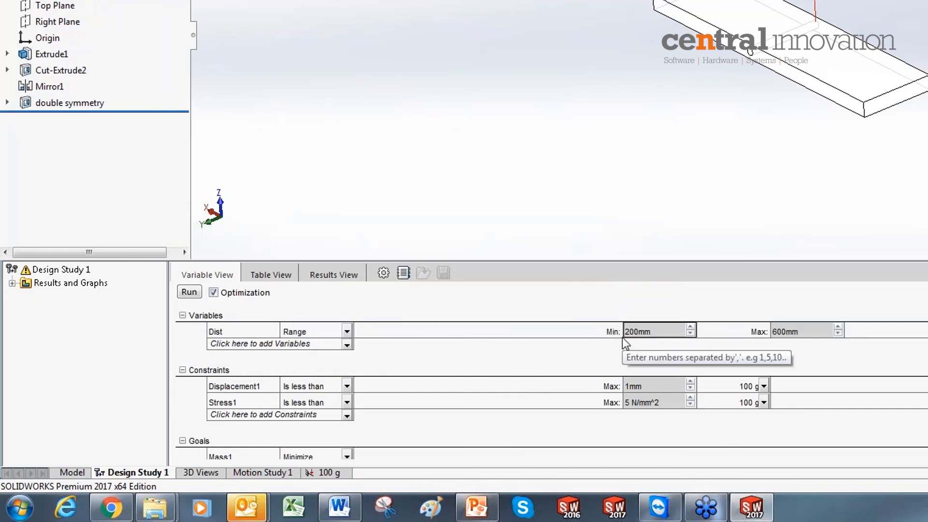
{"action": "left_click", "coordinate": [633, 332]}
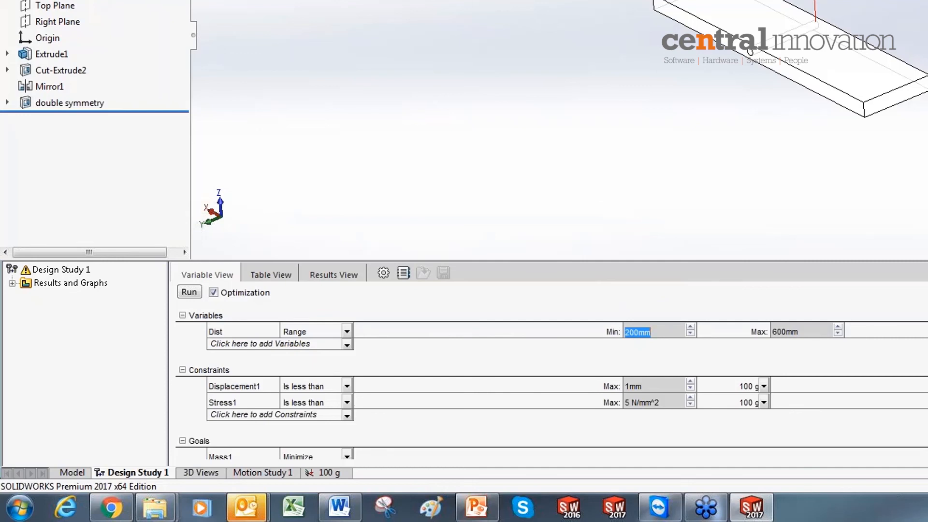
{"action": "left_click", "coordinate": [786, 334]}
{"action": "type", "text": "500"}
{"action": "left_click", "coordinate": [733, 254]}
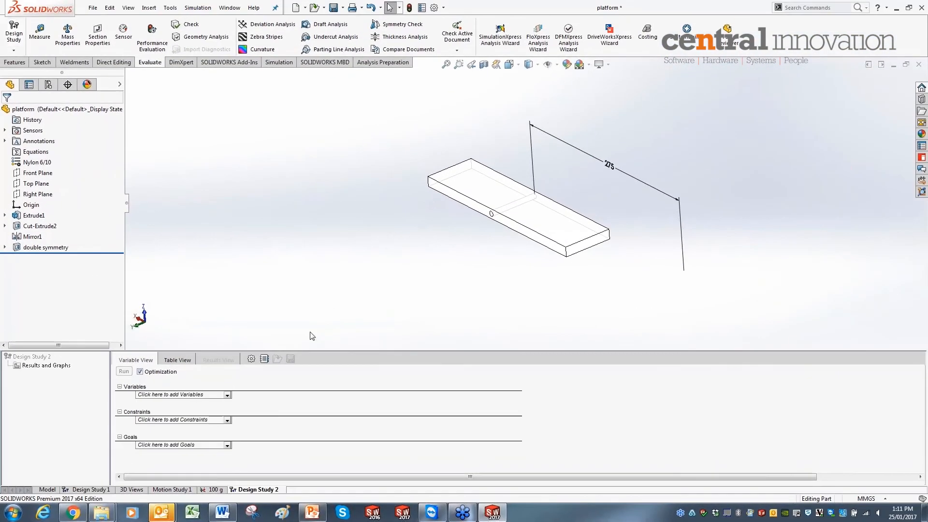
Step: Turn off optimization in Design Study 2 and add a Material parameter named mat for the double symmetry body as its variable
{"action": "left_click", "coordinate": [153, 374]}
{"action": "left_click", "coordinate": [177, 395]}
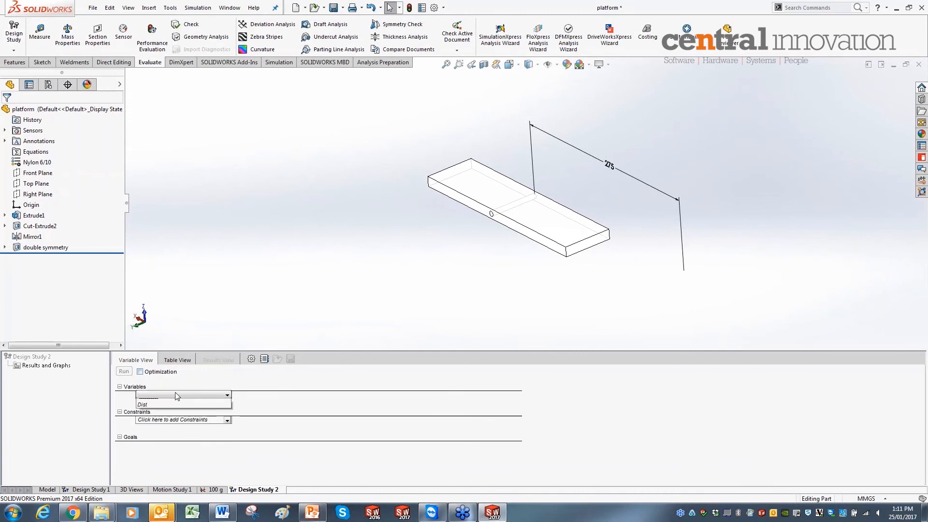
{"action": "left_click", "coordinate": [160, 402]}
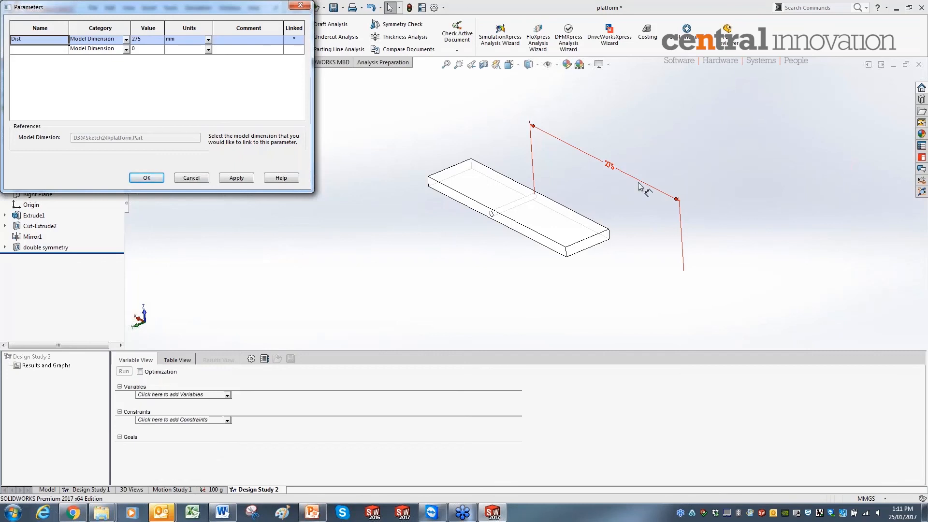
{"action": "left_click", "coordinate": [120, 49]}
{"action": "left_click", "coordinate": [91, 78]}
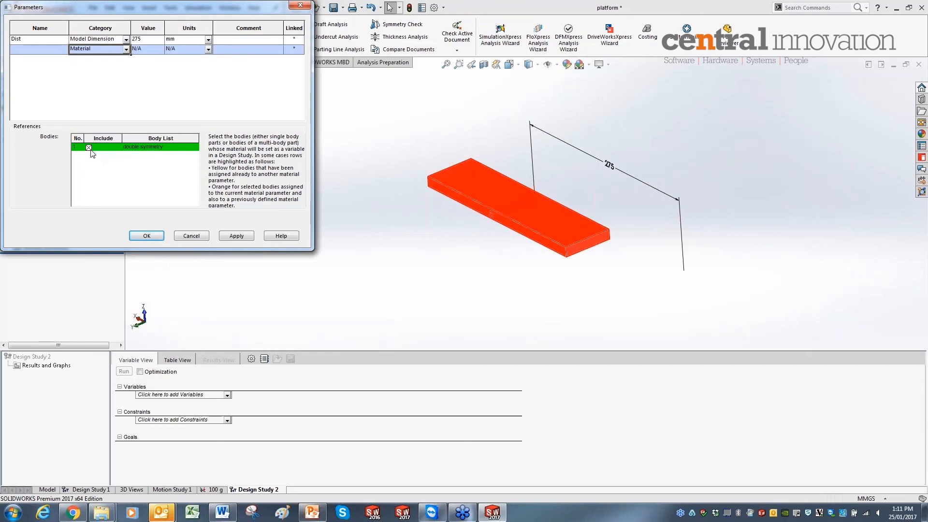
{"action": "left_click", "coordinate": [54, 49]}
{"action": "type", "text": "mat"}
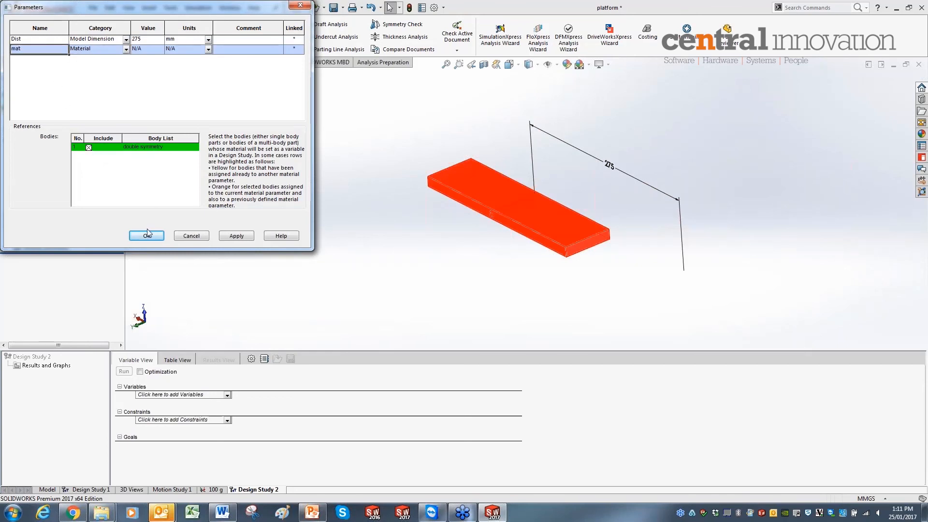
{"action": "key", "text": "Return"}
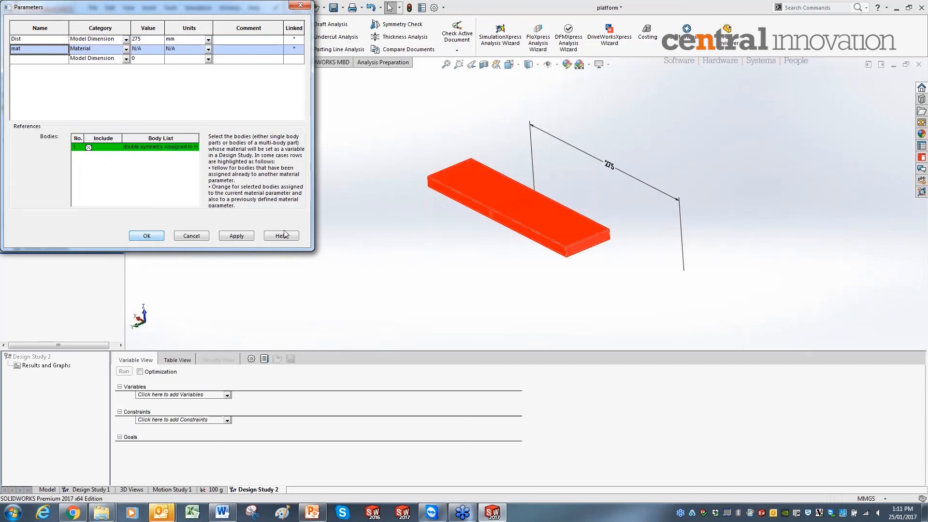
{"action": "left_click", "coordinate": [162, 235]}
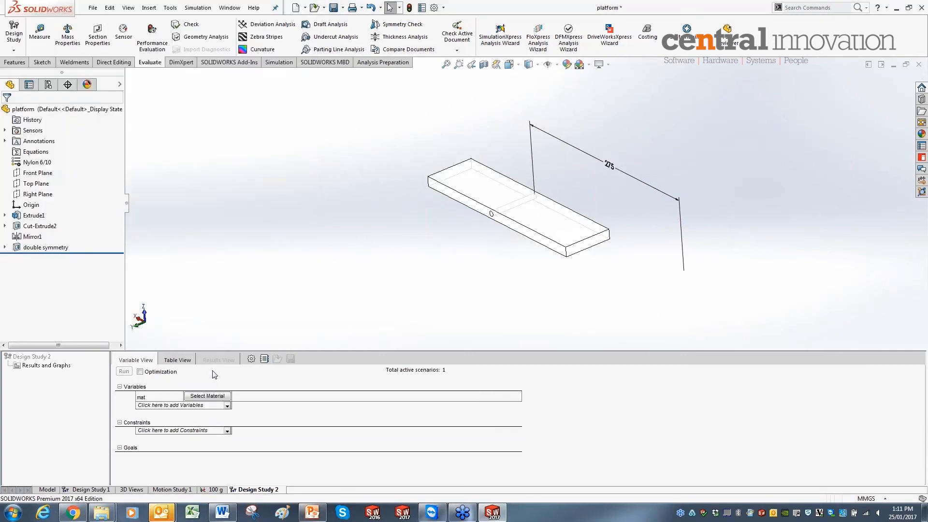
Step: Assign Nylon 6/10 and the aluminium 1060 Alloy as the materials to evaluate for the mat variable
{"action": "left_click", "coordinate": [207, 397]}
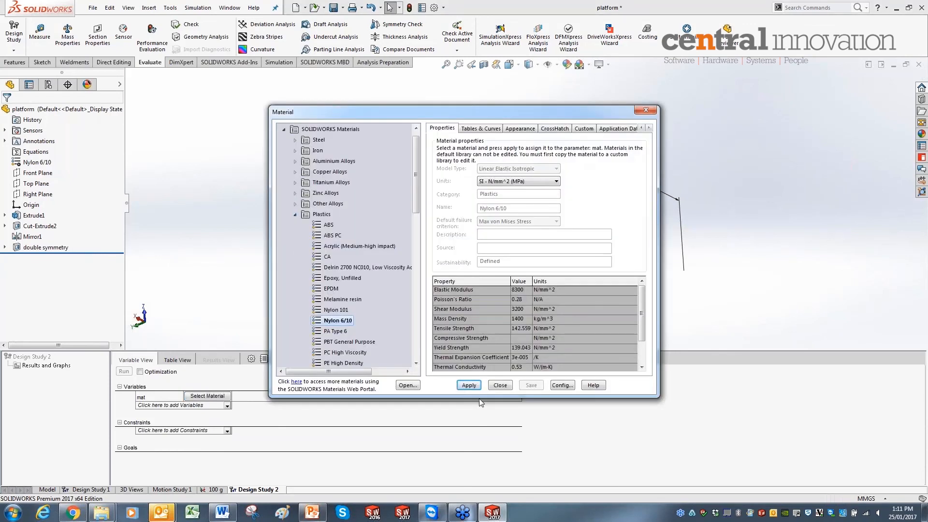
{"action": "left_click", "coordinate": [469, 386]}
{"action": "left_click", "coordinate": [500, 385]}
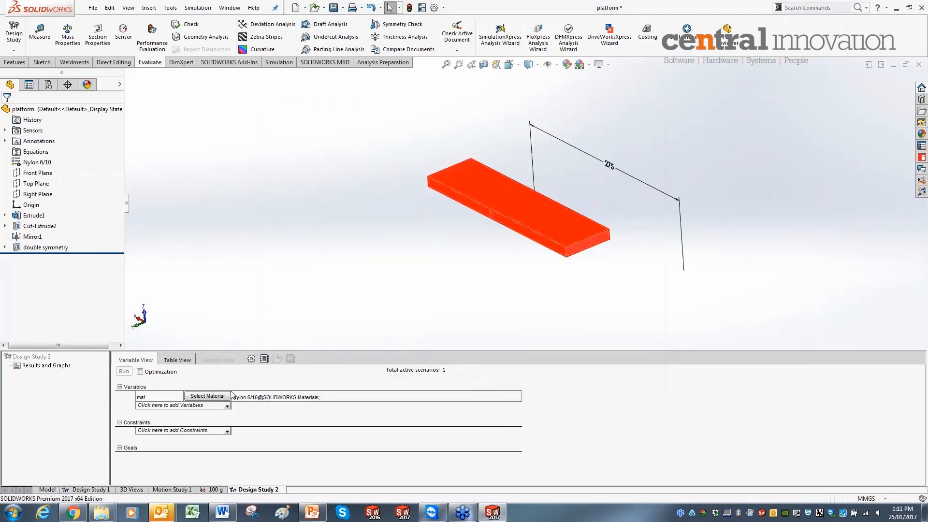
{"action": "left_click", "coordinate": [207, 396]}
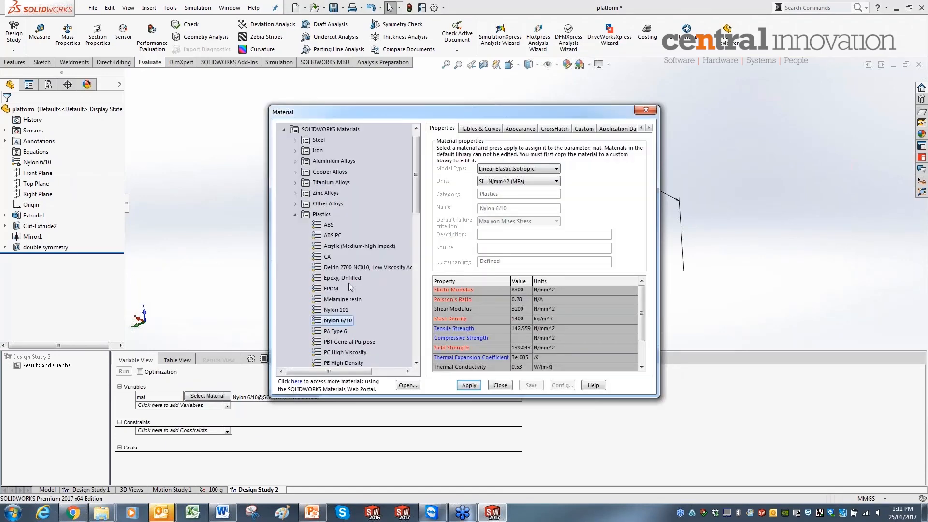
{"action": "left_click", "coordinate": [295, 215]}
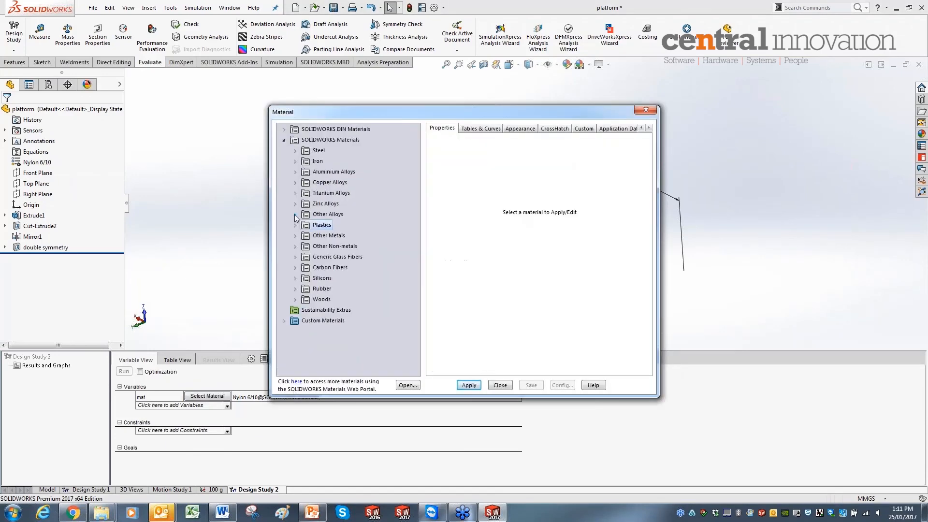
{"action": "left_click", "coordinate": [296, 173]}
{"action": "left_click", "coordinate": [339, 142]}
{"action": "left_click", "coordinate": [469, 385]}
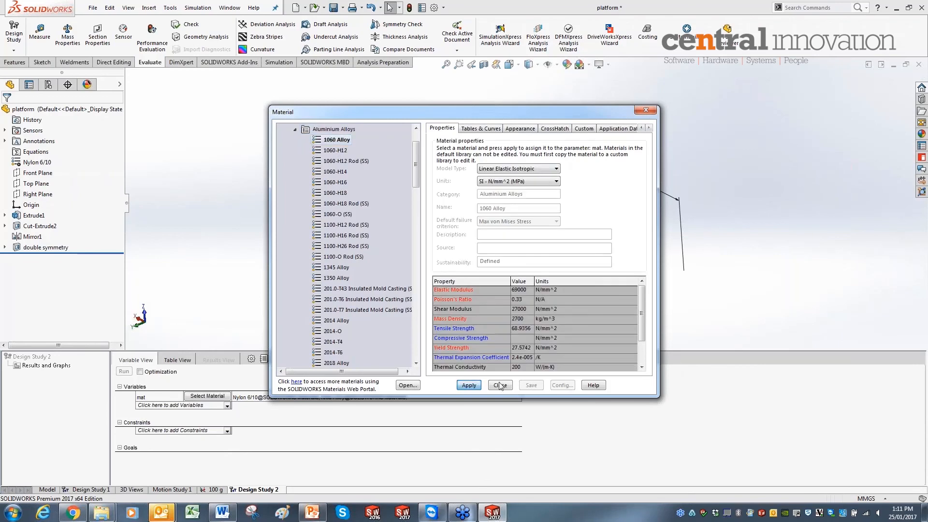
{"action": "left_click", "coordinate": [500, 386]}
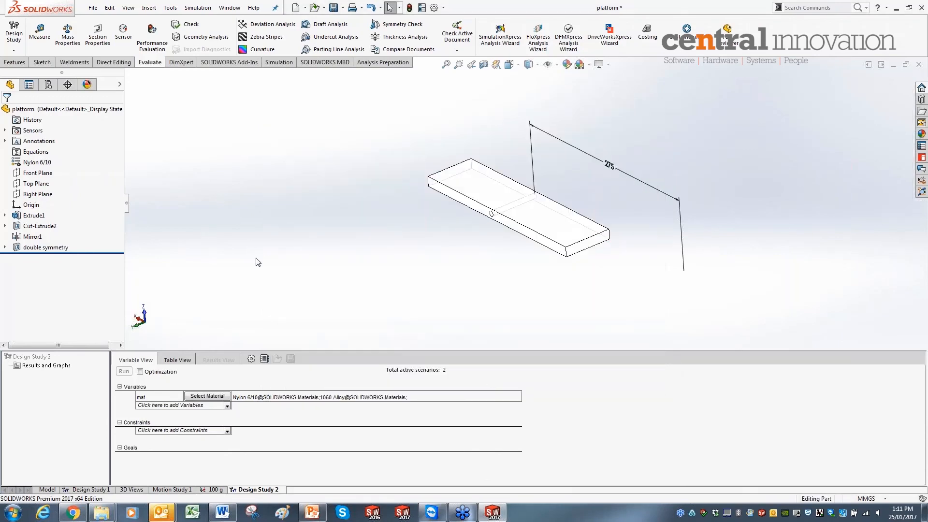
Step: Add the Stress1 and Displacement1 sensors as constraints in Design Study 2 and set both to Monitor Only
{"action": "left_click", "coordinate": [217, 431]}
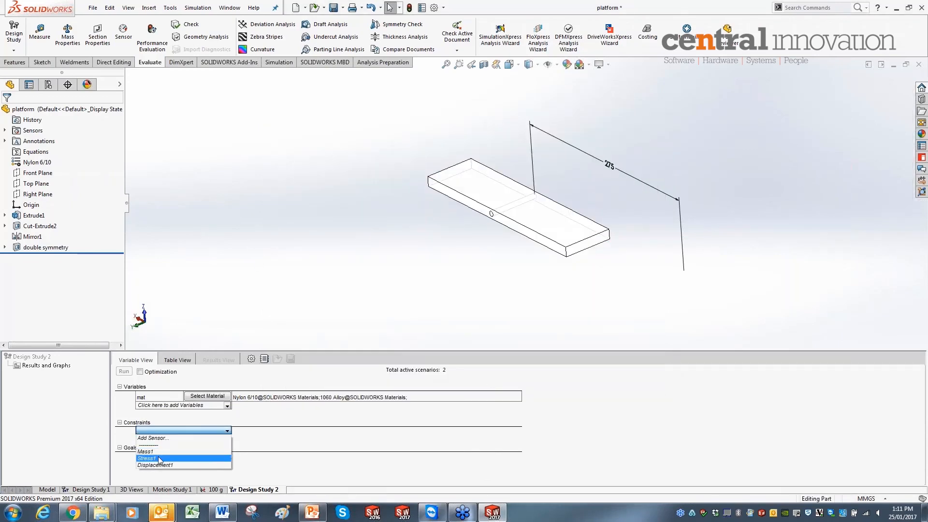
{"action": "left_click", "coordinate": [186, 458]}
{"action": "left_click", "coordinate": [186, 442]}
{"action": "left_click", "coordinate": [159, 469]}
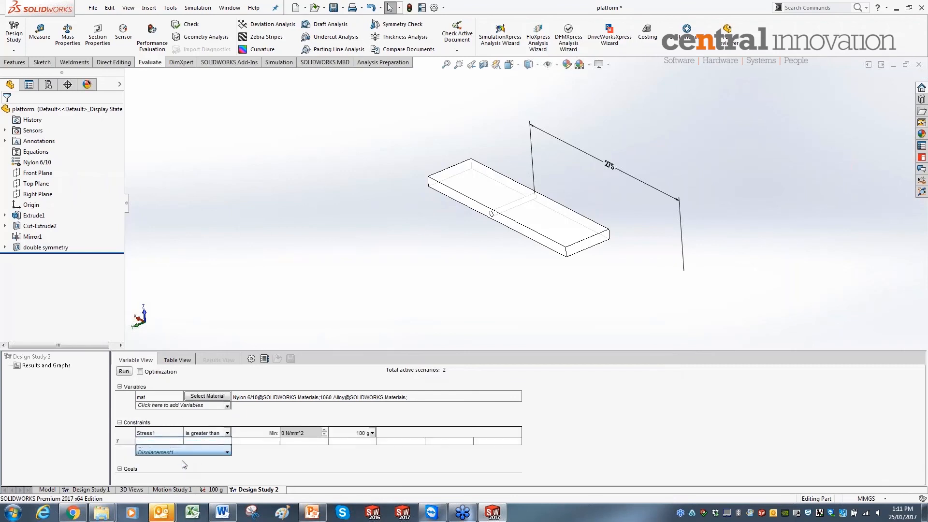
{"action": "left_click", "coordinate": [209, 434]}
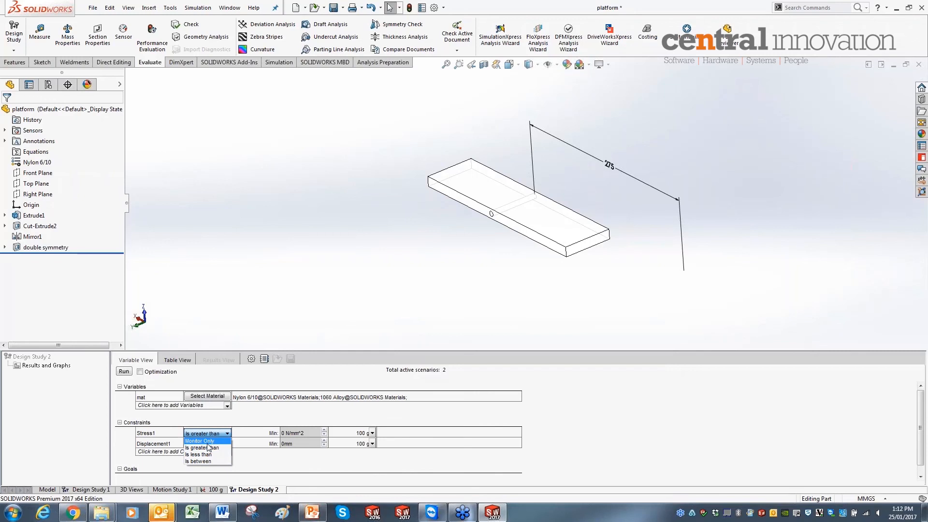
{"action": "left_click", "coordinate": [209, 441]}
{"action": "left_click", "coordinate": [211, 444]}
{"action": "left_click", "coordinate": [204, 452]}
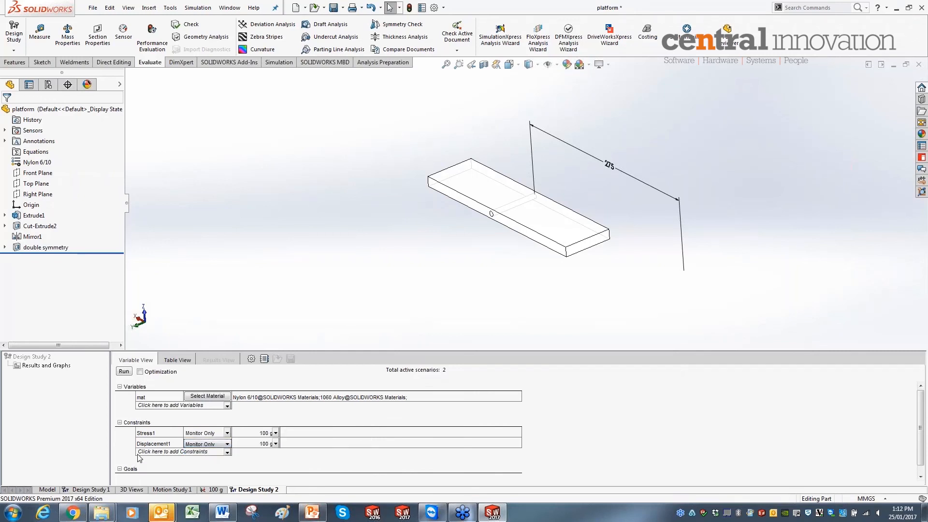
Step: Run Design Study 2 and switch to the Load Case Manager Webinar 2017 presentation in PowerPoint
{"action": "left_click", "coordinate": [123, 371]}
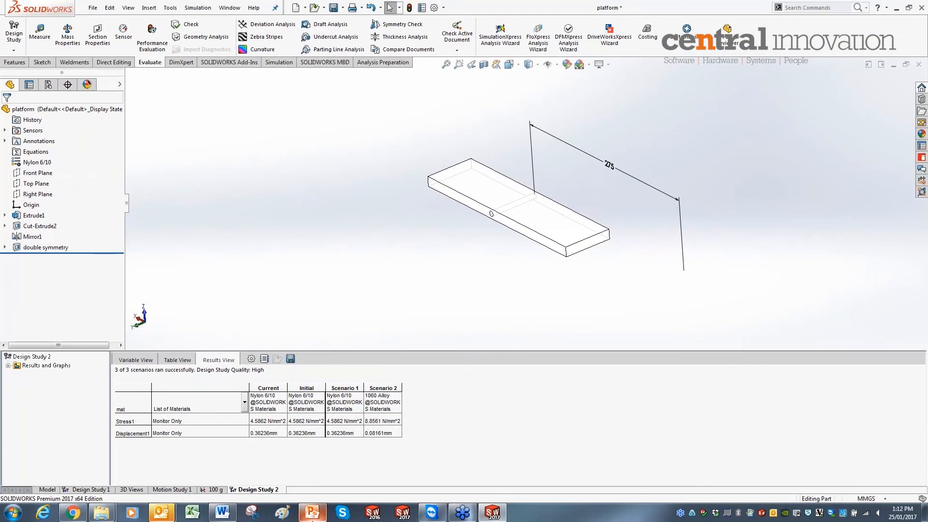
{"action": "left_click", "coordinate": [596, 503]}
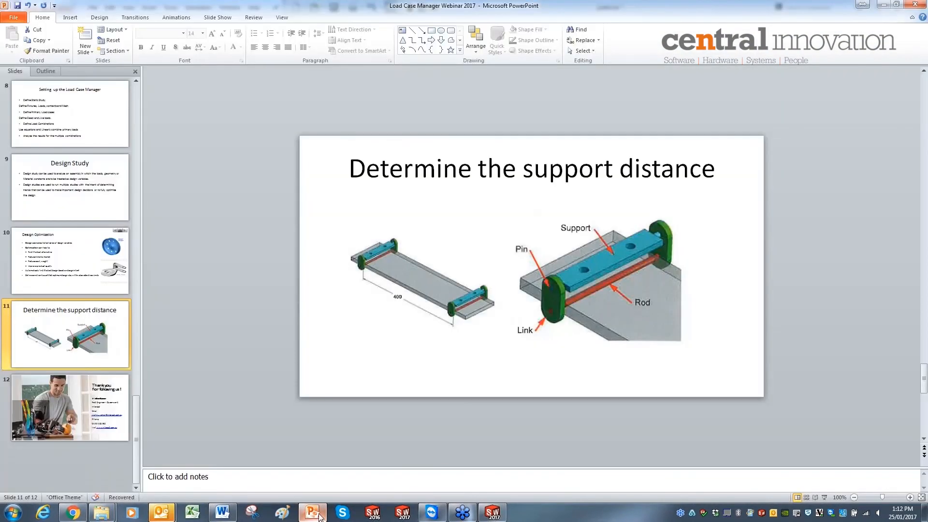